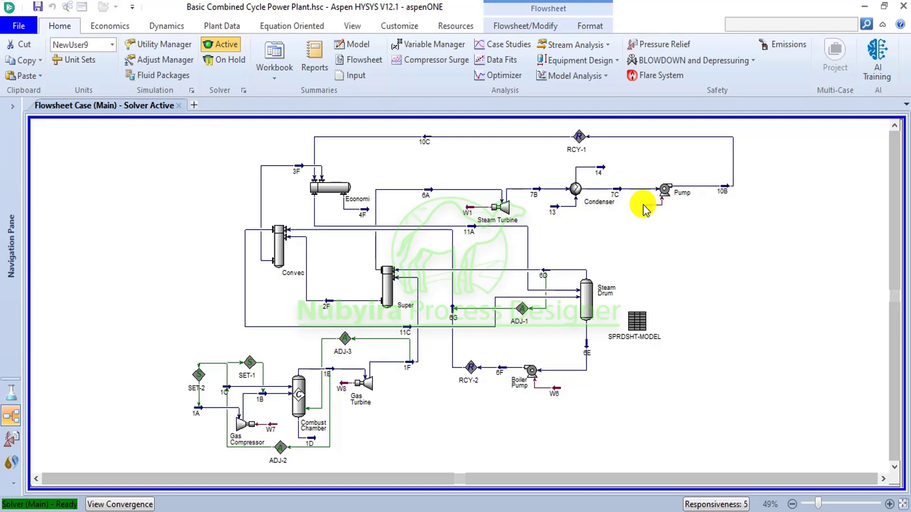
# Step: Review the conditions and composition of fuel stream 1C feeding the combustion chamber
pyautogui.moveTo(643, 209)
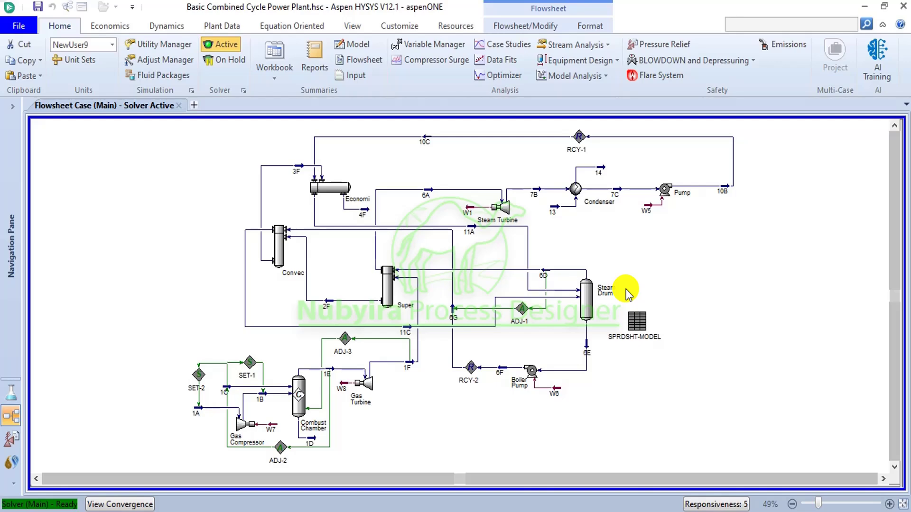
pyautogui.click(229, 392)
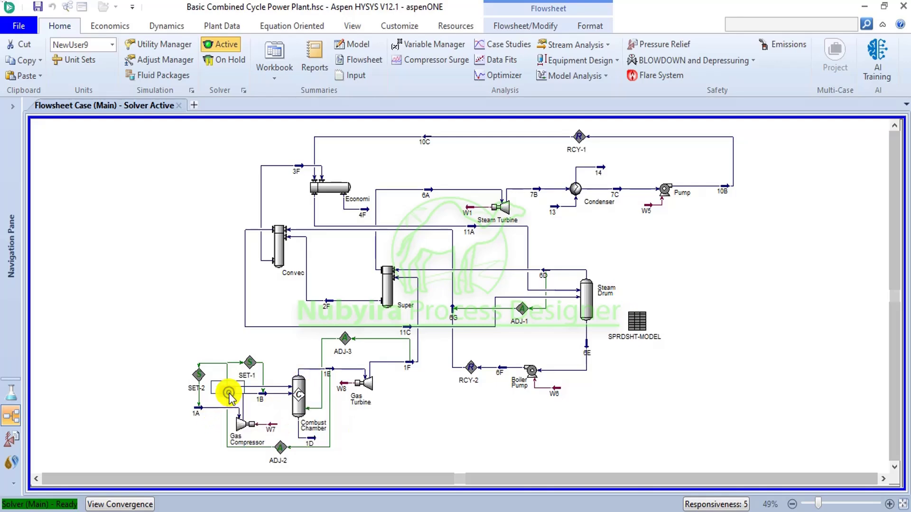
pyautogui.doubleClick(229, 393)
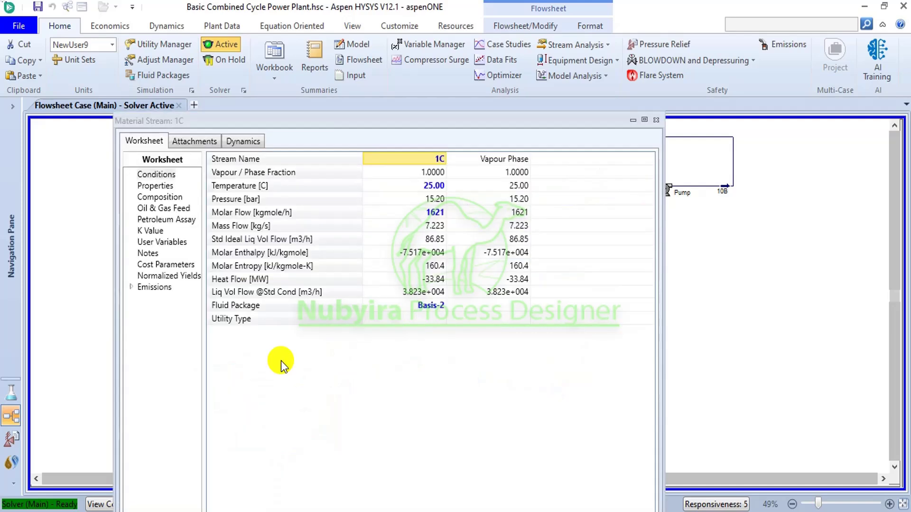
pyautogui.click(163, 197)
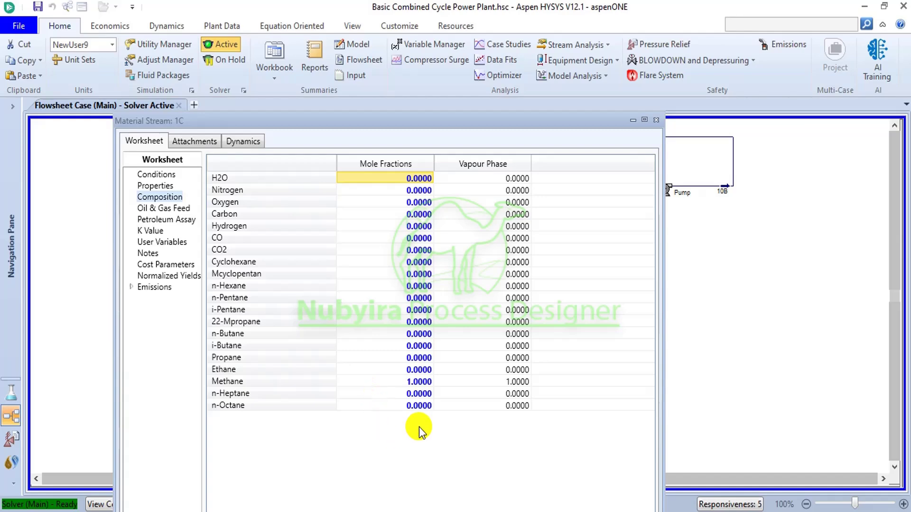
pyautogui.click(654, 120)
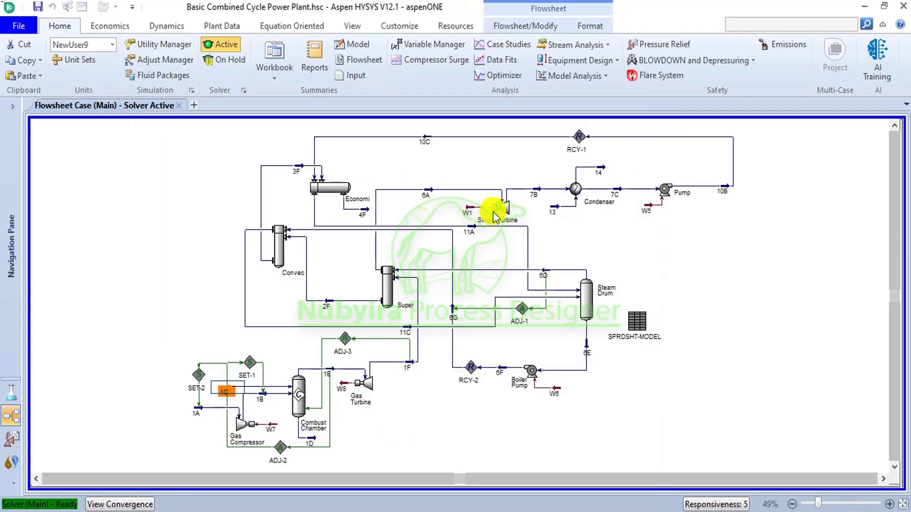
# Step: Examine the steam turbine, gas turbine and gas compressor on the flowsheet together with energy streams W1, W8 and W7
pyautogui.moveTo(494, 217)
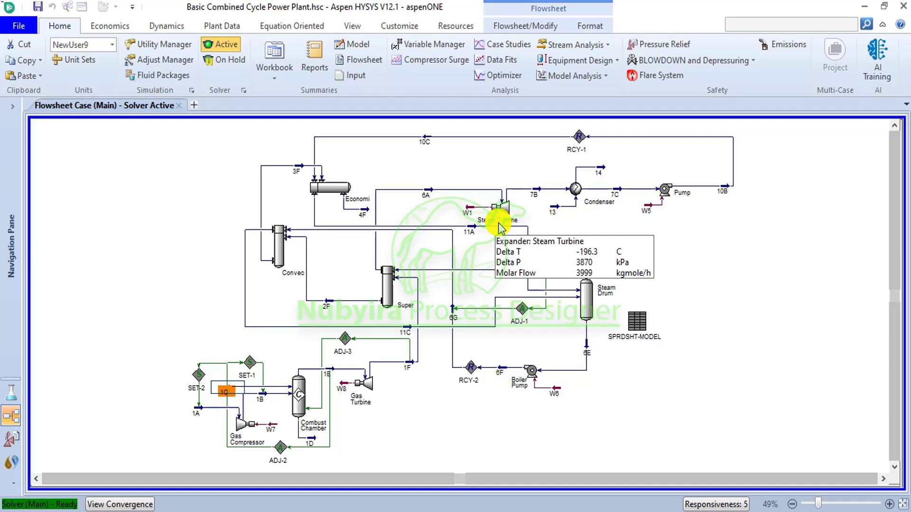
pyautogui.moveTo(343, 388)
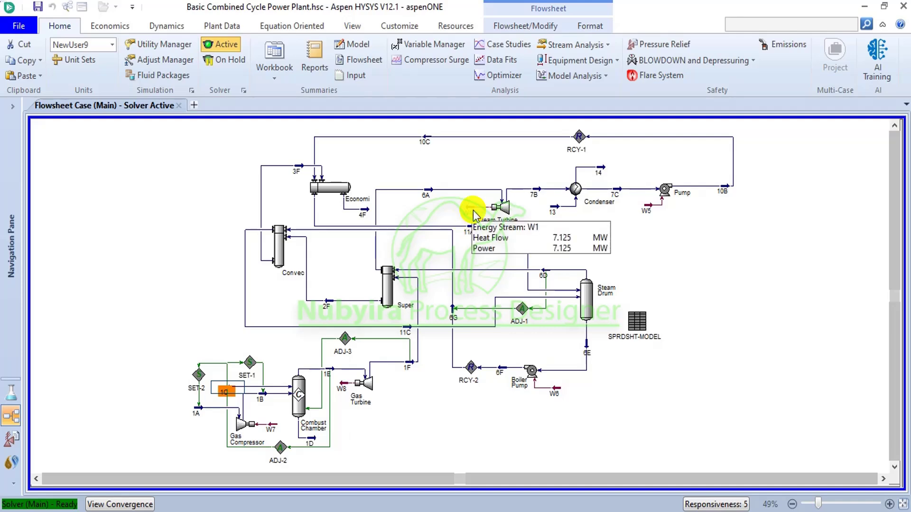
pyautogui.moveTo(273, 429)
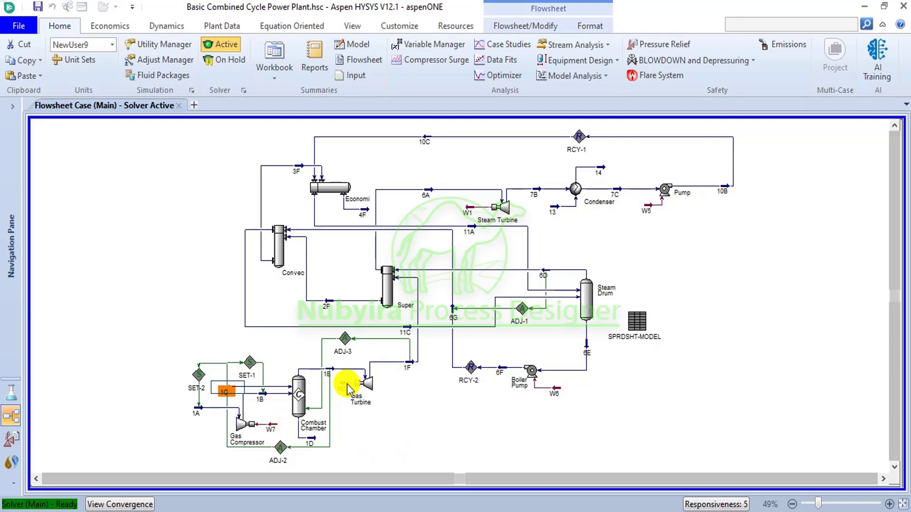
pyautogui.moveTo(255, 441)
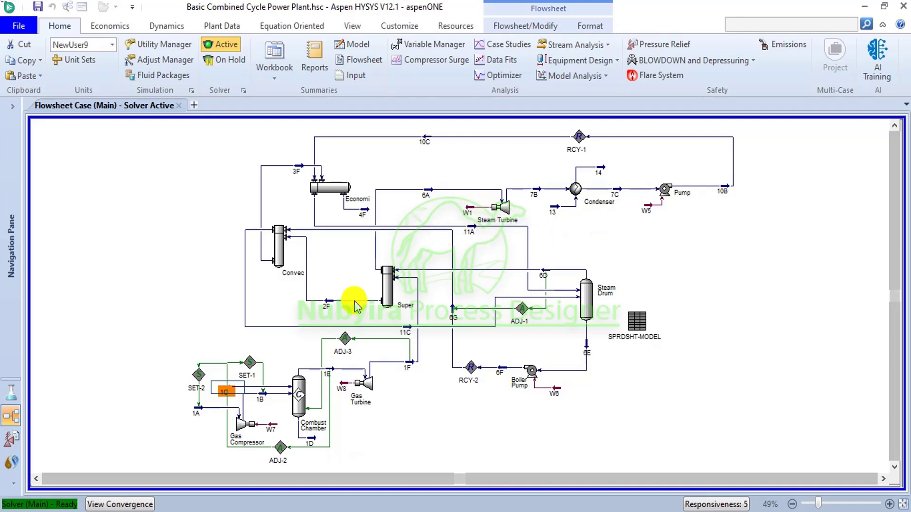
pyautogui.moveTo(304, 392)
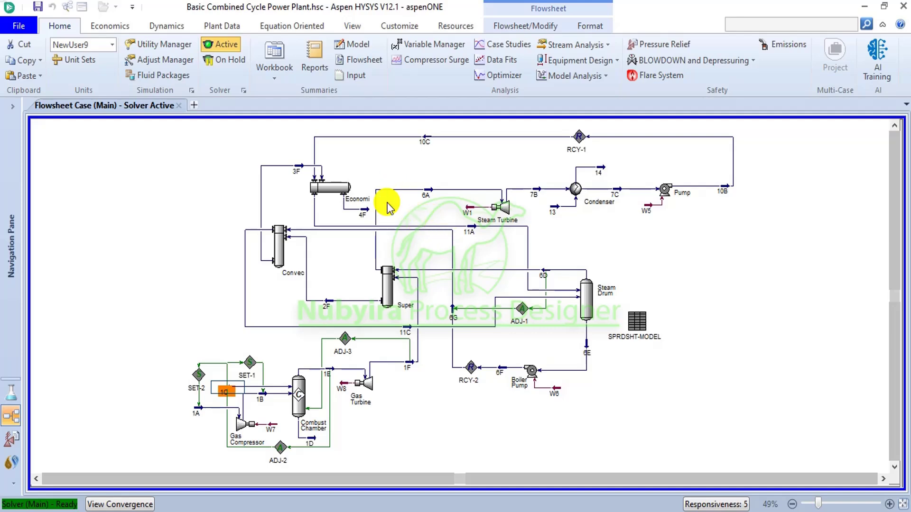
pyautogui.moveTo(422, 226)
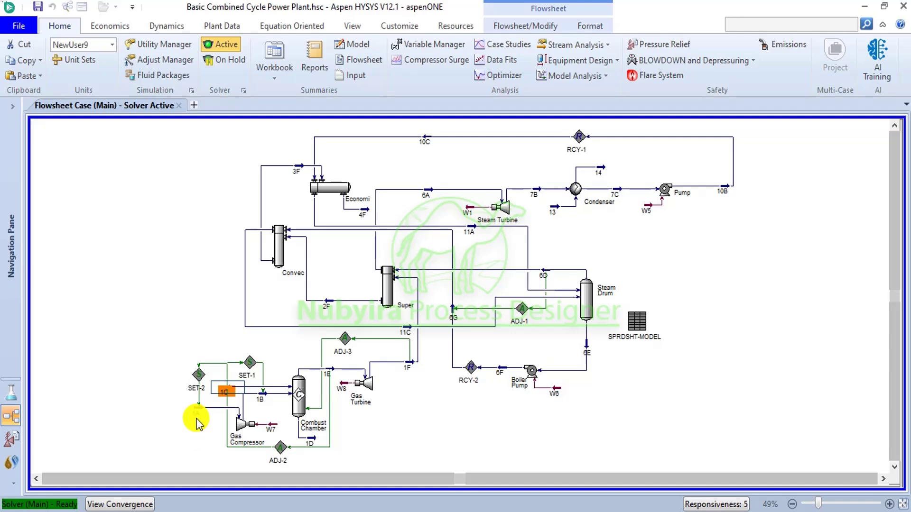
# Step: Check the temperature, pressure and molar flow of compressor inlet stream 1A and outlet stream 1B
pyautogui.moveTo(199, 418)
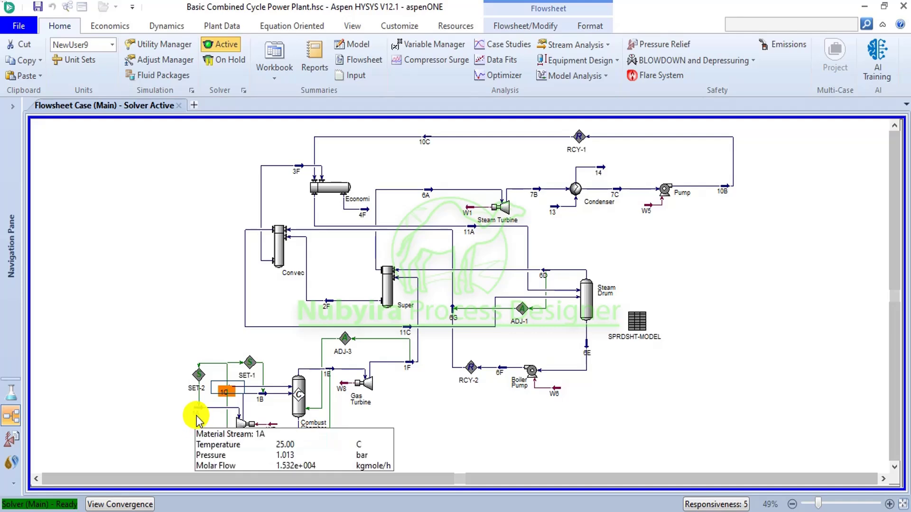
pyautogui.click(228, 395)
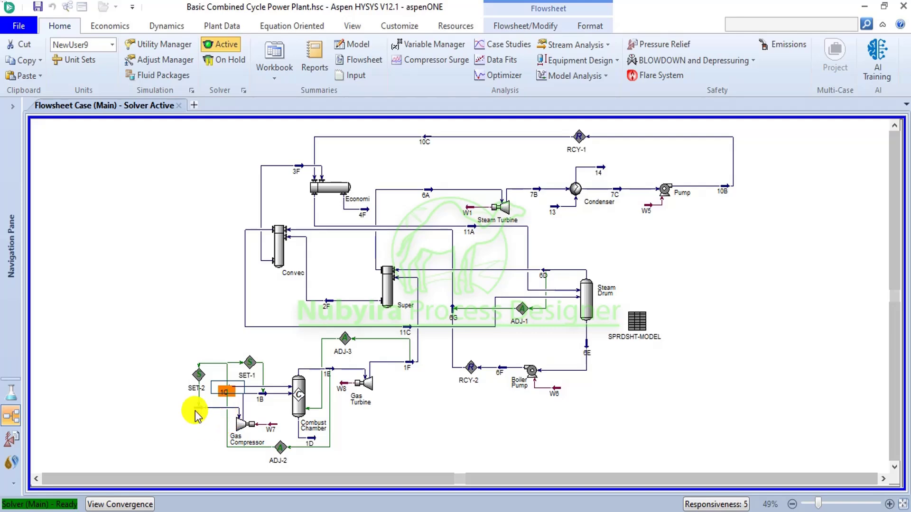
pyautogui.moveTo(200, 411)
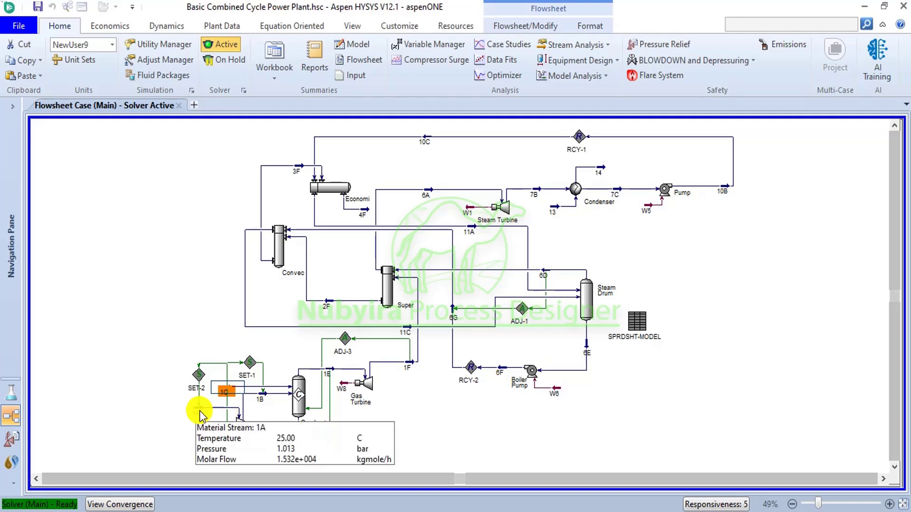
pyautogui.moveTo(269, 393)
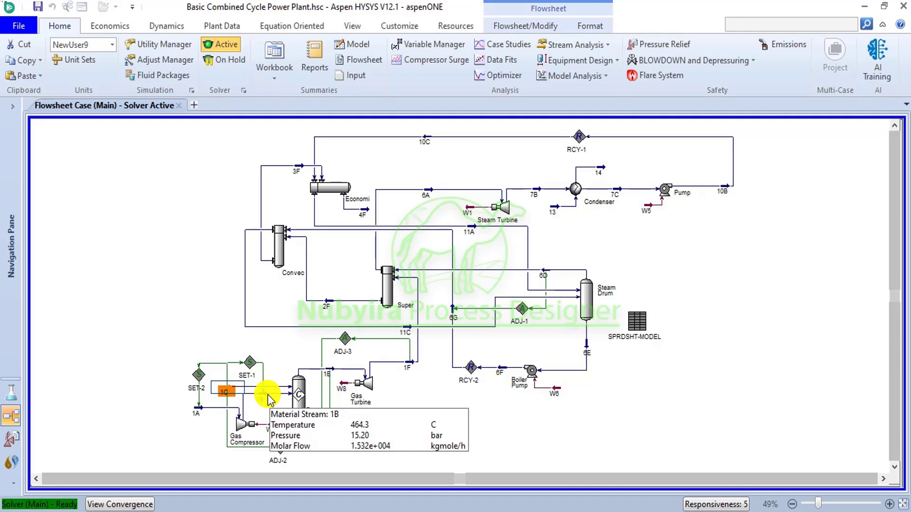
# Step: Review the Gas Compressor's connections, design parameters and worksheet conditions
pyautogui.click(242, 437)
pyautogui.doubleClick(242, 436)
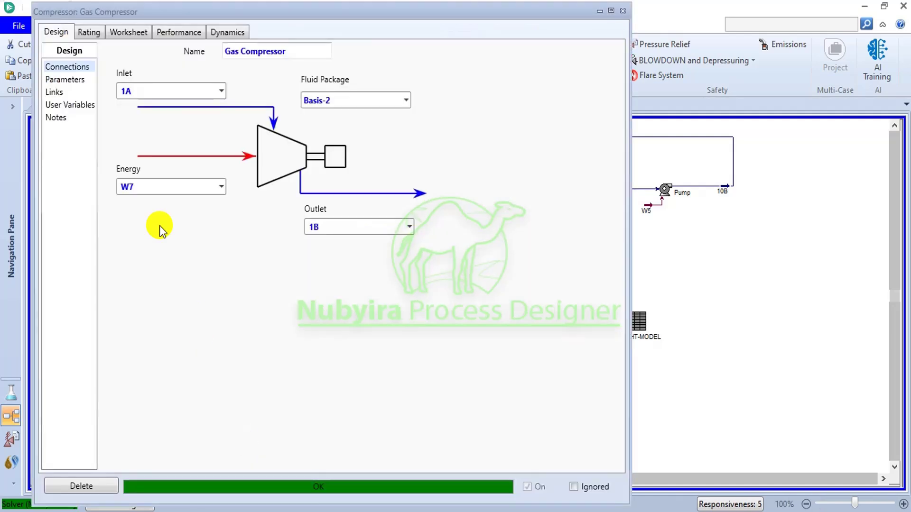
pyautogui.click(67, 78)
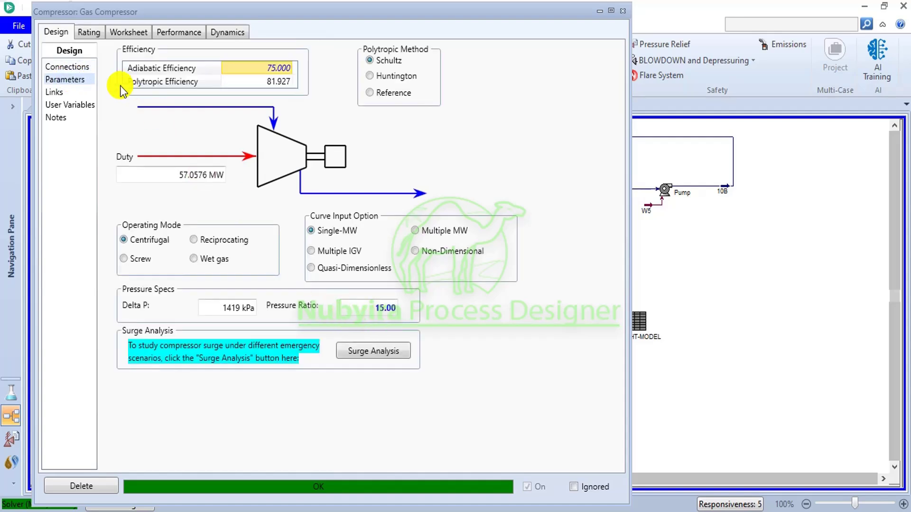
pyautogui.click(122, 33)
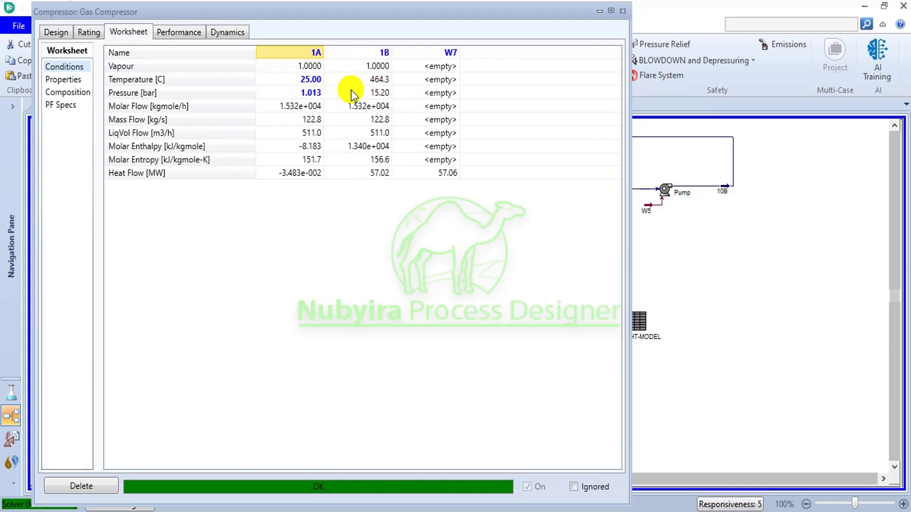
pyautogui.click(622, 11)
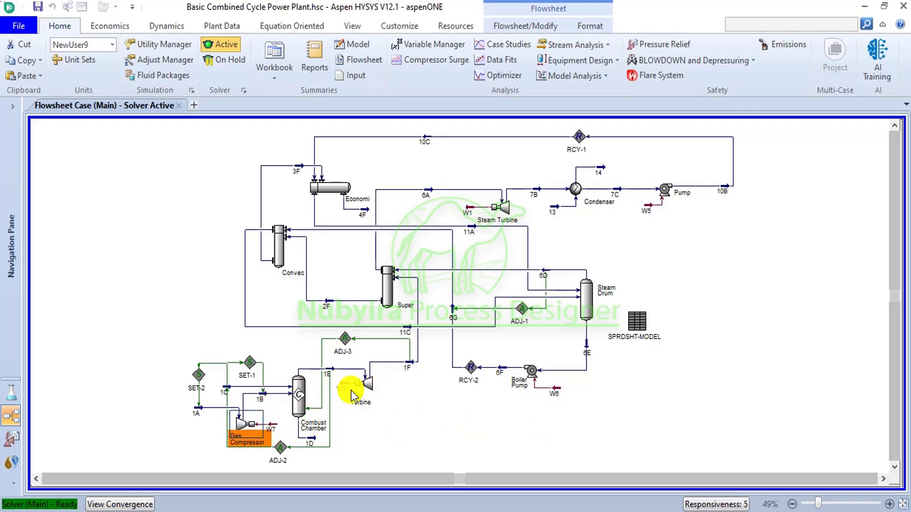
# Step: Trace gas turbine exhaust stream 1F through the Super and Economi heat exchangers
pyautogui.moveTo(360, 383)
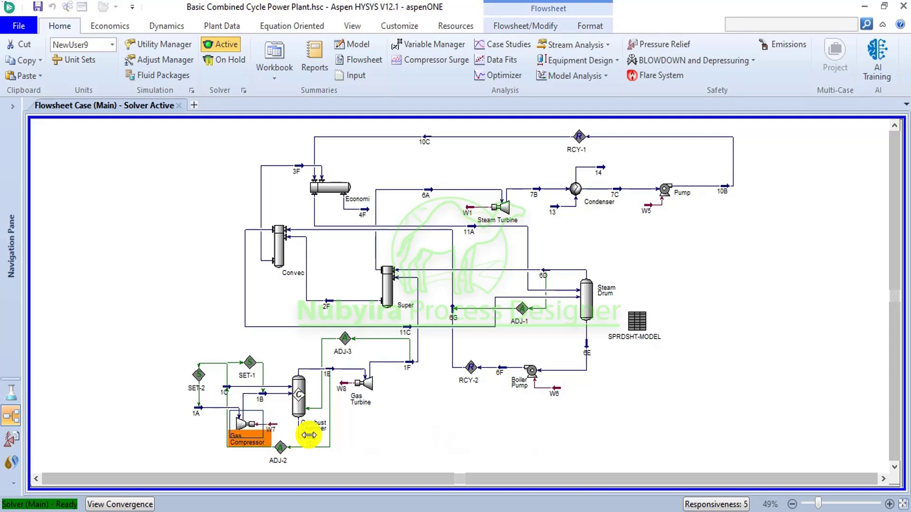
pyautogui.moveTo(407, 364)
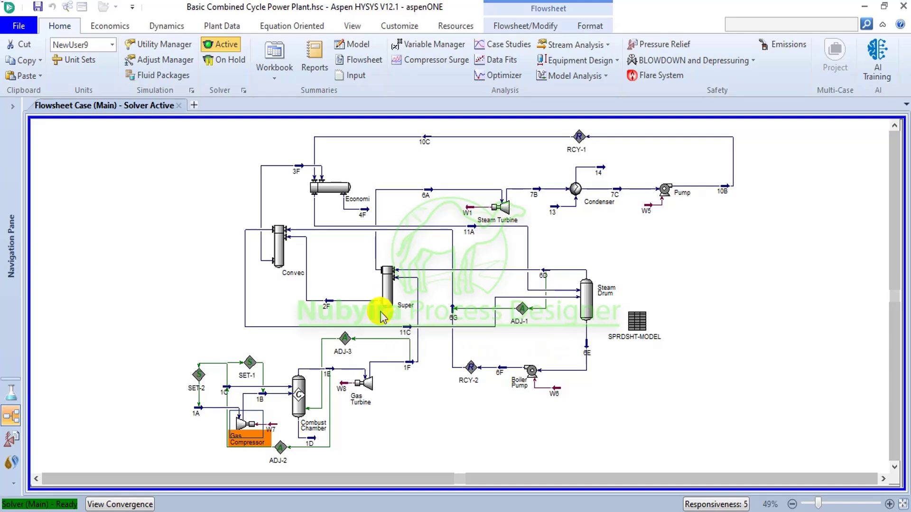
pyautogui.moveTo(387, 287)
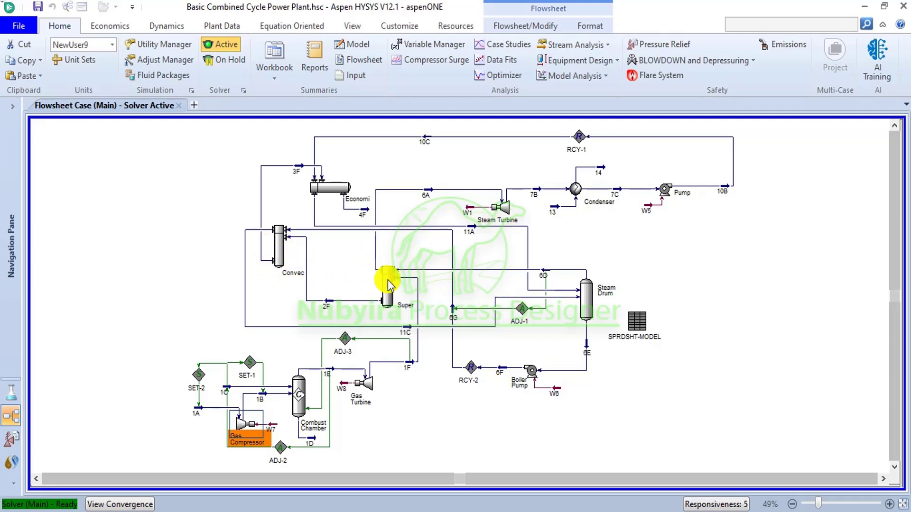
pyautogui.moveTo(423, 271)
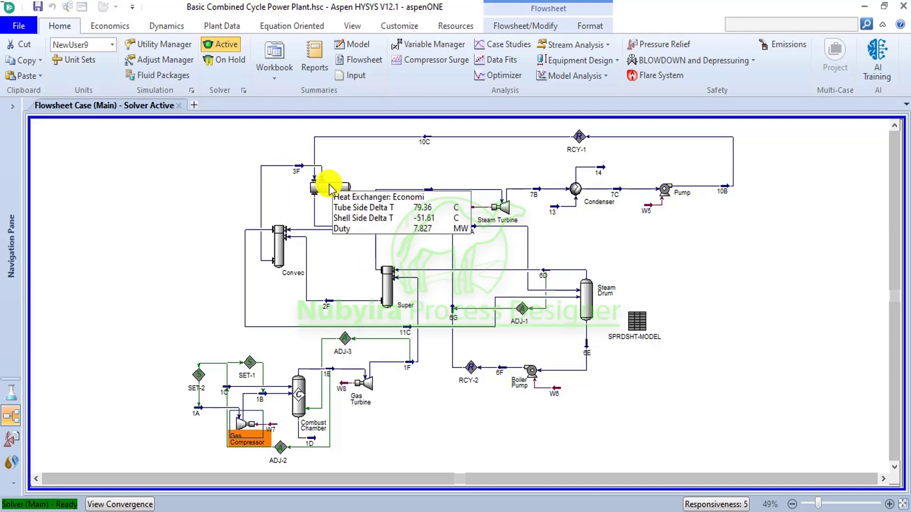
pyautogui.moveTo(330, 191)
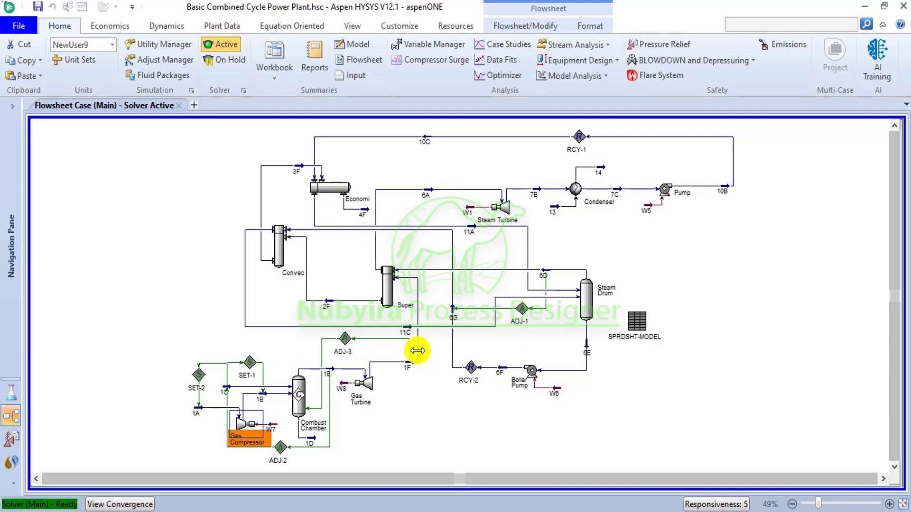
pyautogui.moveTo(411, 368)
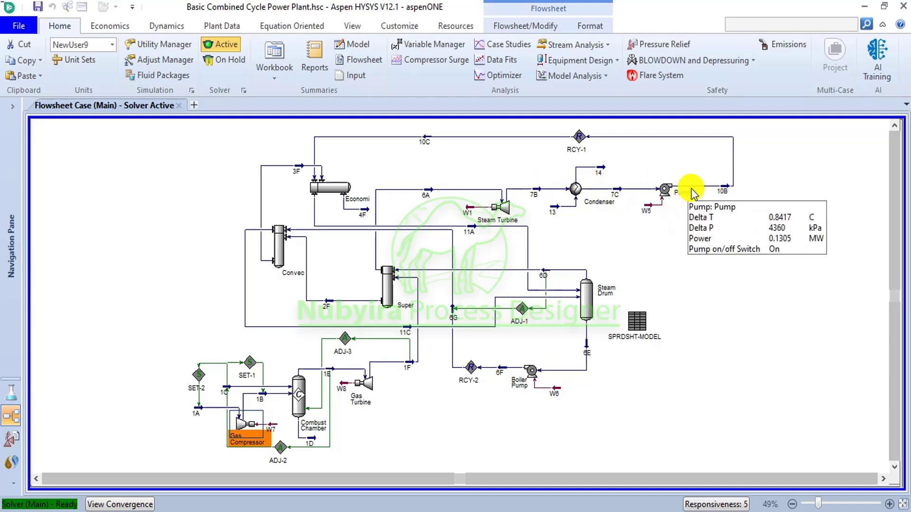
# Step: Check stream 10B and review the parameters and worksheet conditions of the Pump after the condenser
pyautogui.moveTo(717, 189)
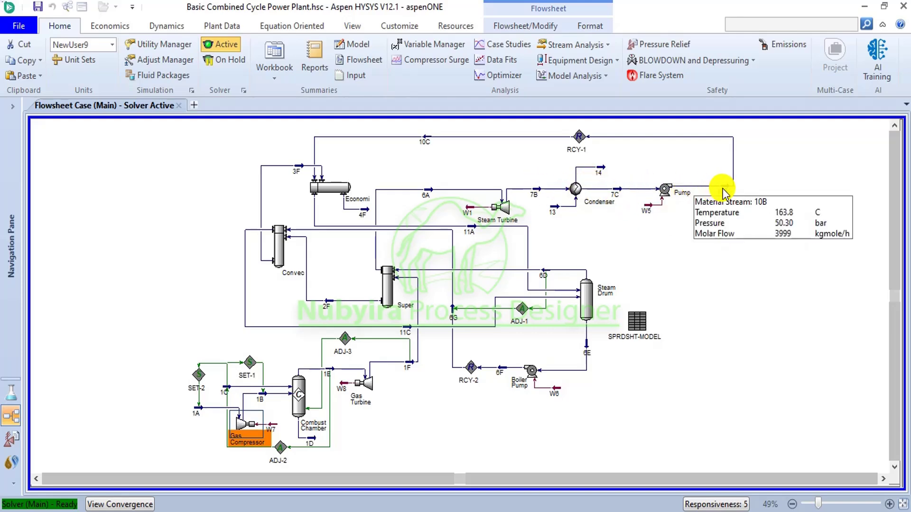
pyautogui.doubleClick(666, 195)
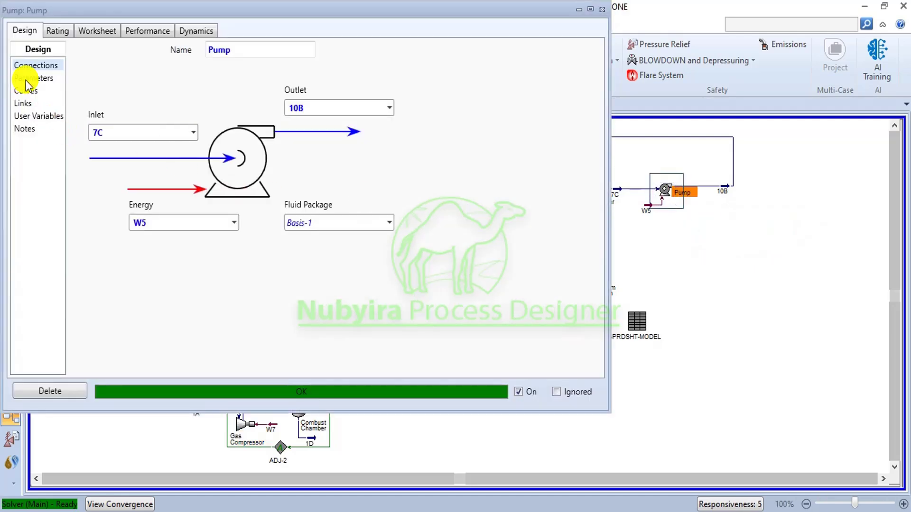
pyautogui.click(29, 78)
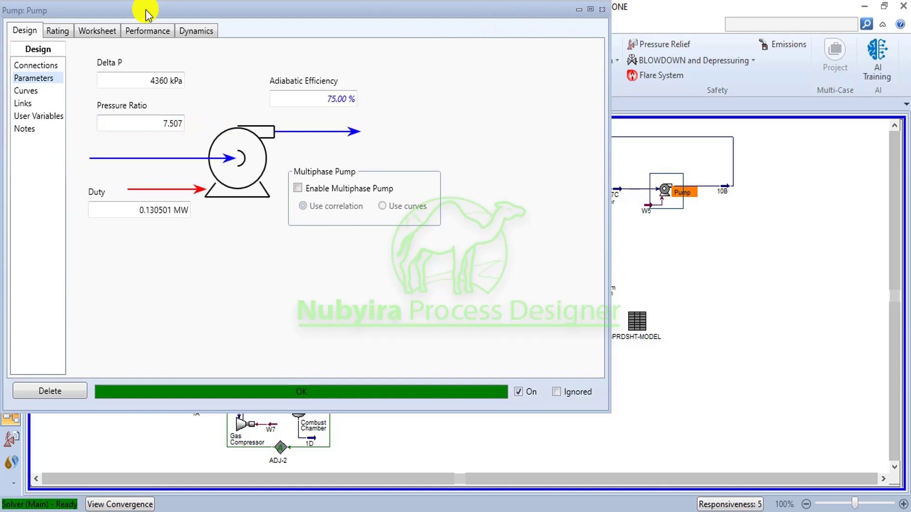
pyautogui.click(97, 31)
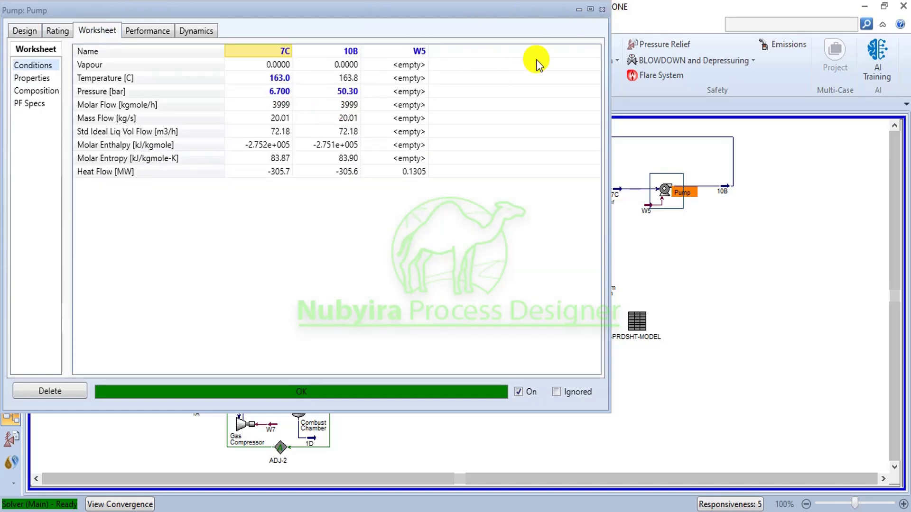
pyautogui.click(601, 10)
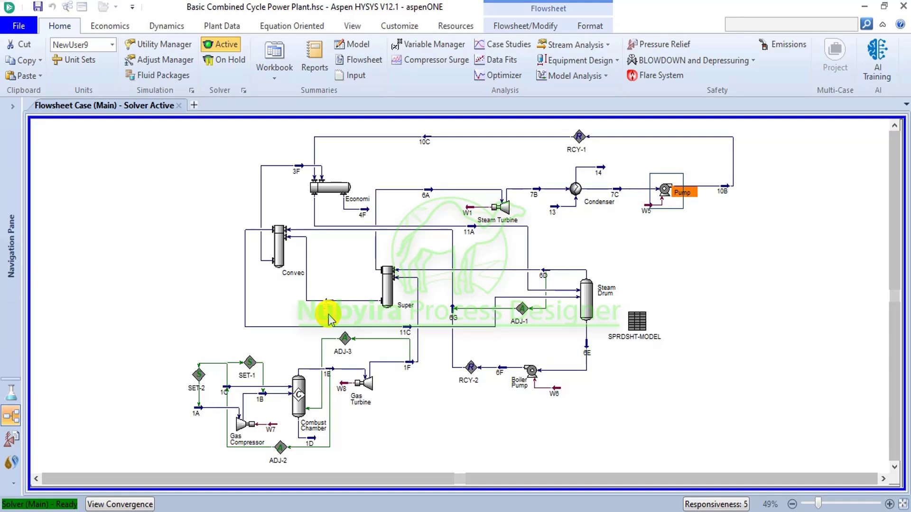
# Step: Check stream 3F entering the Economi exchanger and review the worksheet conditions of its water outlet stream 11A
pyautogui.moveTo(294, 180)
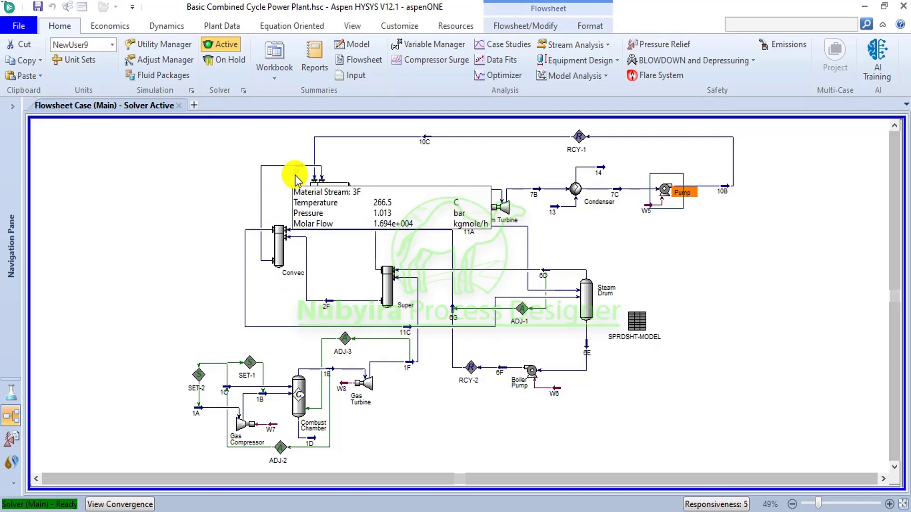
pyautogui.moveTo(361, 225)
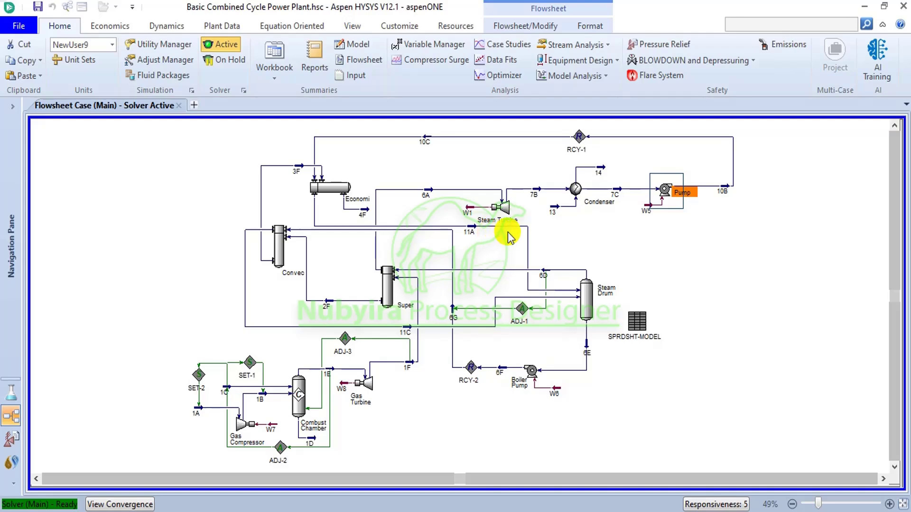
pyautogui.moveTo(582, 295)
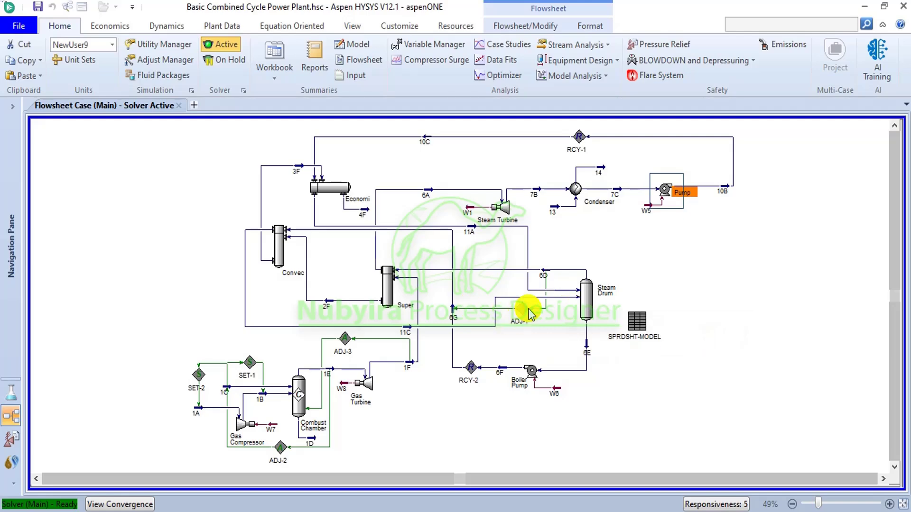
pyautogui.moveTo(402, 337)
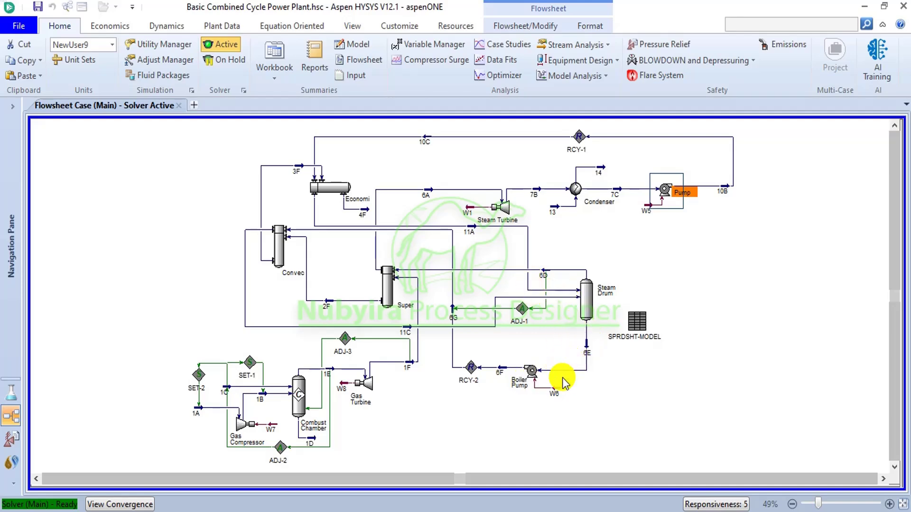
pyautogui.moveTo(468, 235)
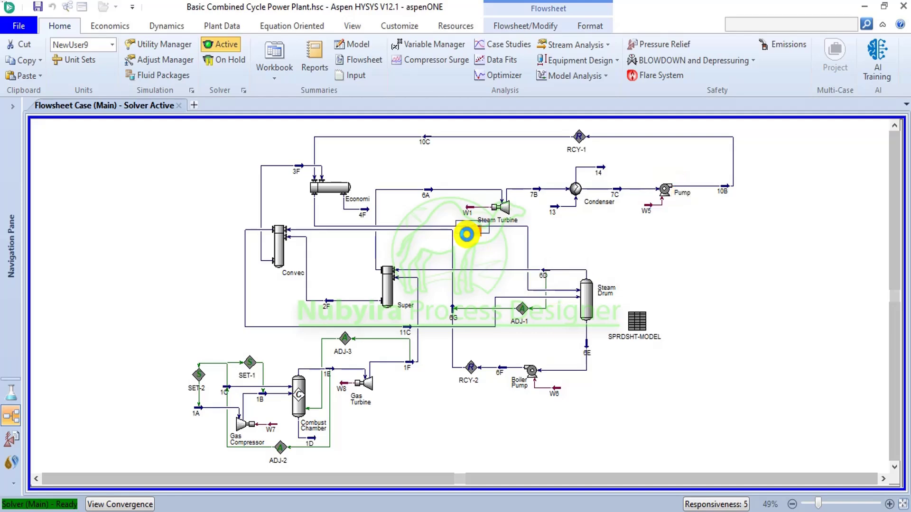
pyautogui.doubleClick(463, 229)
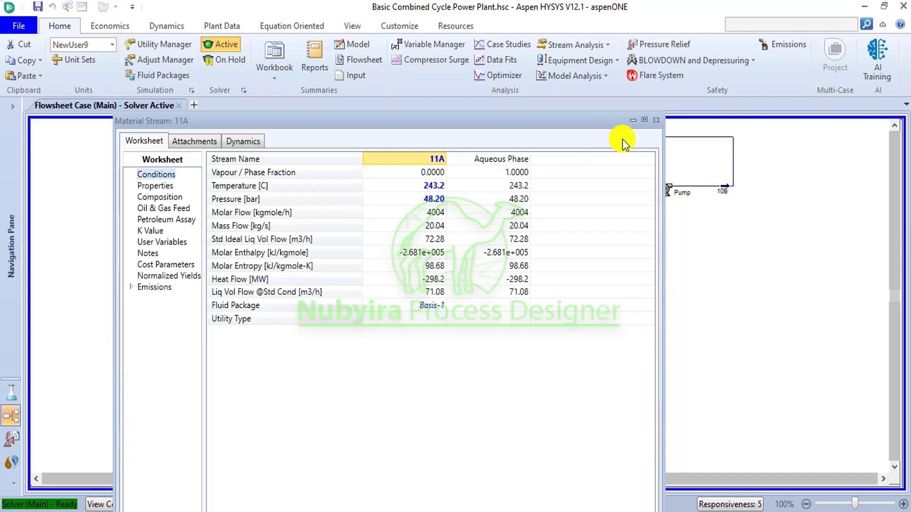
pyautogui.click(655, 121)
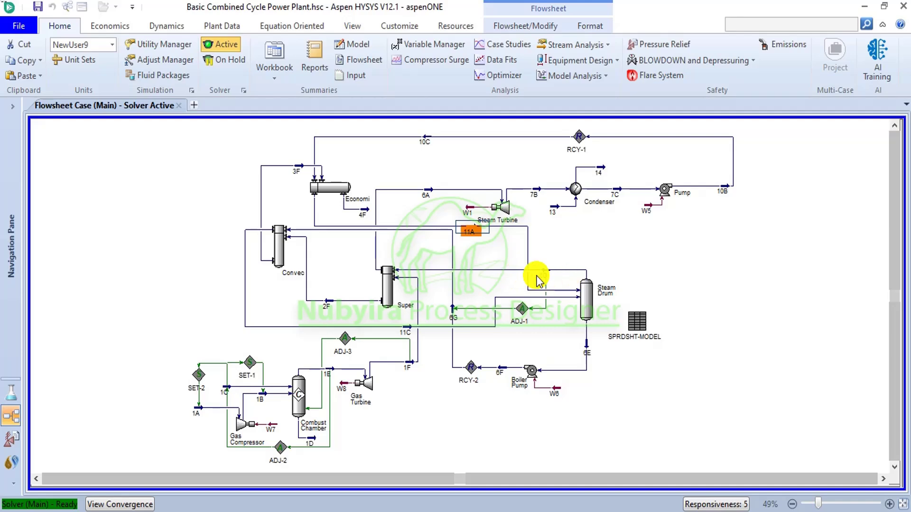
# Step: Trace the streams around the Steam Drum and review the worksheet conditions of its bottom outlet stream 6E
pyautogui.moveTo(549, 283)
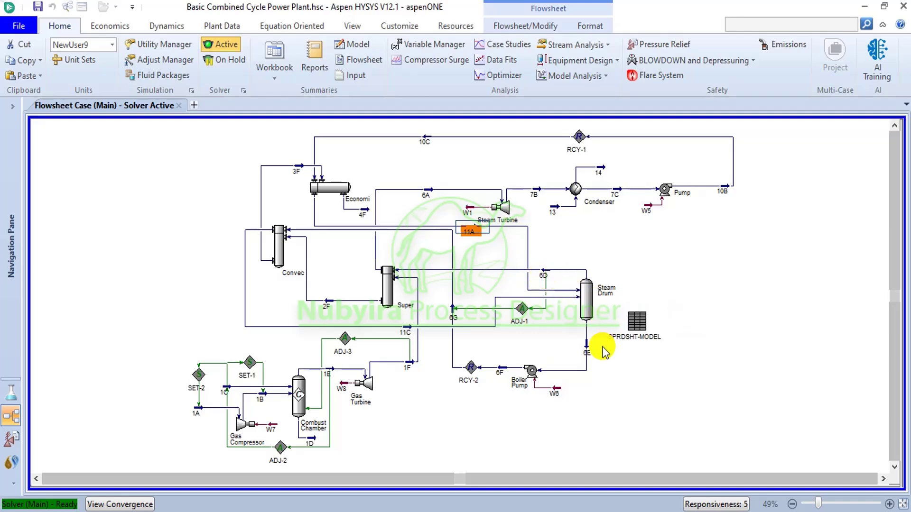
pyautogui.moveTo(590, 353)
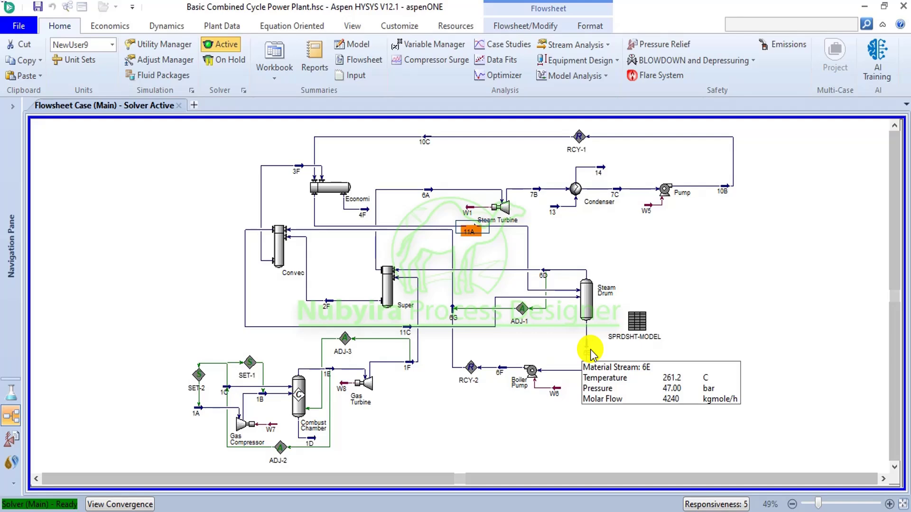
pyautogui.click(470, 233)
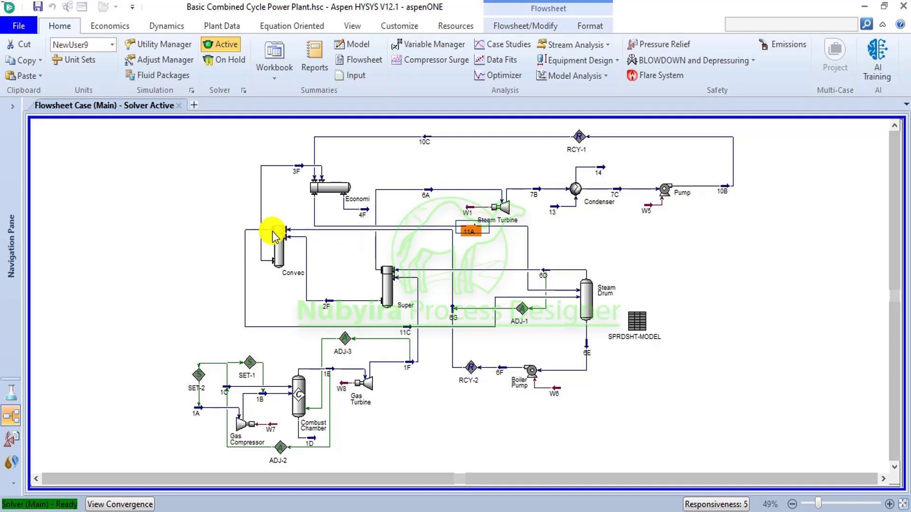
pyautogui.moveTo(265, 229)
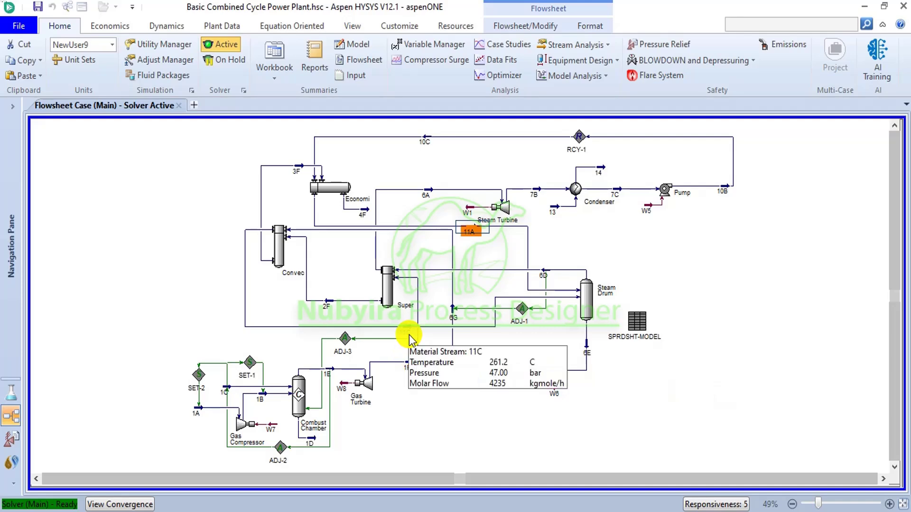
pyautogui.doubleClick(587, 355)
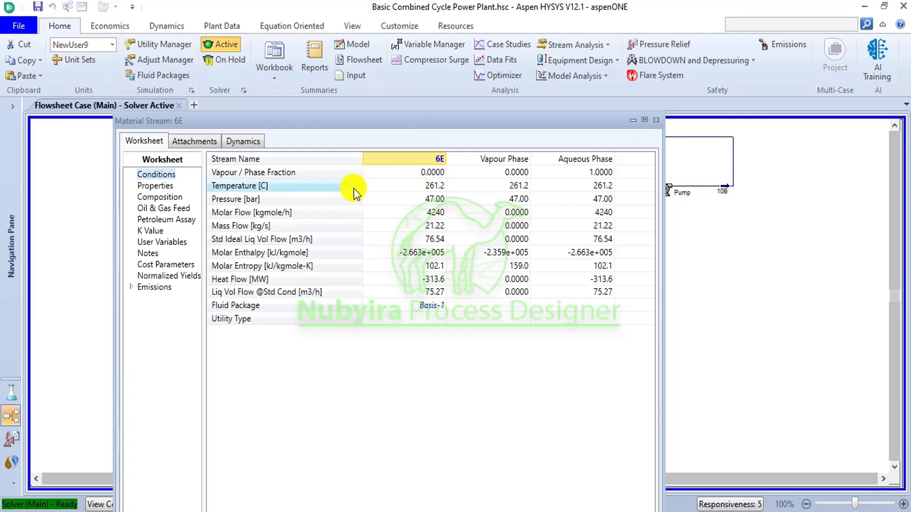
pyautogui.click(656, 119)
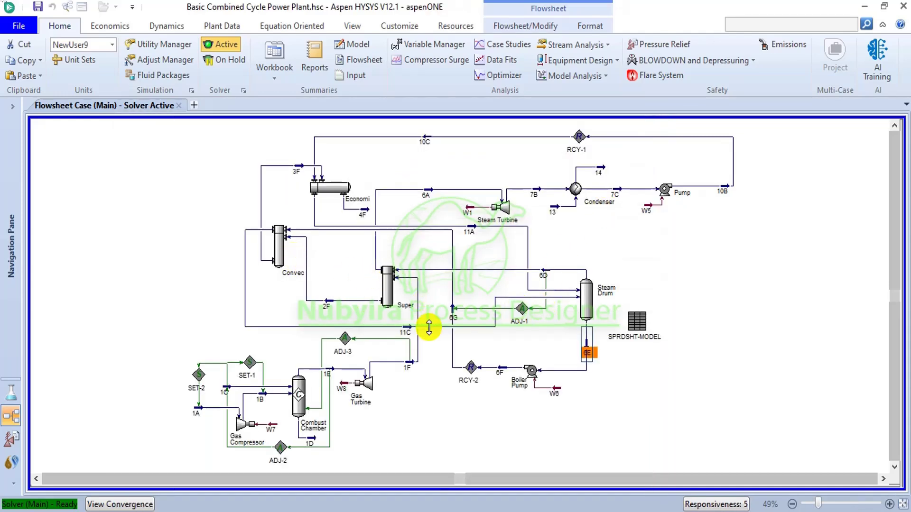
# Step: Review the phase fraction, temperature and pressure of stream 11C returning from the Convec exchanger to the Steam Drum
pyautogui.moveTo(408, 338)
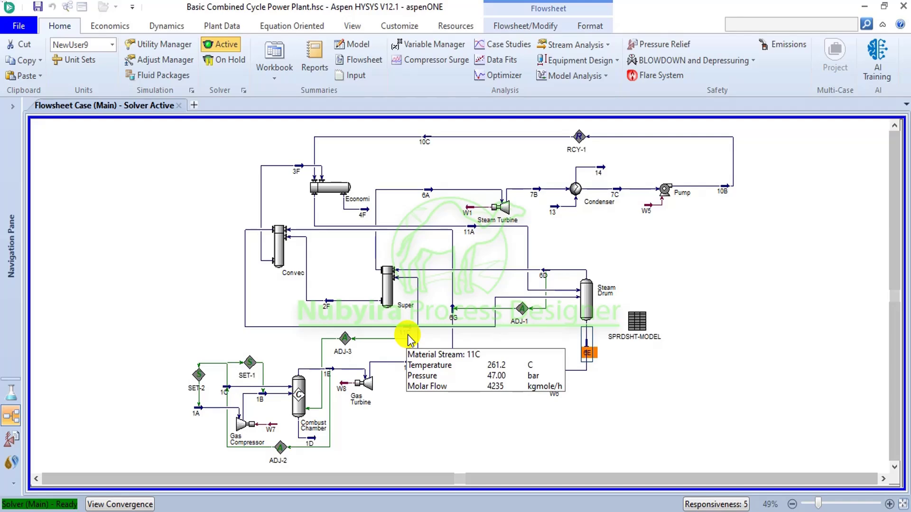
pyautogui.click(408, 336)
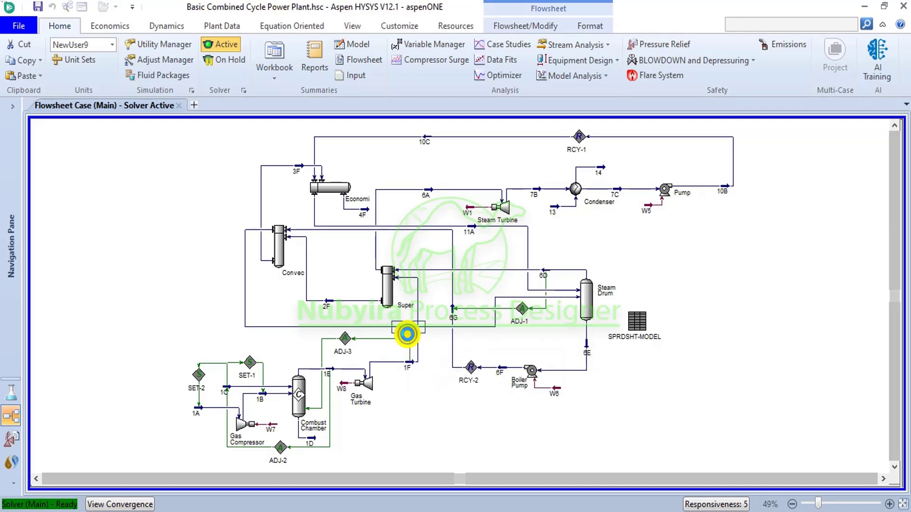
pyautogui.doubleClick(407, 334)
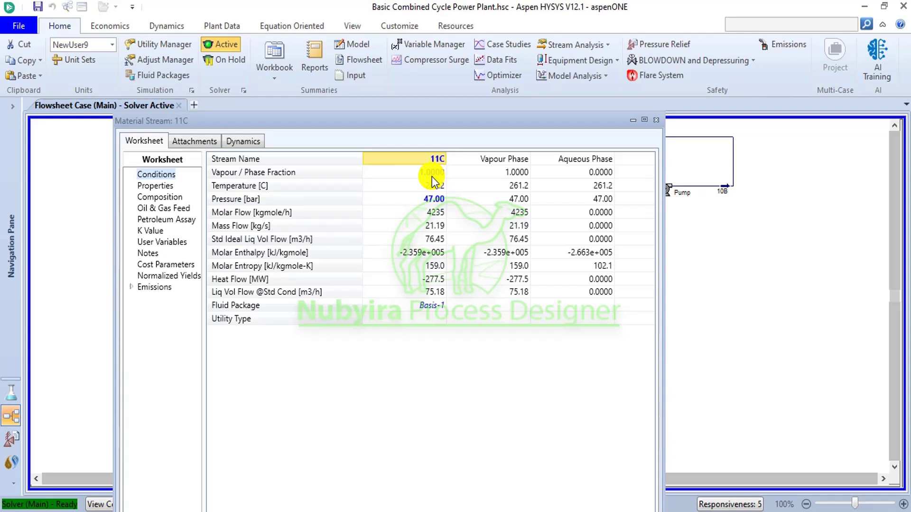
pyautogui.click(653, 123)
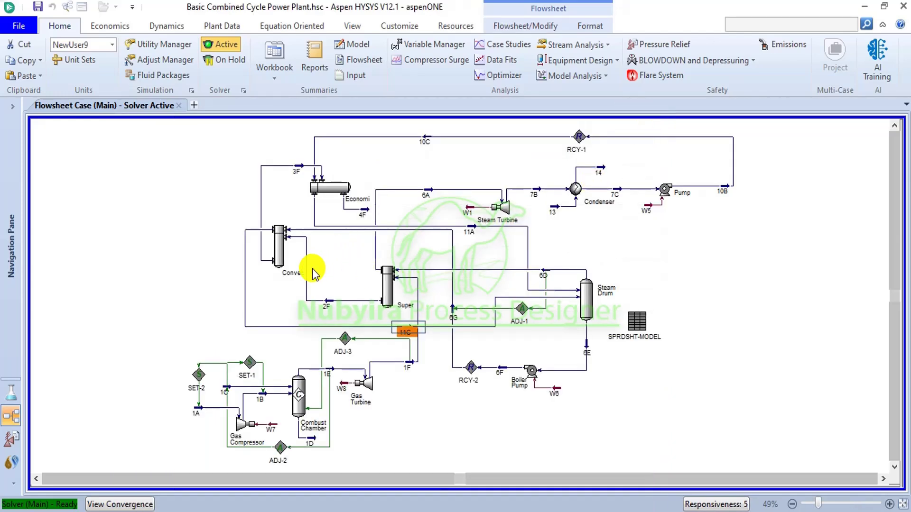
# Step: Review the worksheet conditions of superheated steam stream 6A feeding the Steam Turbine
pyautogui.moveTo(587, 304)
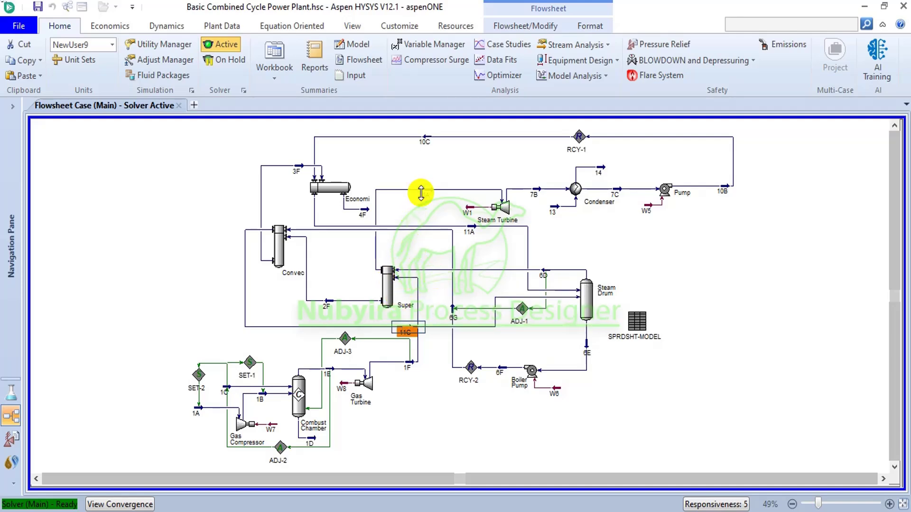
pyautogui.moveTo(429, 197)
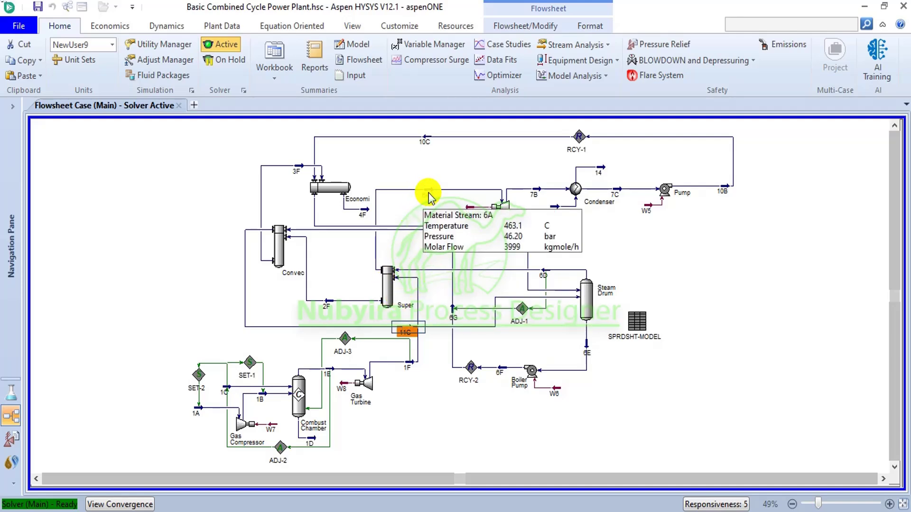
pyautogui.click(429, 194)
pyautogui.doubleClick(427, 192)
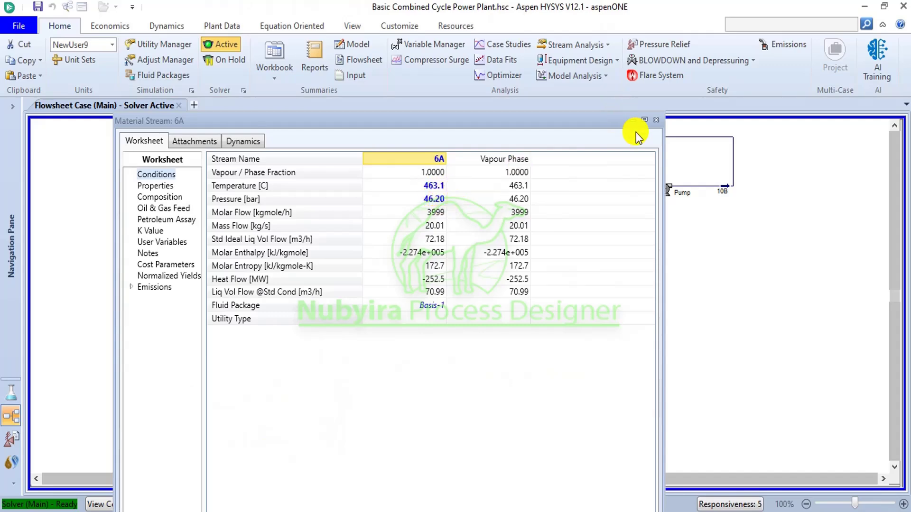
pyautogui.click(657, 121)
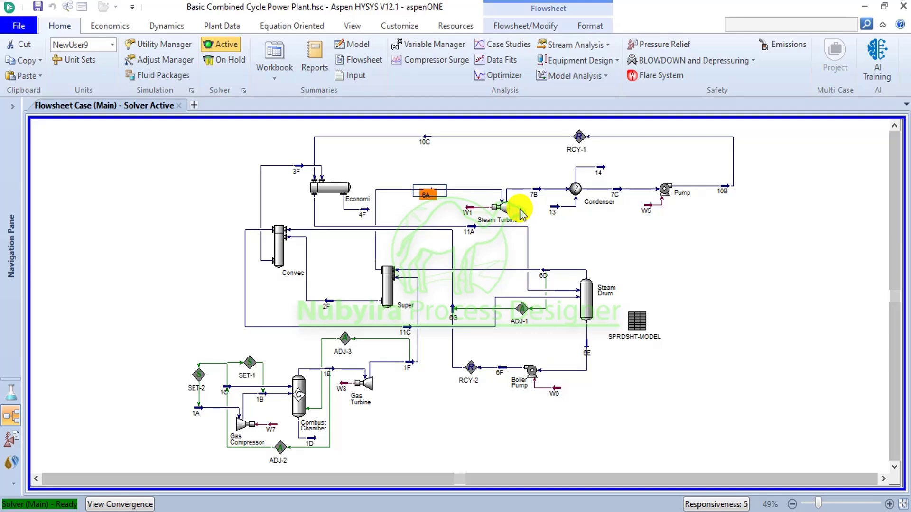
# Step: Check the Steam Turbine's power stream W1 and review the worksheet conditions of its outlet stream 7B
pyautogui.moveTo(435, 194)
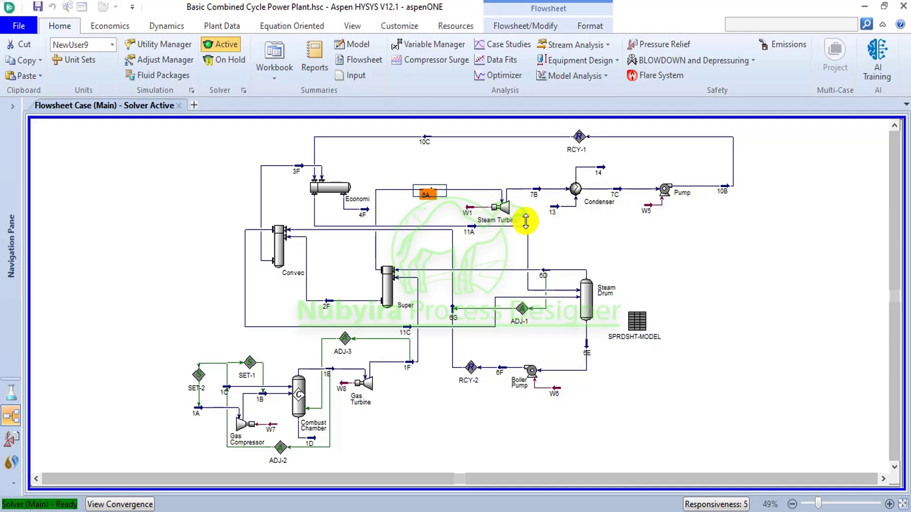
pyautogui.moveTo(494, 213)
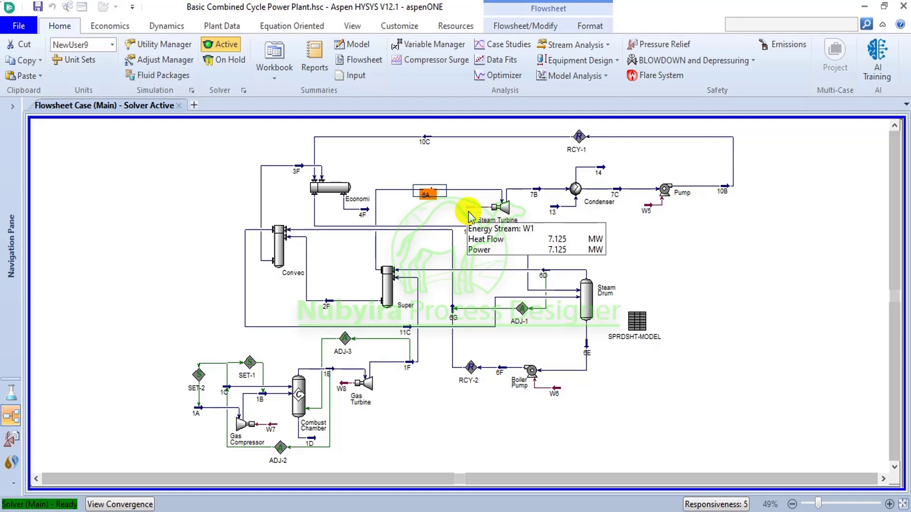
pyautogui.doubleClick(538, 195)
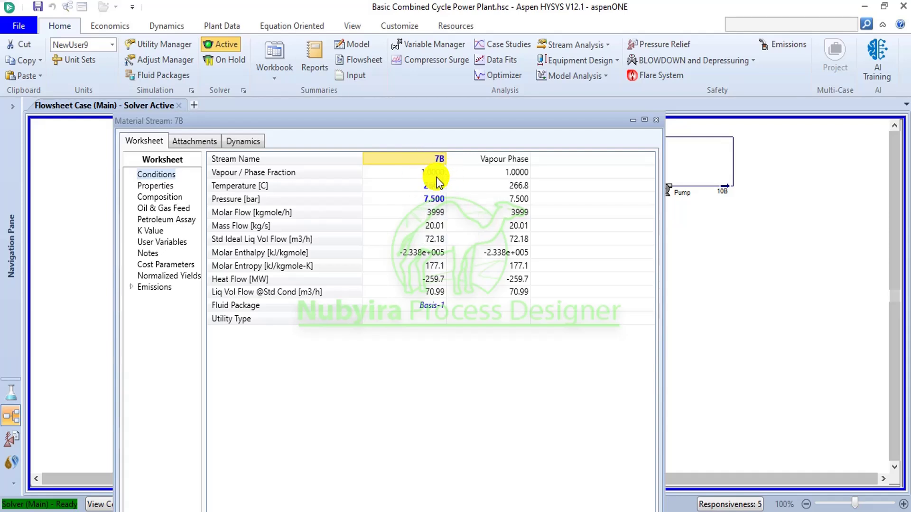
pyautogui.moveTo(416, 178)
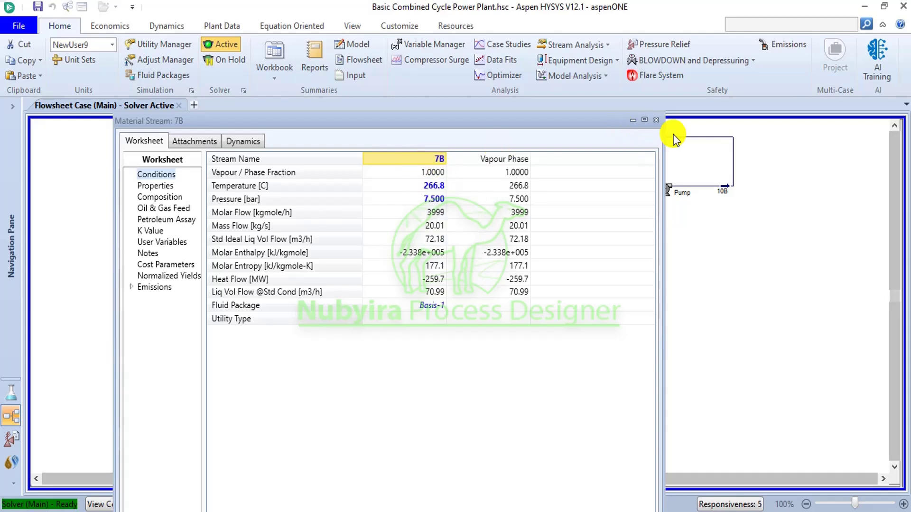
pyautogui.click(656, 121)
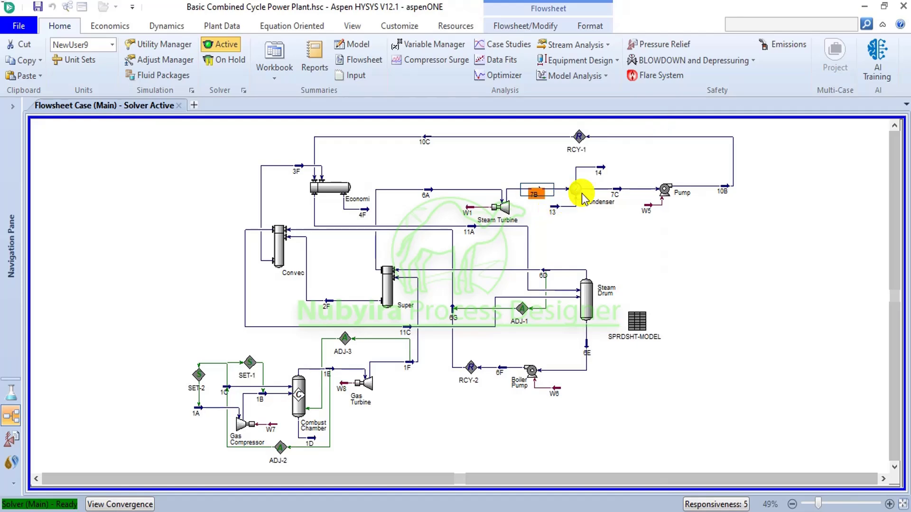
# Step: Review the temperature, pressure and molar flow of Condenser outlet stream 7C in its worksheet
pyautogui.moveTo(616, 203)
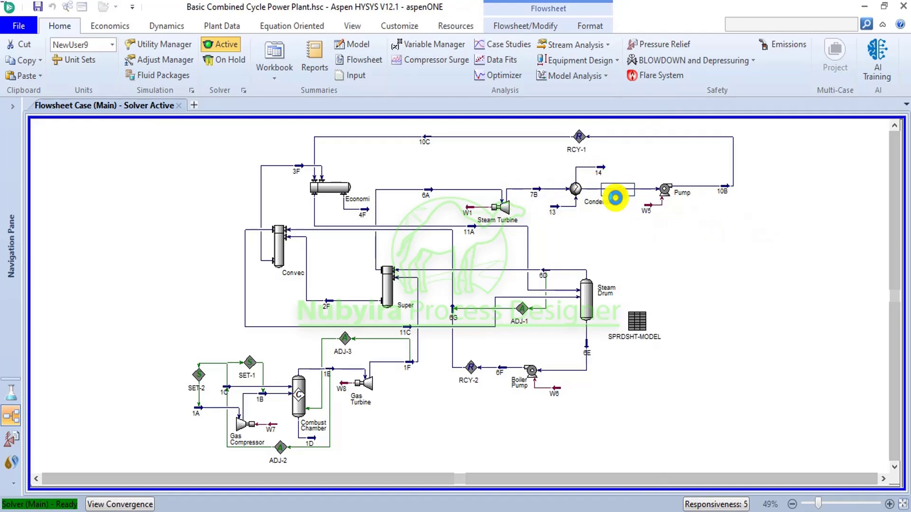
pyautogui.doubleClick(616, 199)
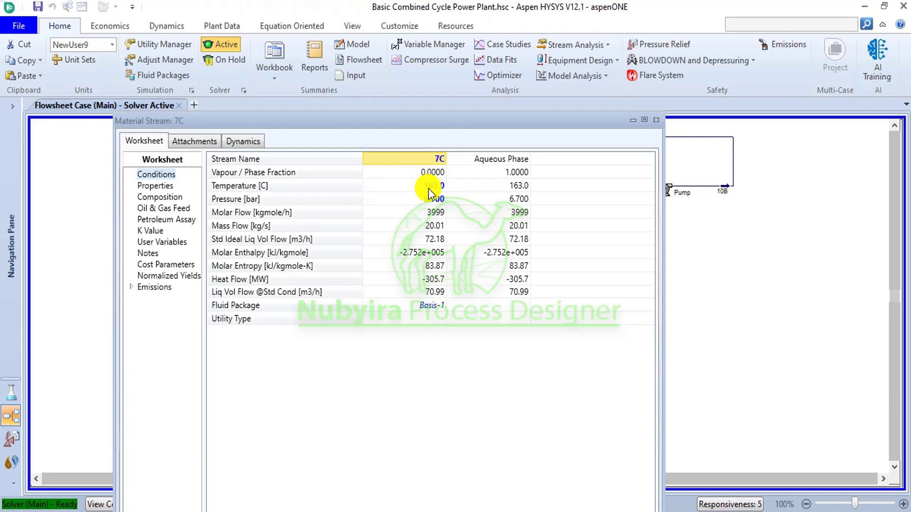
pyautogui.moveTo(448, 194)
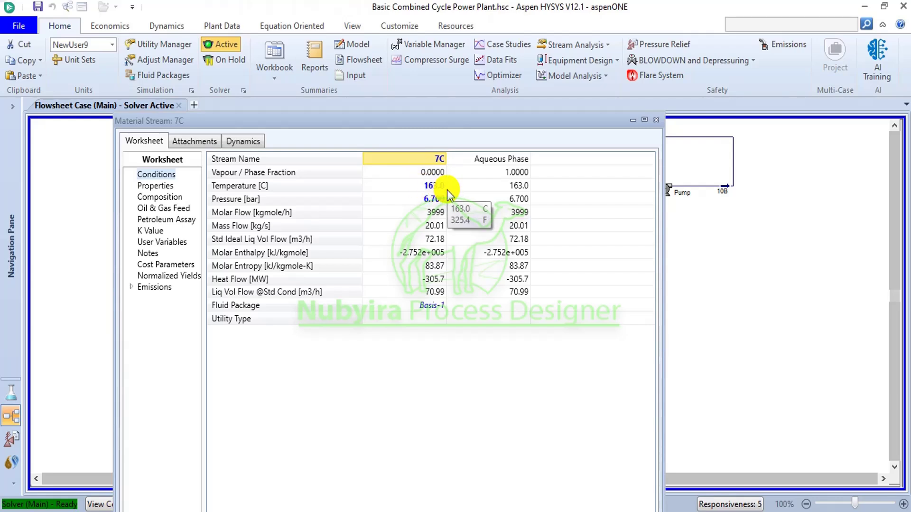
pyautogui.moveTo(421, 211)
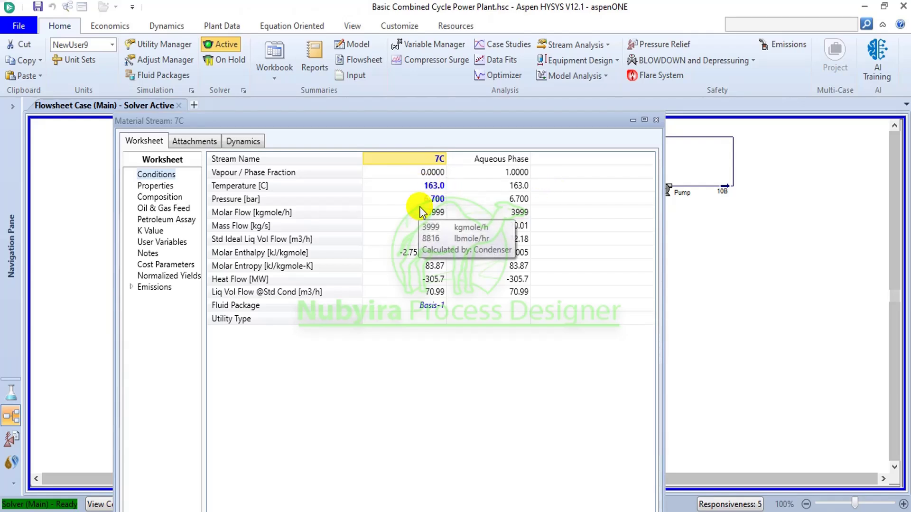
pyautogui.click(645, 120)
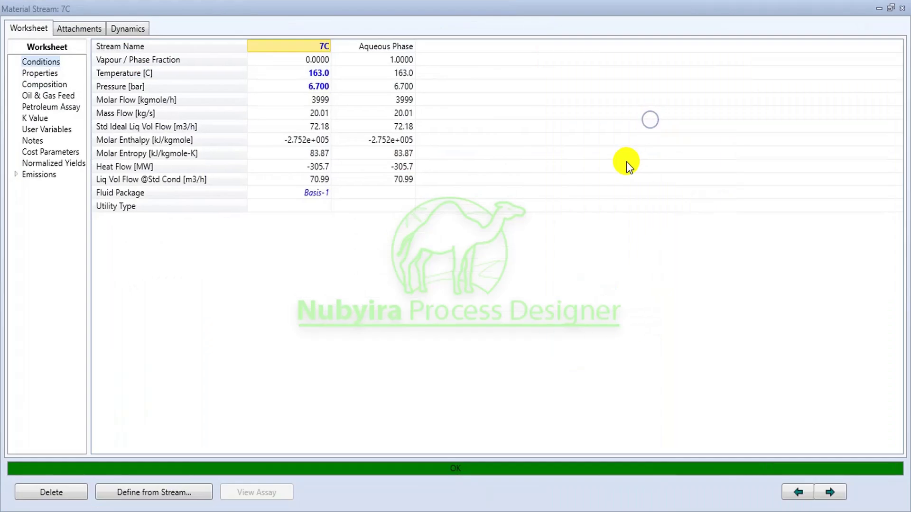
pyautogui.click(902, 8)
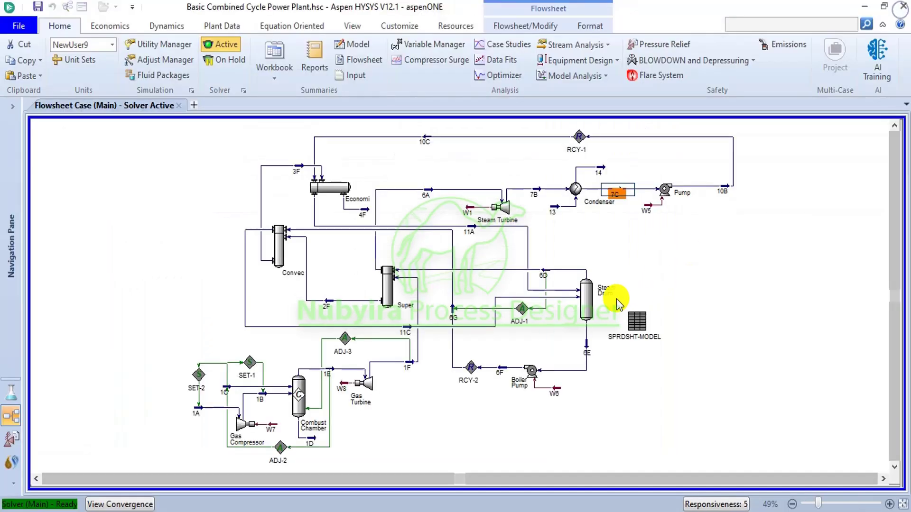
# Step: Examine the imported variables of the SPRDSHT-MODEL spreadsheet and return to the flowsheet
pyautogui.doubleClick(633, 326)
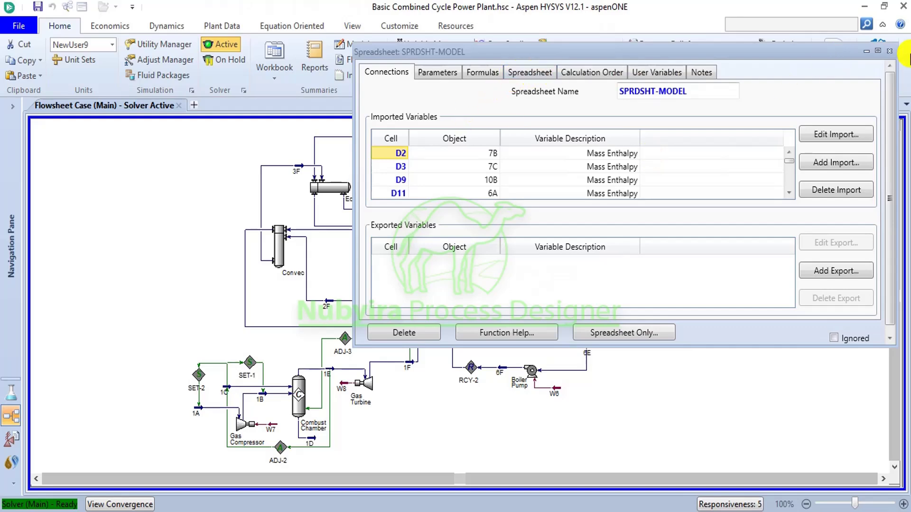
pyautogui.click(887, 52)
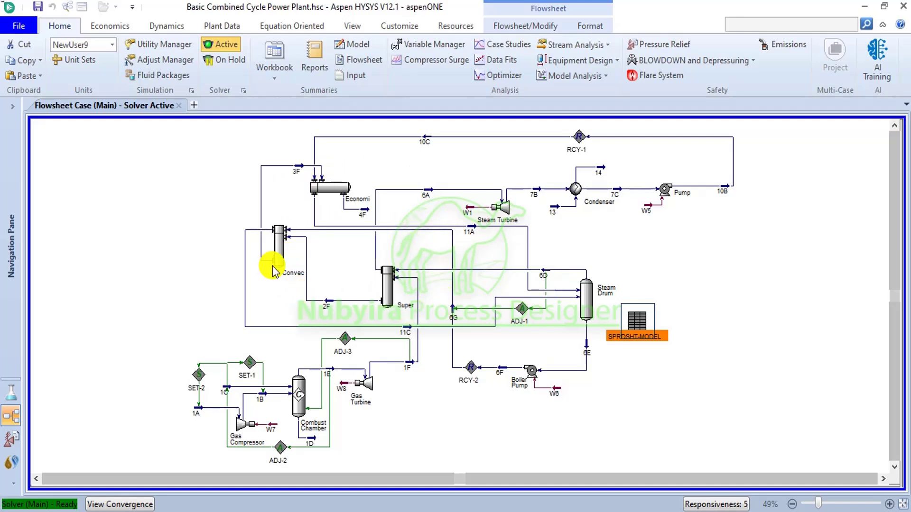
pyautogui.moveTo(331, 311)
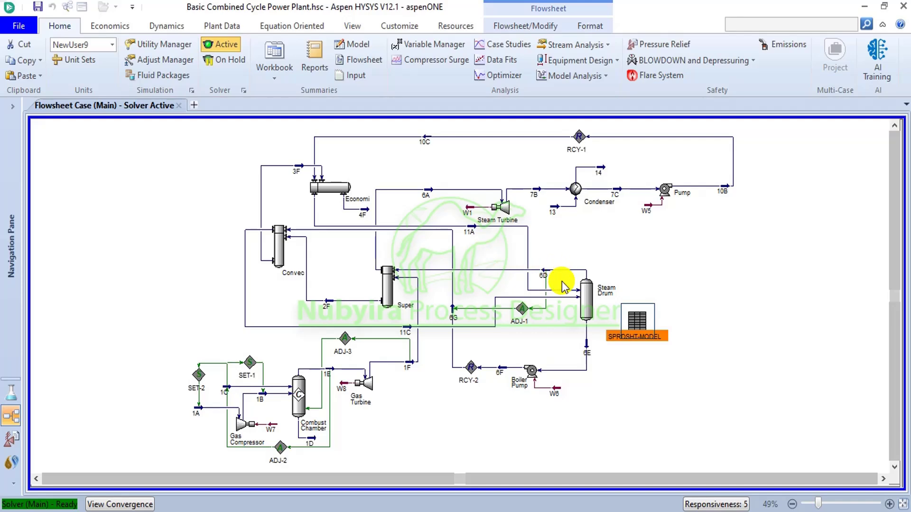
# Step: Create a line sizing analysis for the flowsheet and review the available flow correlations in its settings, keeping Tulsa Unified Model (2-Phase)
pyautogui.click(619, 63)
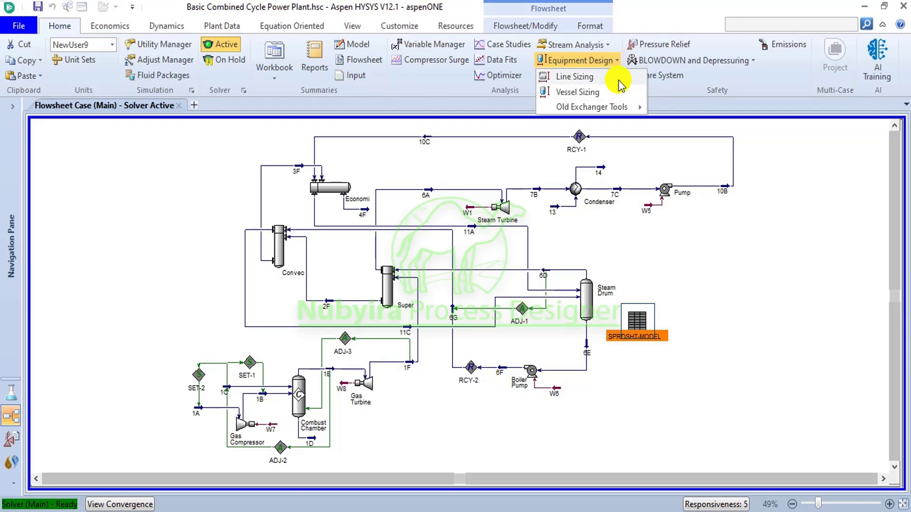
pyautogui.click(619, 81)
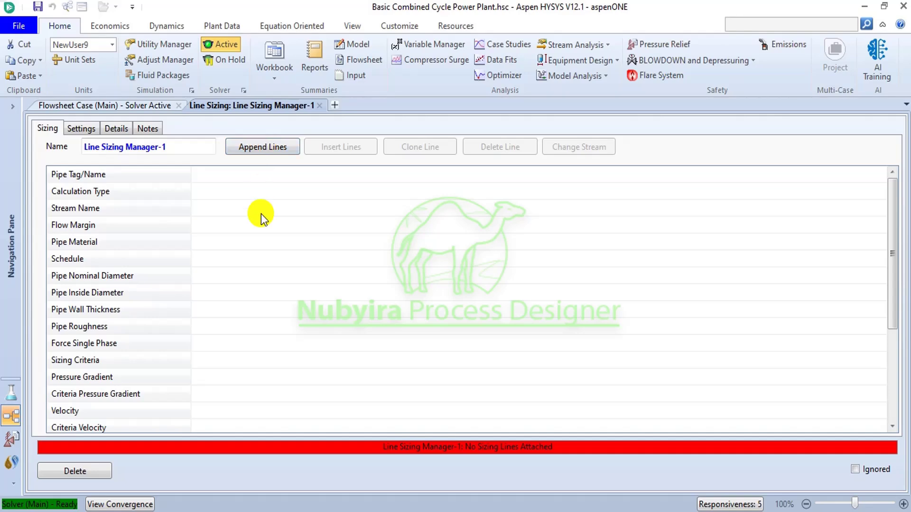
pyautogui.click(81, 129)
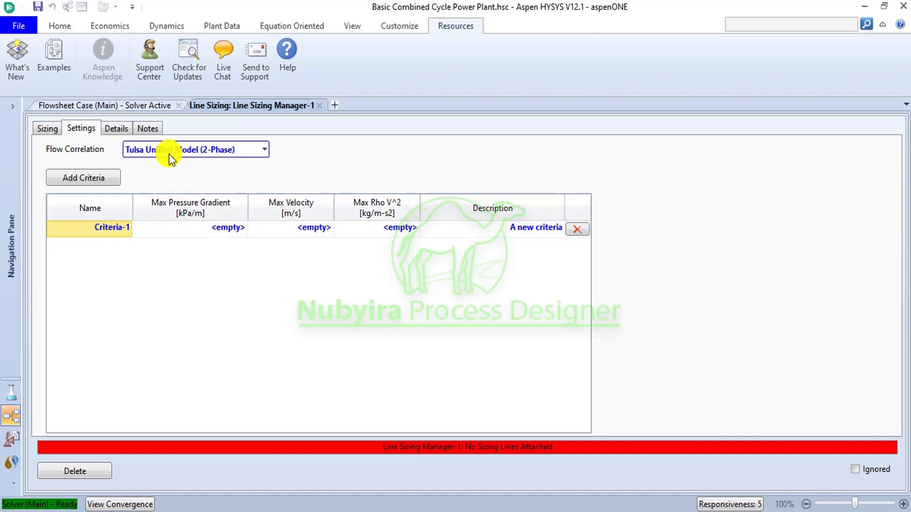
pyautogui.click(264, 150)
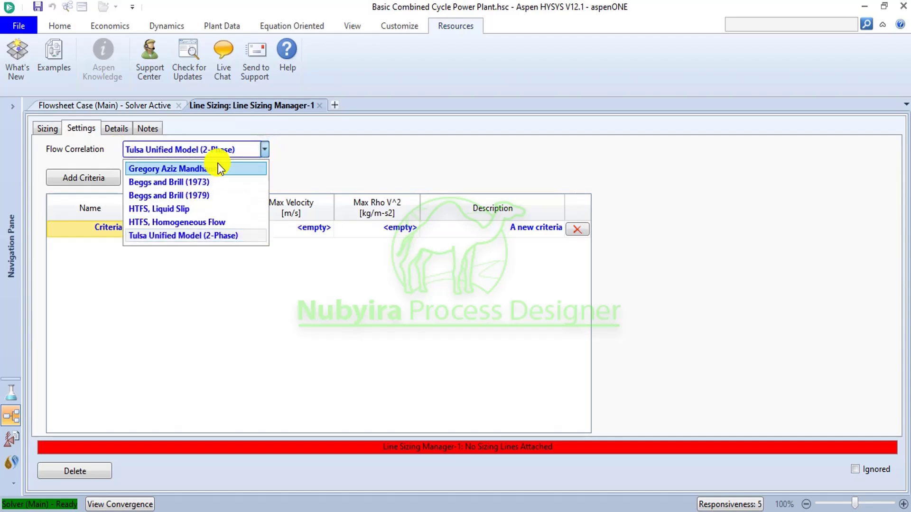
pyautogui.click(356, 154)
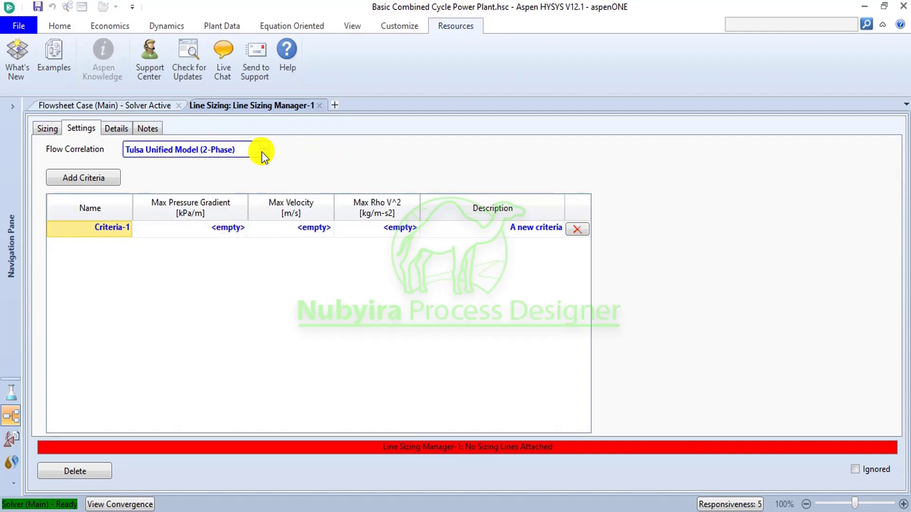
# Step: Examine the steam, condensate and pump lines on the main flowsheet to identify the services that need sizing criteria
pyautogui.click(126, 104)
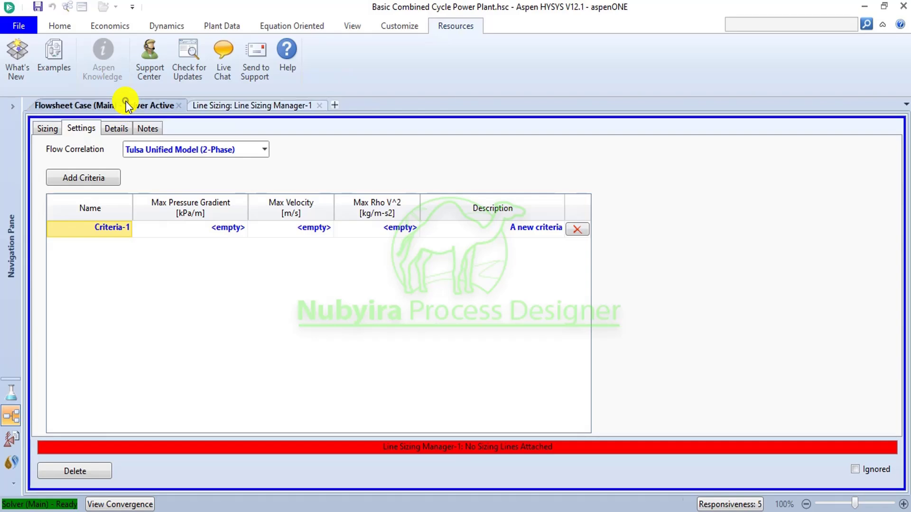
pyautogui.moveTo(515, 268)
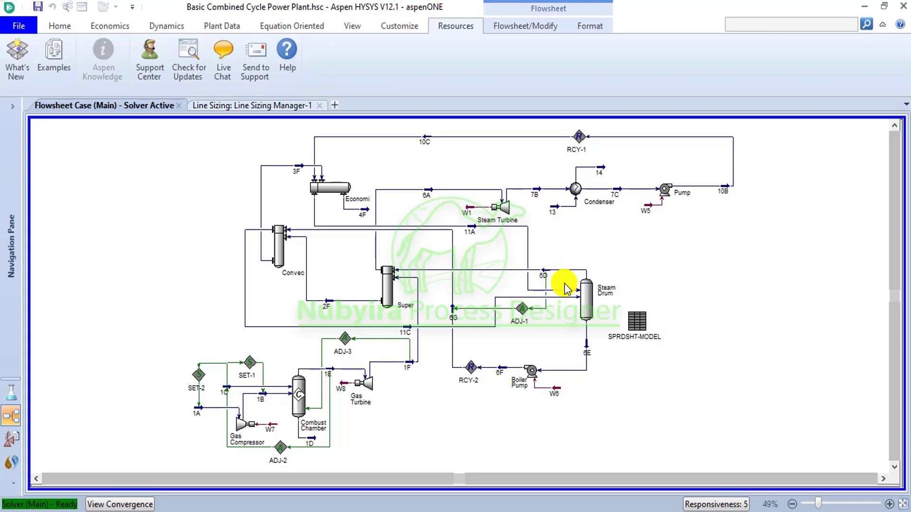
pyautogui.moveTo(587, 365)
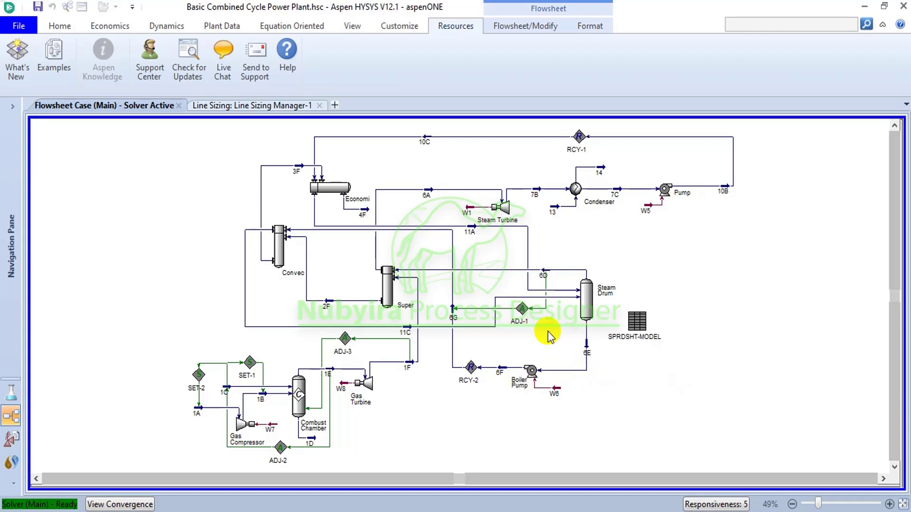
pyautogui.moveTo(530, 384)
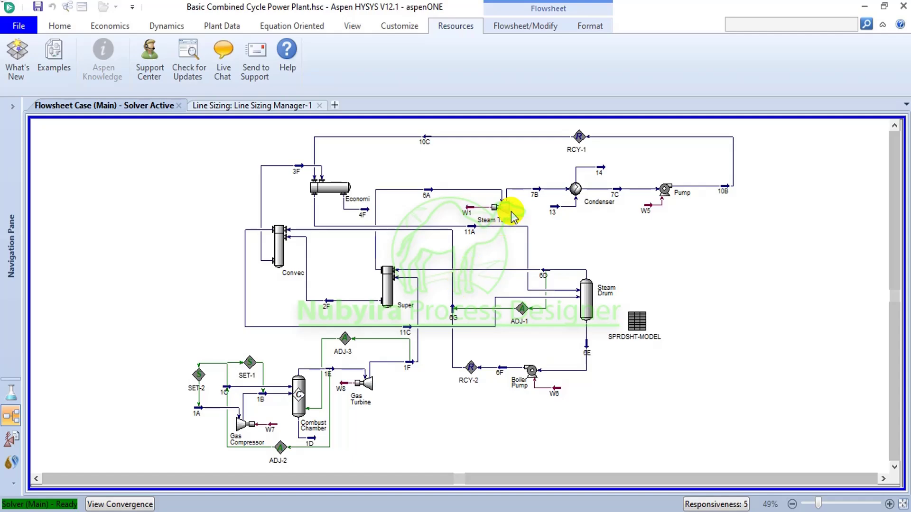
pyautogui.moveTo(427, 195)
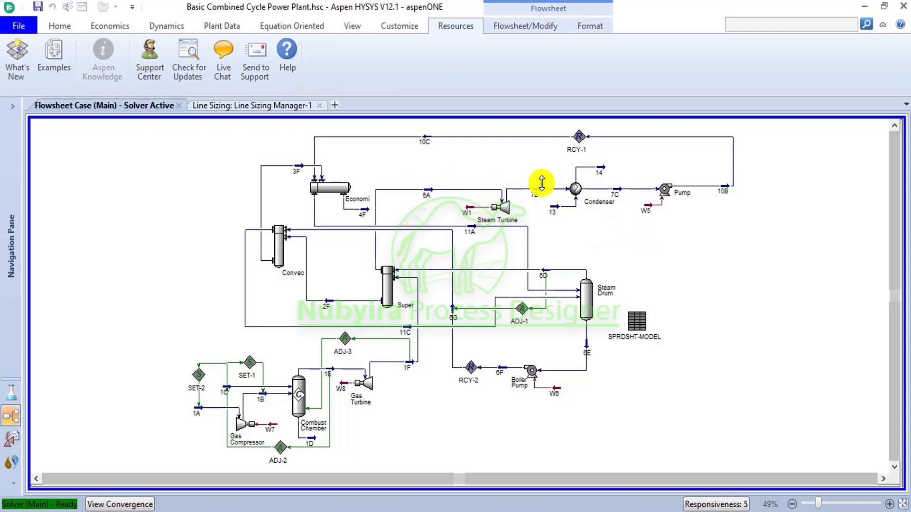
pyautogui.moveTo(540, 189)
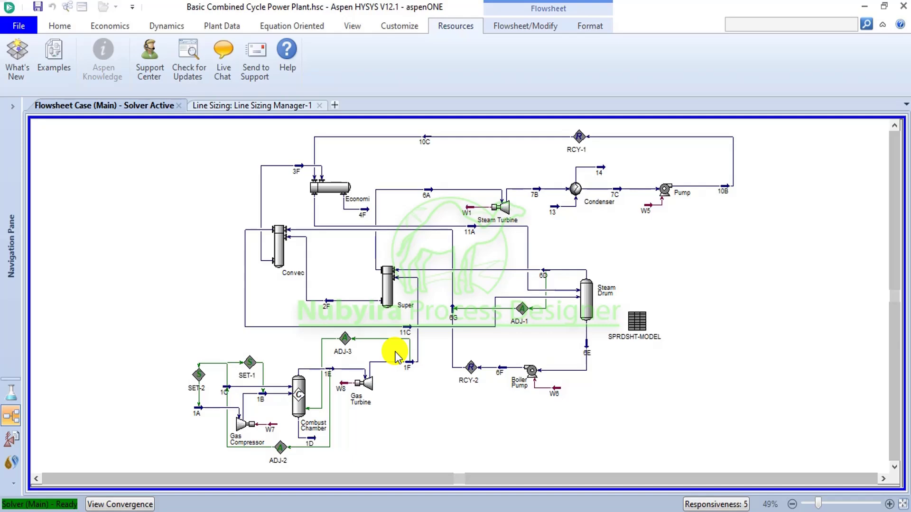
# Step: Set the description of Criteria-1 in the line sizing settings to SuperHeatedSteam
pyautogui.click(241, 105)
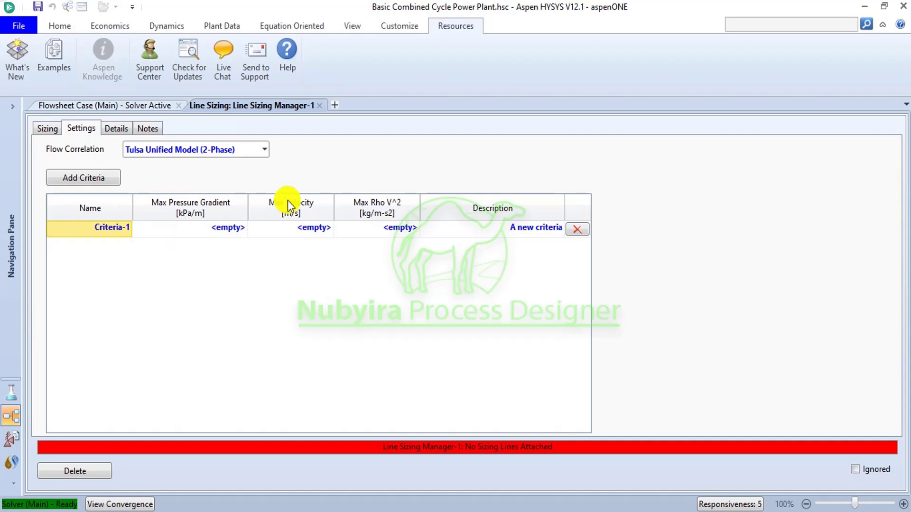
pyautogui.click(476, 229)
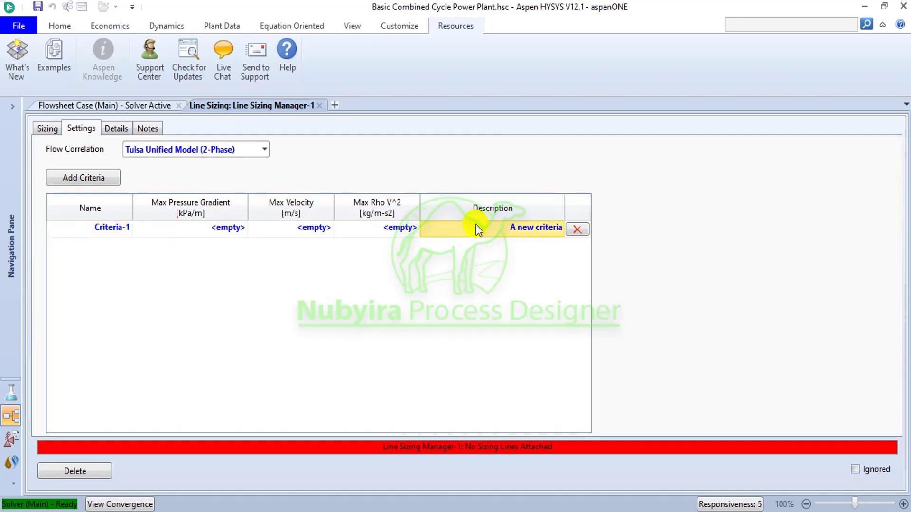
pyautogui.write('Supera')
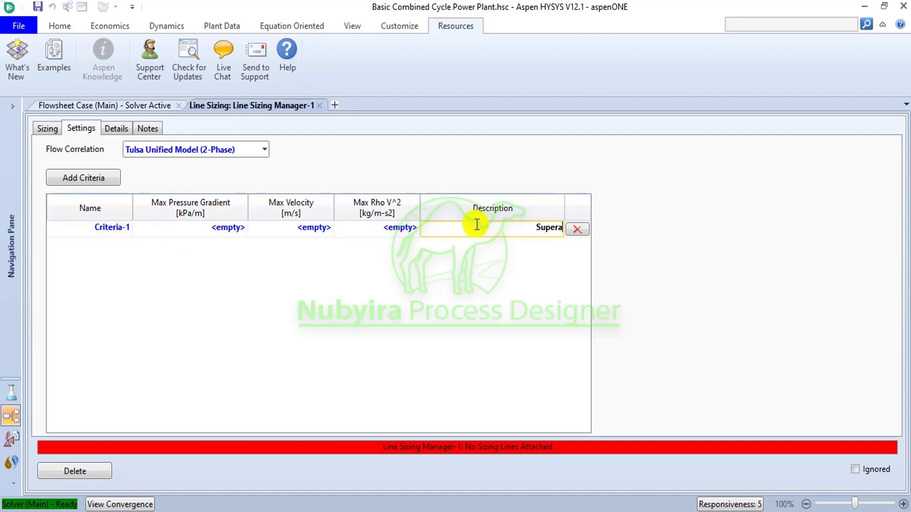
pyautogui.press('BackSpace')
pyautogui.write('HeatedSteam')
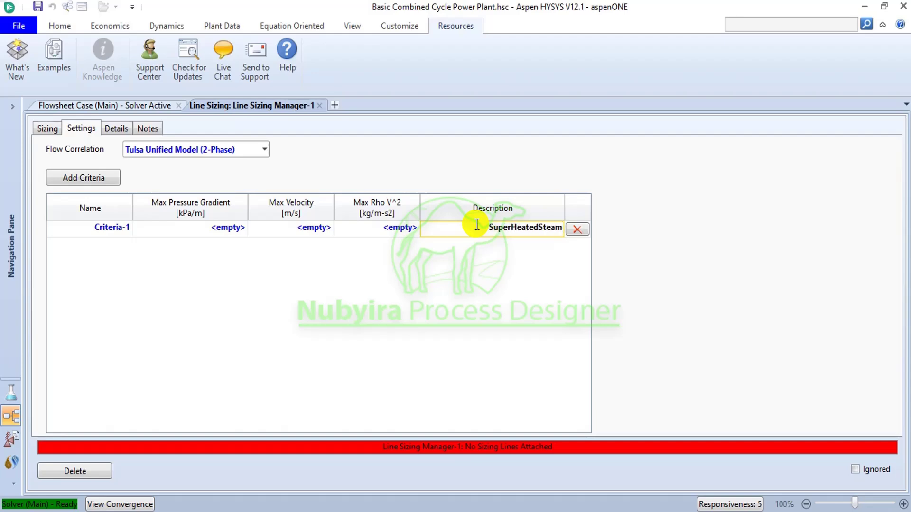
pyautogui.press('Return')
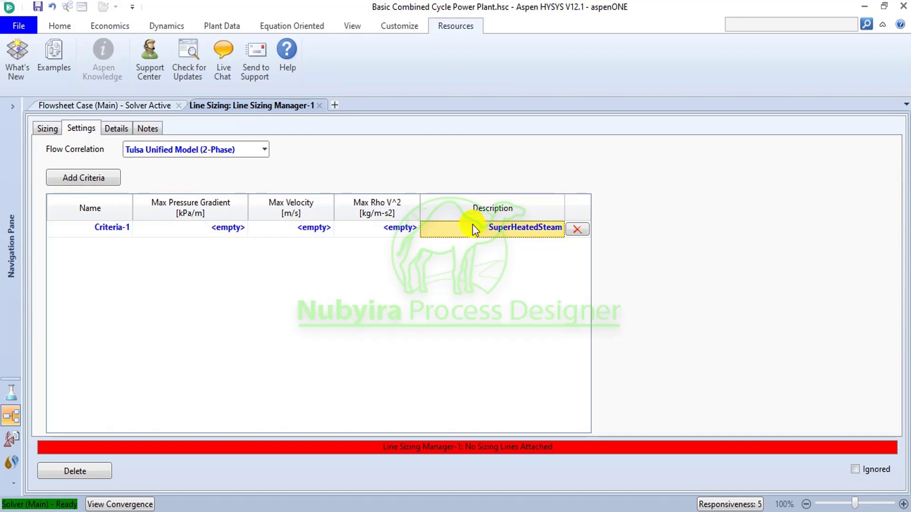
# Step: Add three more sizing criteria and set the description of Criteria-2 to SaturatedSteam
pyautogui.click(114, 178)
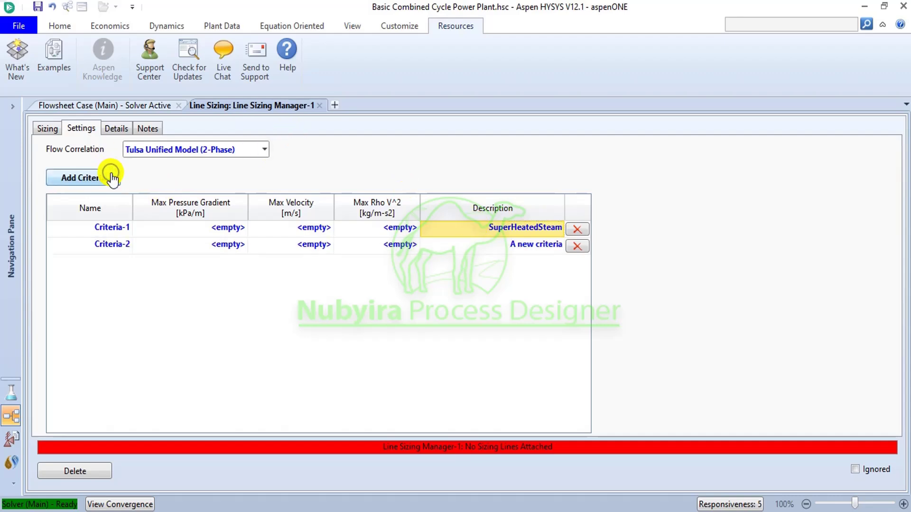
pyautogui.click(112, 178)
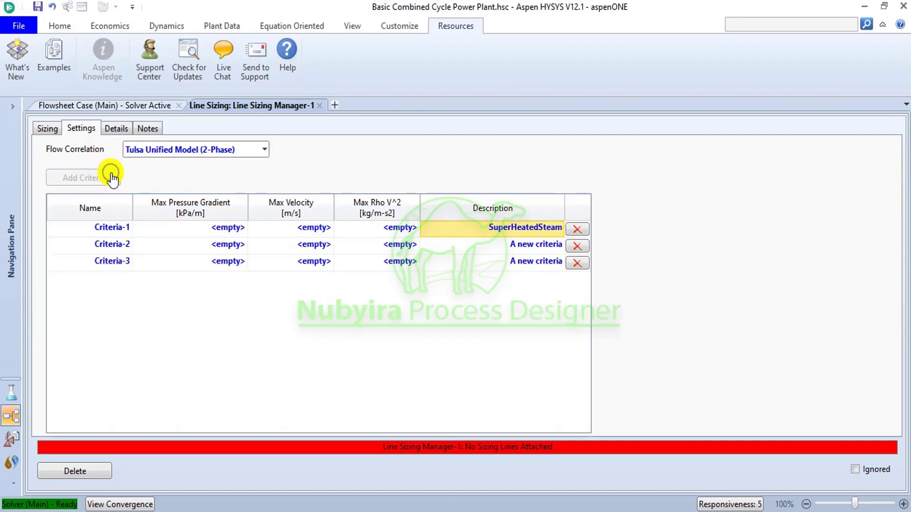
pyautogui.click(112, 177)
pyautogui.click(494, 242)
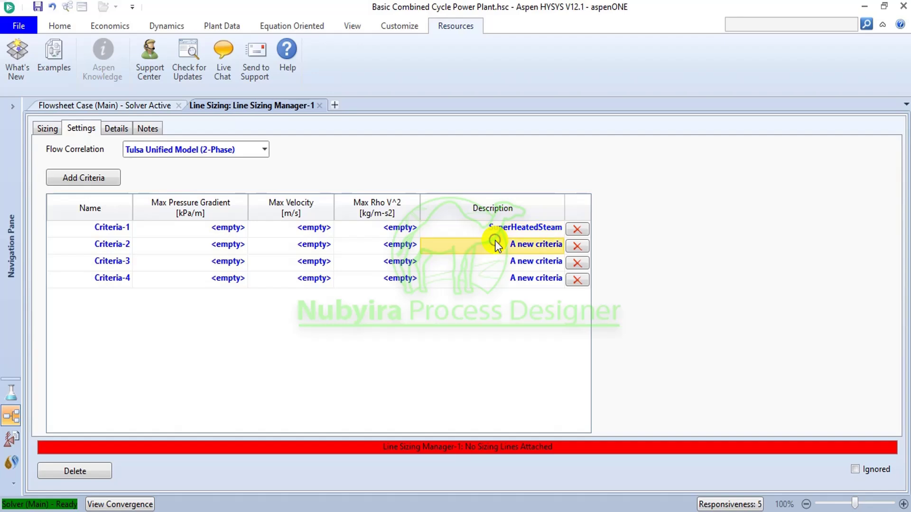
pyautogui.write('Sa')
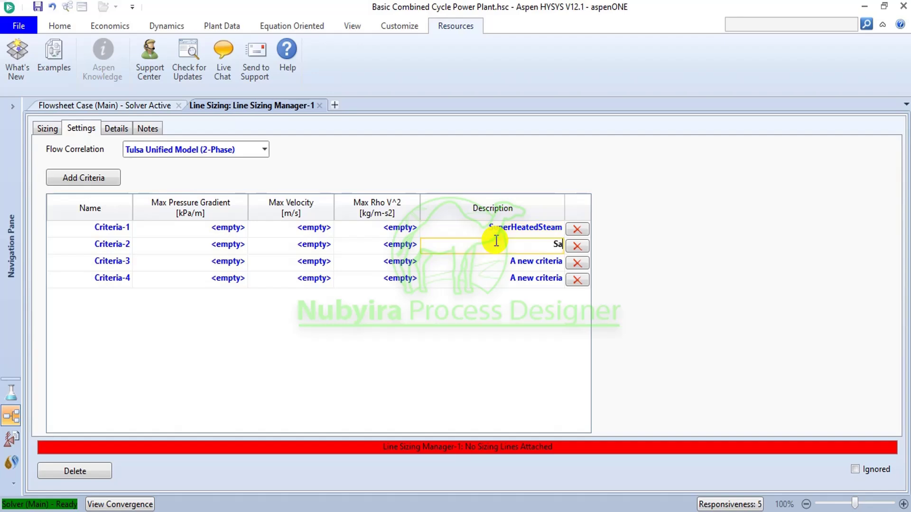
pyautogui.write('turated')
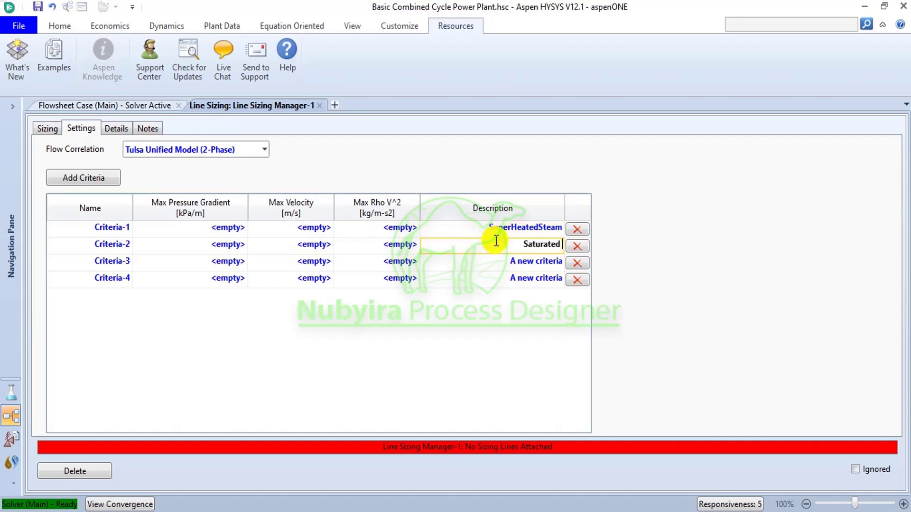
pyautogui.write('Steam')
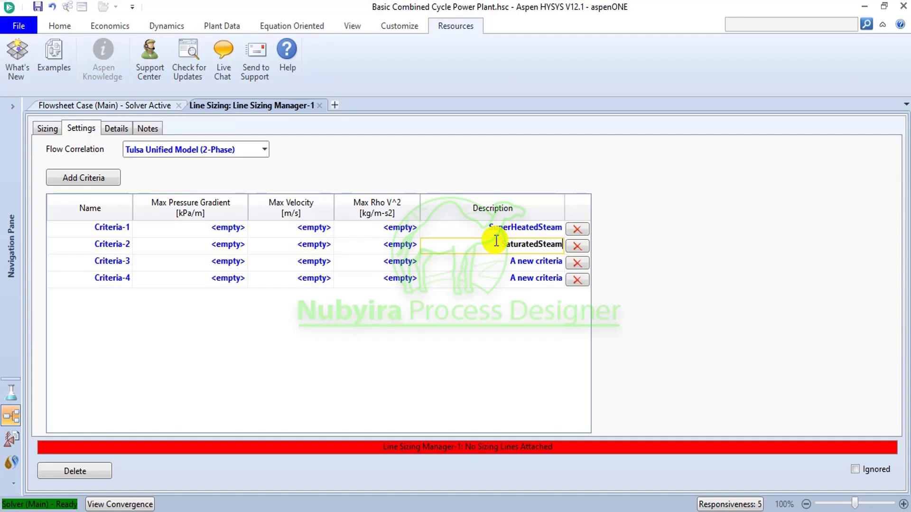
pyautogui.press('Return')
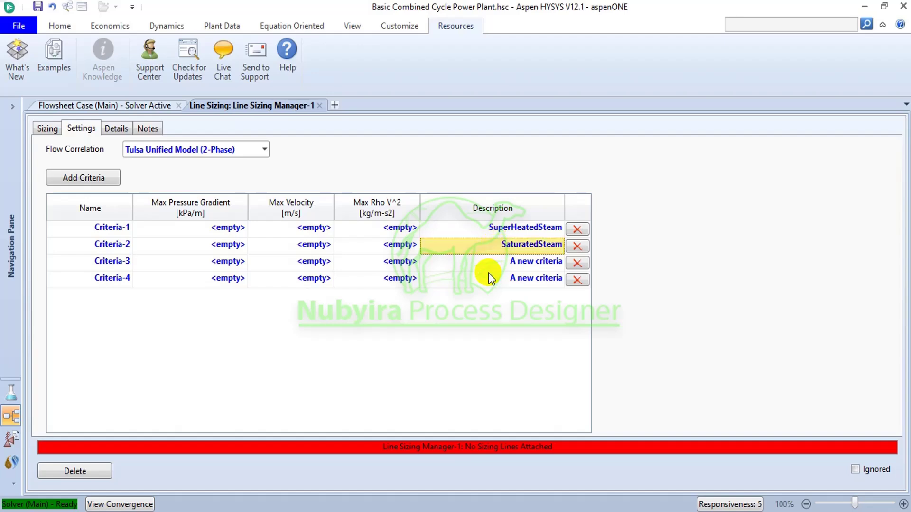
# Step: Set the description of Criteria-3 to SteamConsensate
pyautogui.click(532, 262)
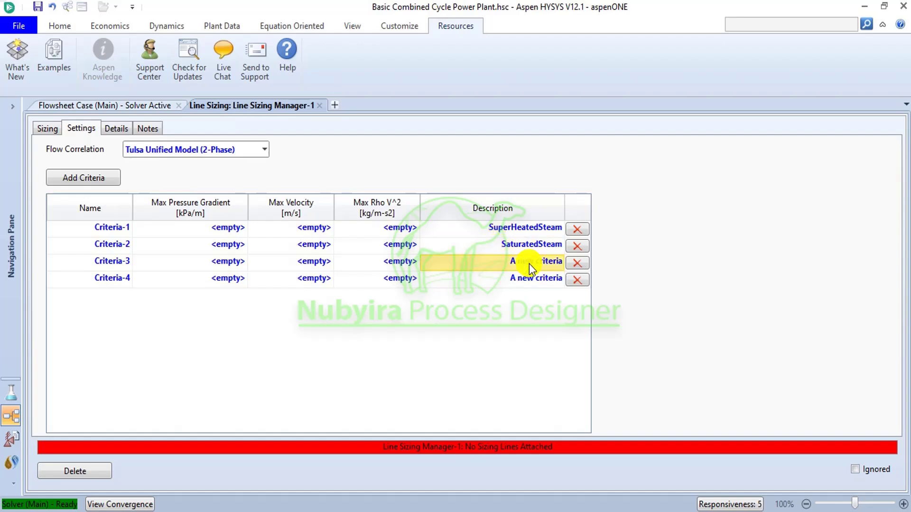
pyautogui.write('S')
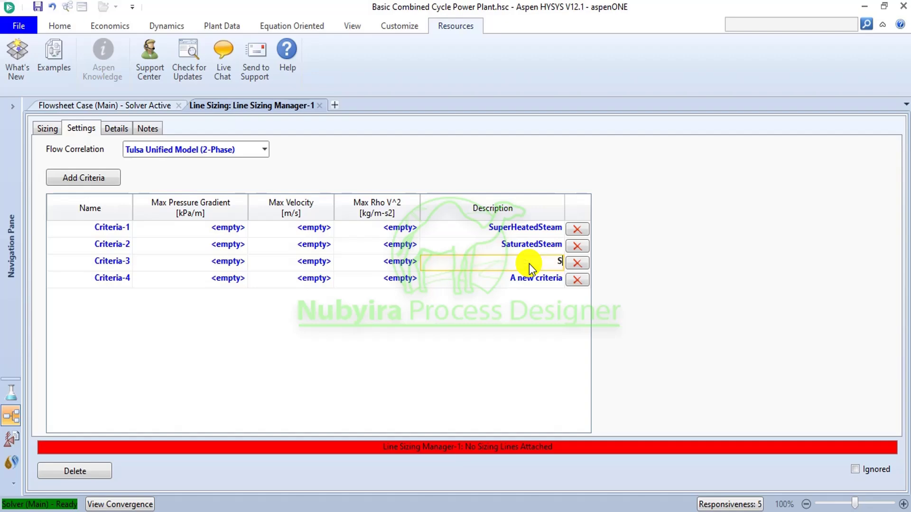
pyautogui.write('teamCondensate')
pyautogui.press('Return')
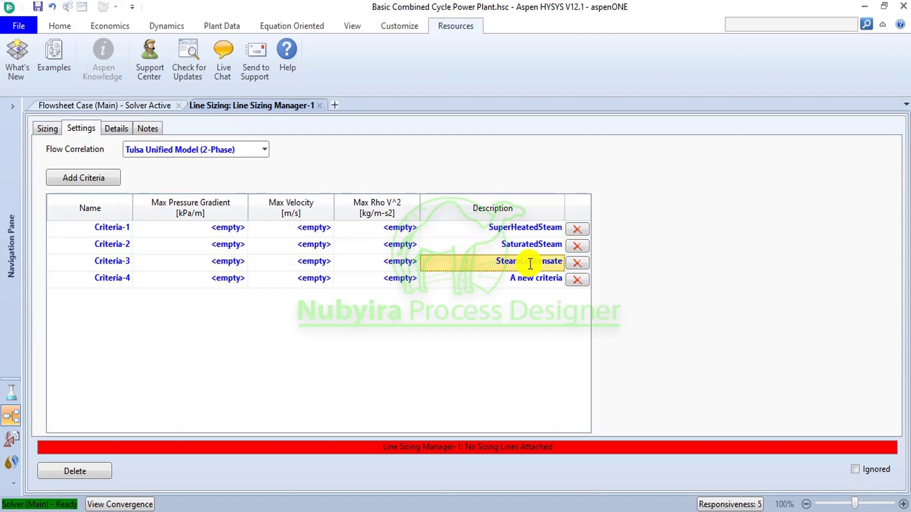
# Step: Set the description of Criteria-4 to PumpDischarge
pyautogui.click(538, 280)
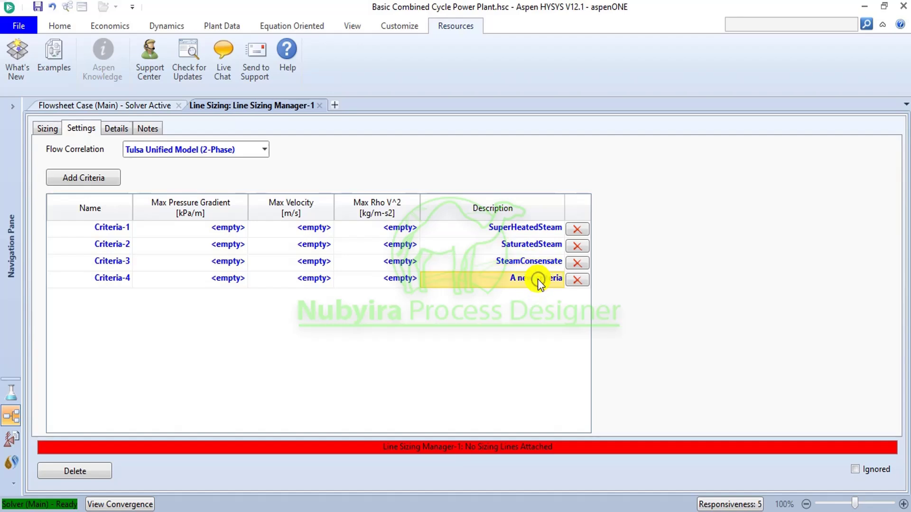
pyautogui.write('Pump')
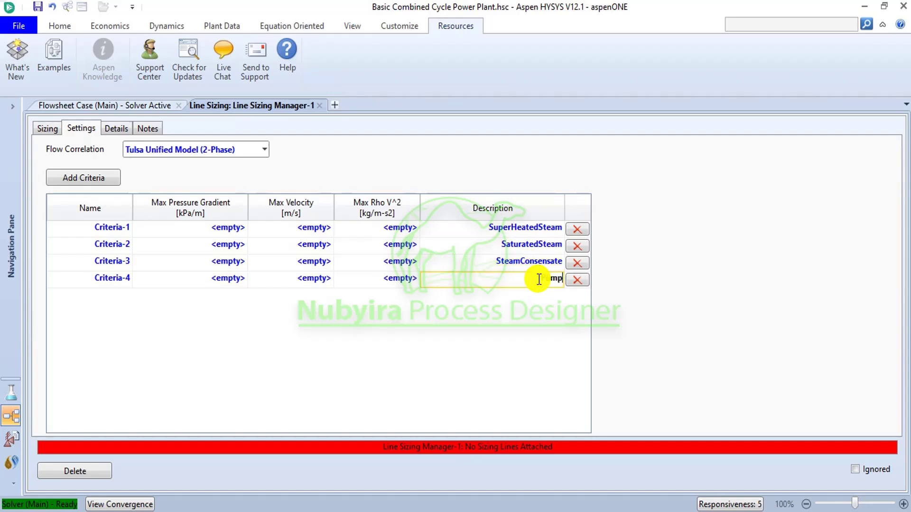
pyautogui.write('Discharge')
pyautogui.press('BackSpace')
pyautogui.press('BackSpace')
pyautogui.press('BackSpace')
pyautogui.press('BackSpace')
pyautogui.write('arge')
pyautogui.press('Return')
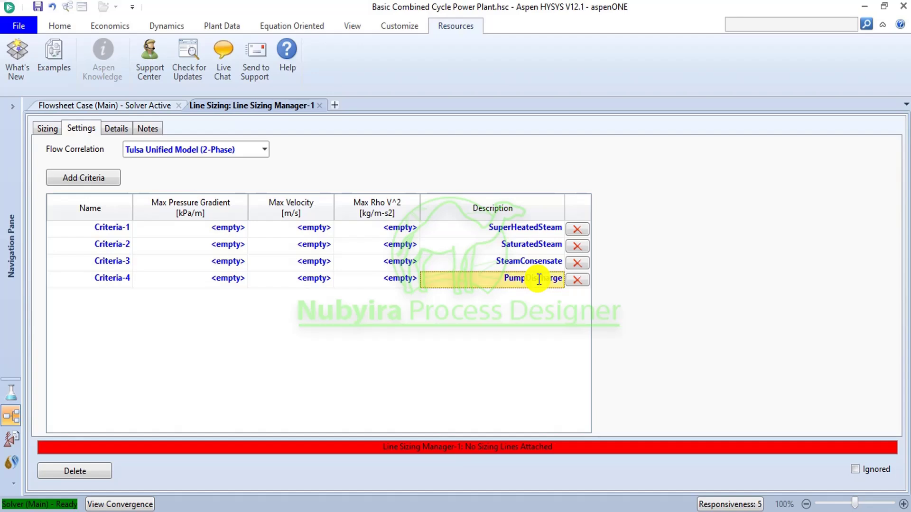
# Step: Add a fifth sizing criterion and set its description to GravityFlowToPumpSuction
pyautogui.click(89, 177)
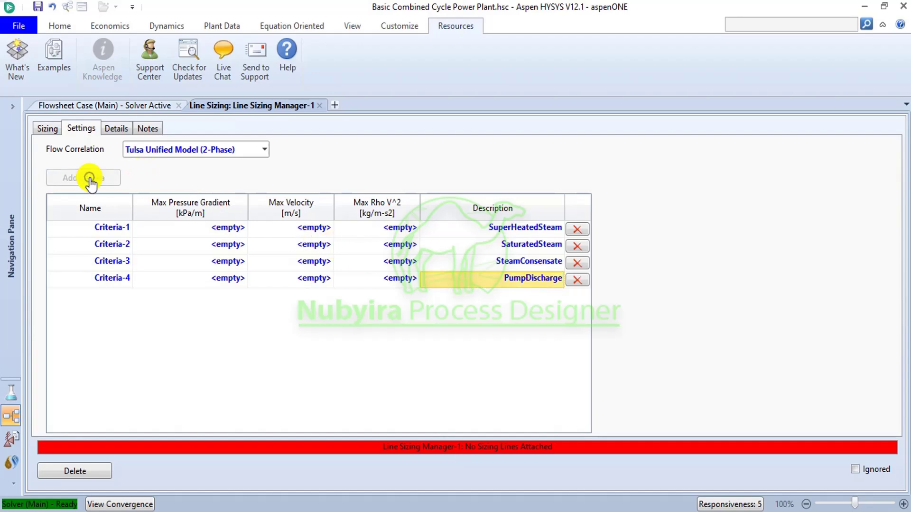
pyautogui.click(525, 294)
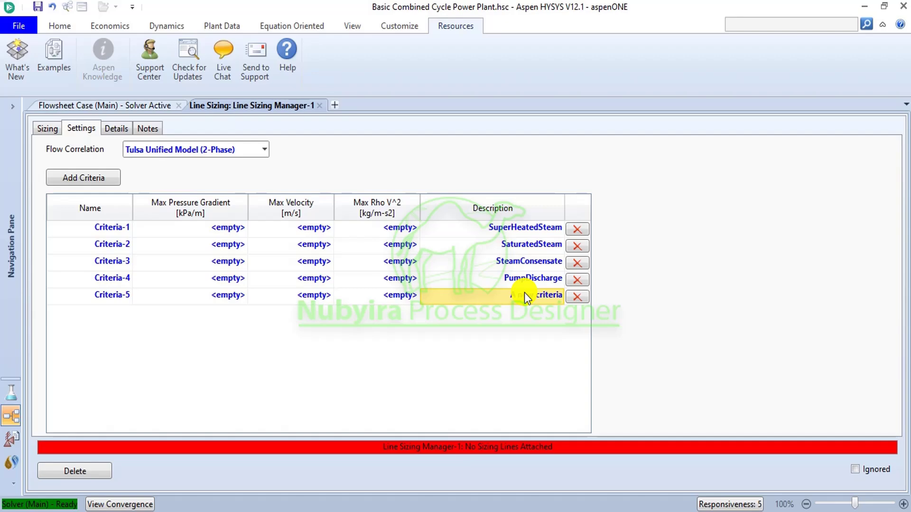
pyautogui.write('Gravio')
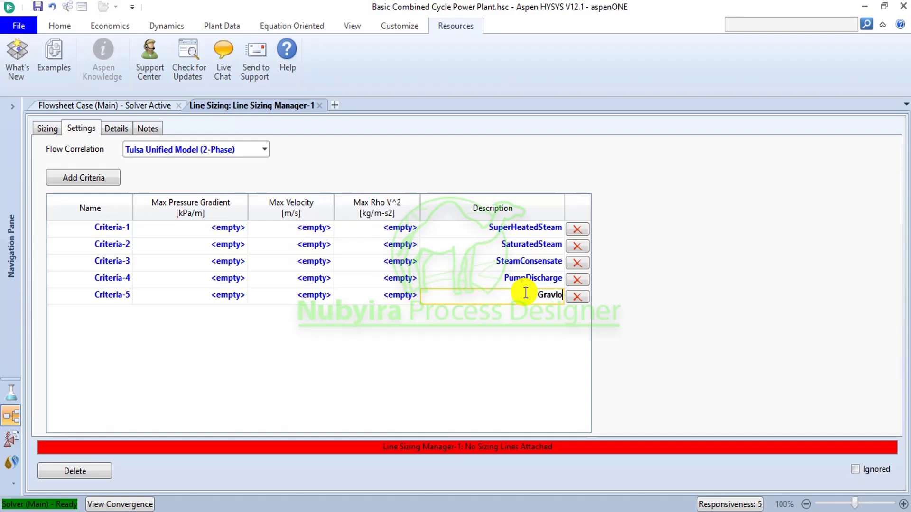
pyautogui.write('ty')
pyautogui.press('BackSpace')
pyautogui.press('BackSpace')
pyautogui.press('BackSpace')
pyautogui.write('tyFlowToPumpSuction')
pyautogui.press('Return')
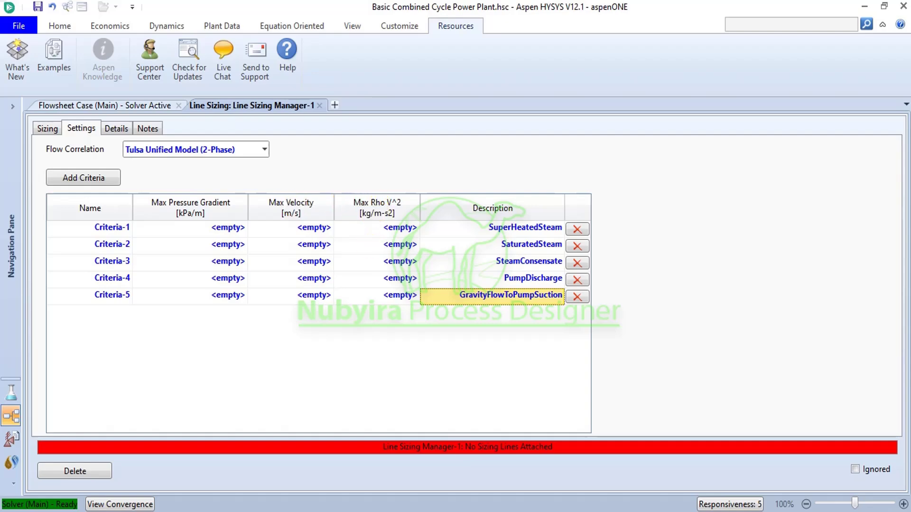
# Step: Switch to the Line Sizing Guidelines PDF and go to page 11 to read the saturated and superheated steam criteria
pyautogui.hotkey('alt', 'Tab')
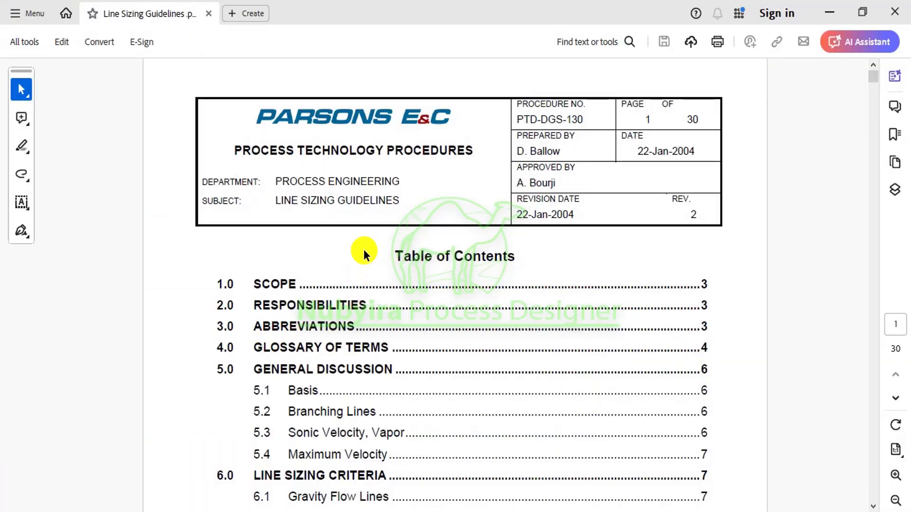
pyautogui.scroll(-1, 357, 235)
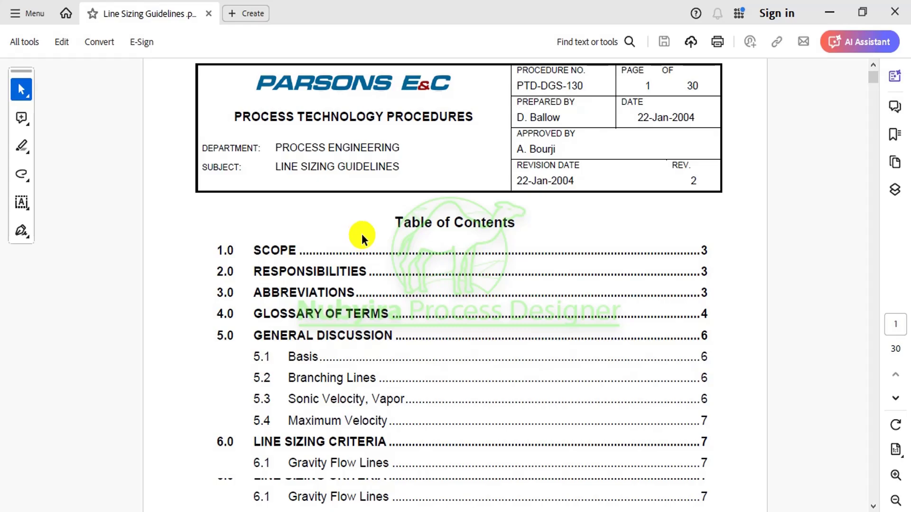
pyautogui.scroll(-20, 361, 235)
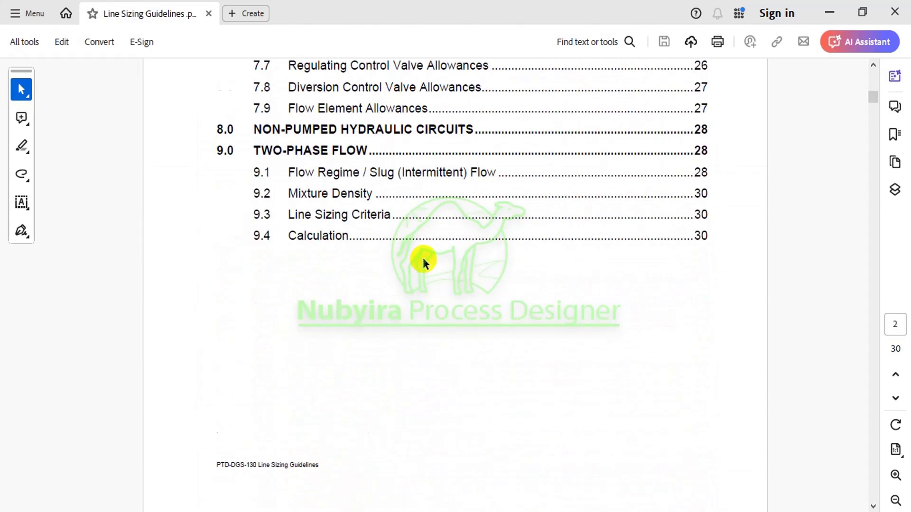
pyautogui.scroll(-20, 422, 260)
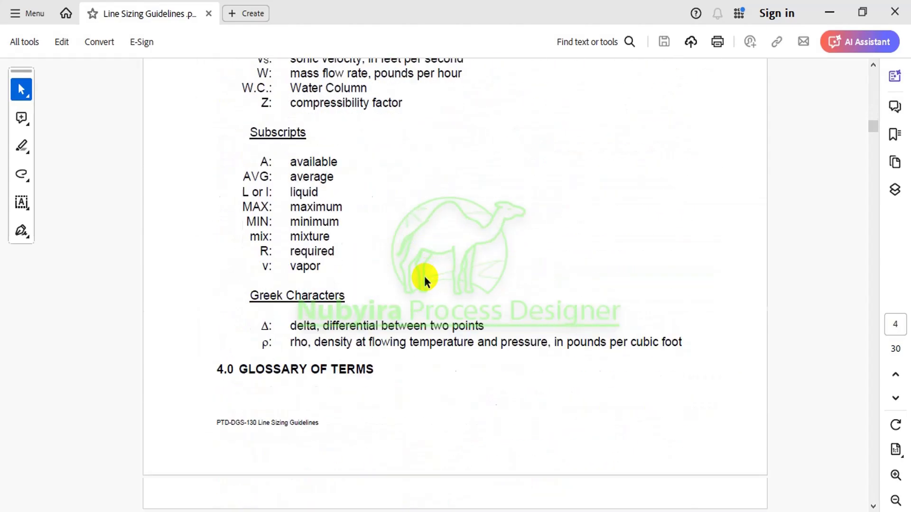
pyautogui.scroll(-20, 424, 276)
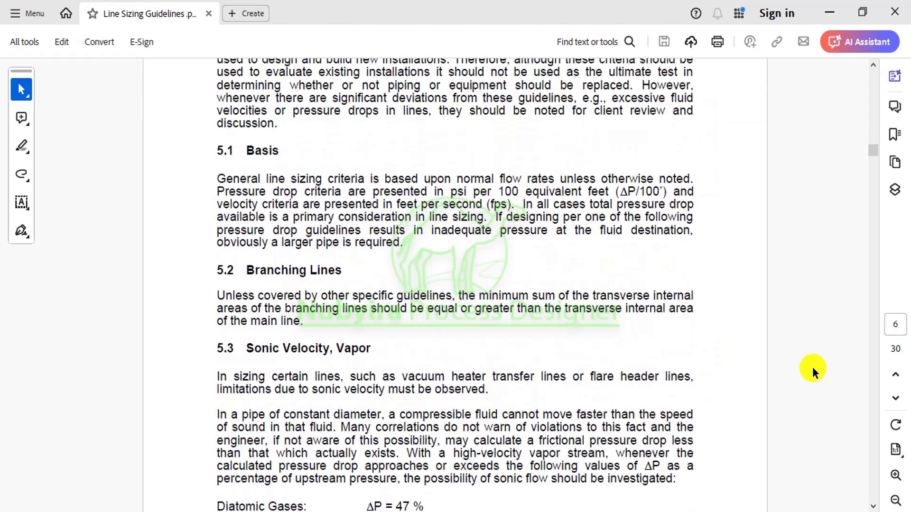
pyautogui.click(886, 326)
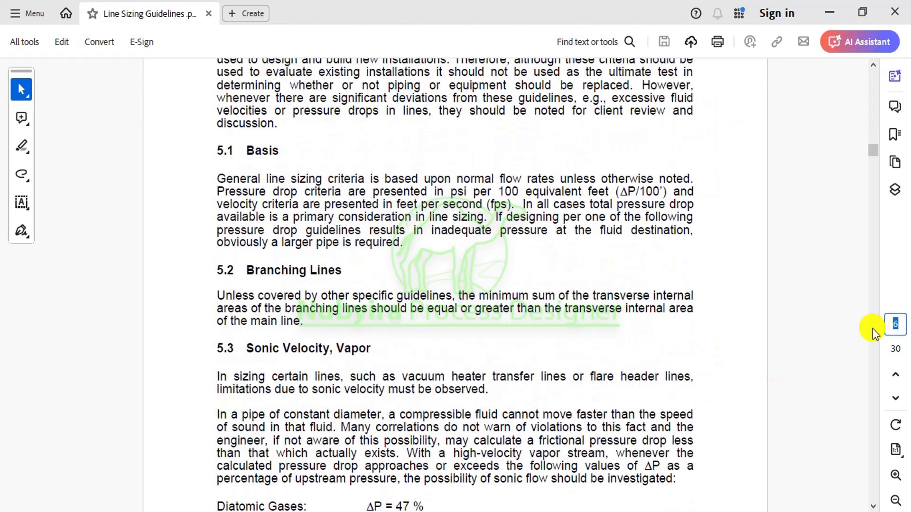
pyautogui.write('11')
pyautogui.press('Return')
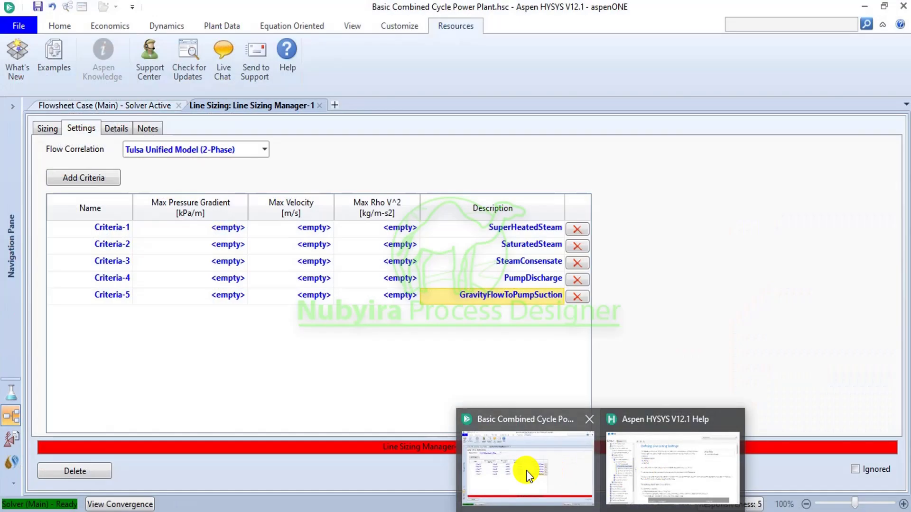
# Step: Return to the line sizing settings in Aspen HYSYS and set the maximum pressure gradient of Criteria-1 to 0.00012 psi/ft
pyautogui.click(525, 470)
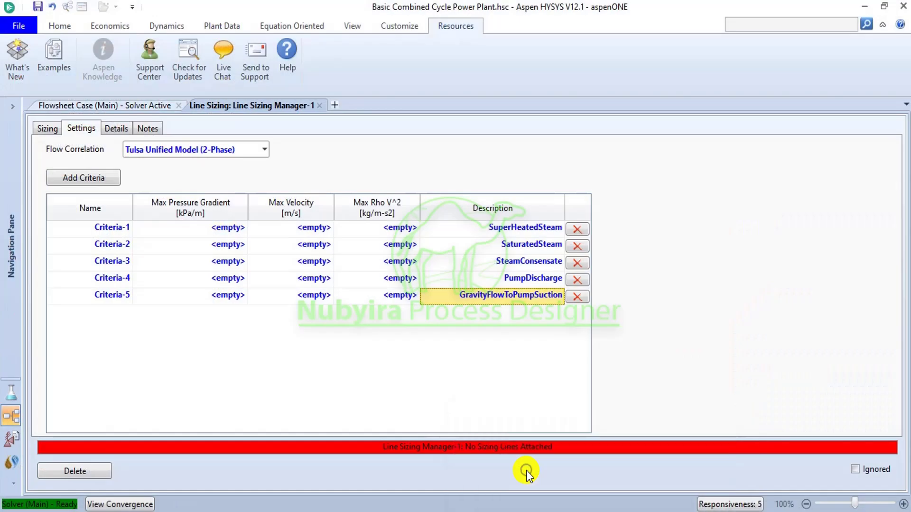
pyautogui.click(212, 229)
pyautogui.write('0.000')
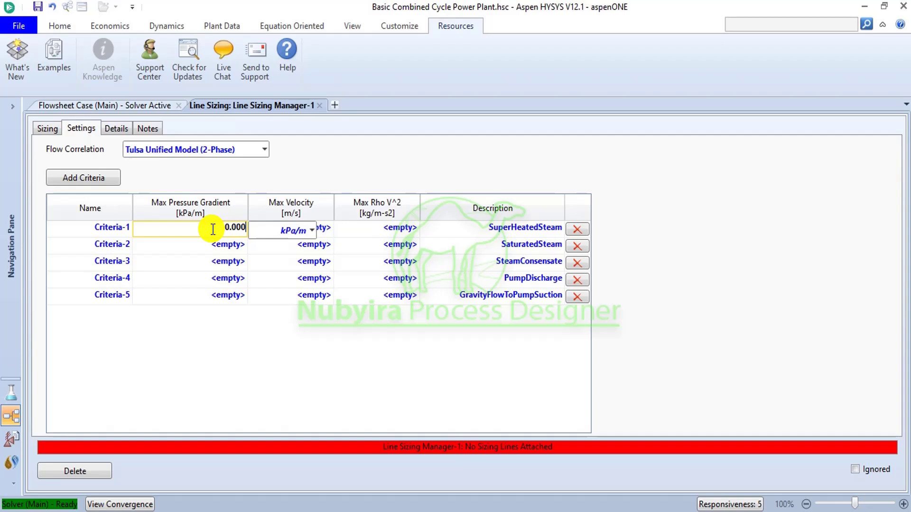
pyautogui.write('12')
pyautogui.click(312, 229)
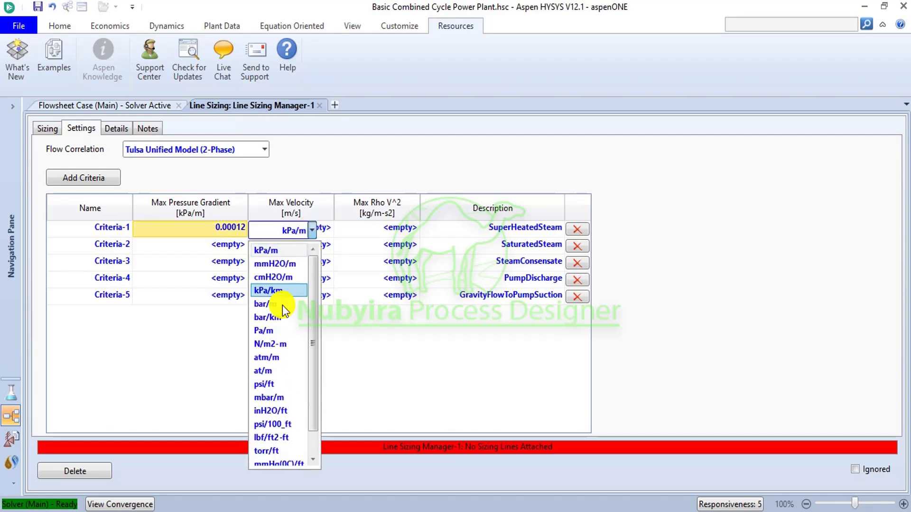
pyautogui.click(279, 387)
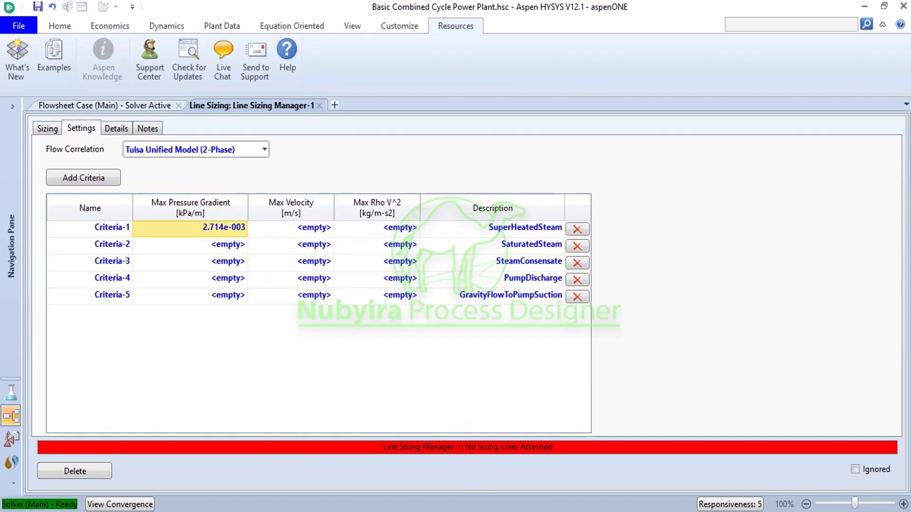
# Step: Check the superheated steam velocity limit in the guidelines PDF and set the maximum velocity of Criteria-1 to 200 ft/s
pyautogui.hotkey('alt', 'Tab')
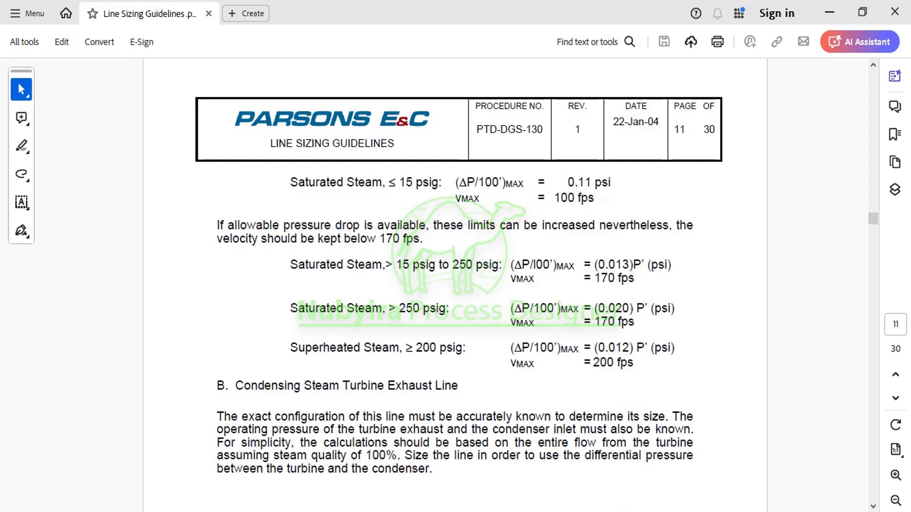
pyautogui.moveTo(636, 511)
pyautogui.click(564, 491)
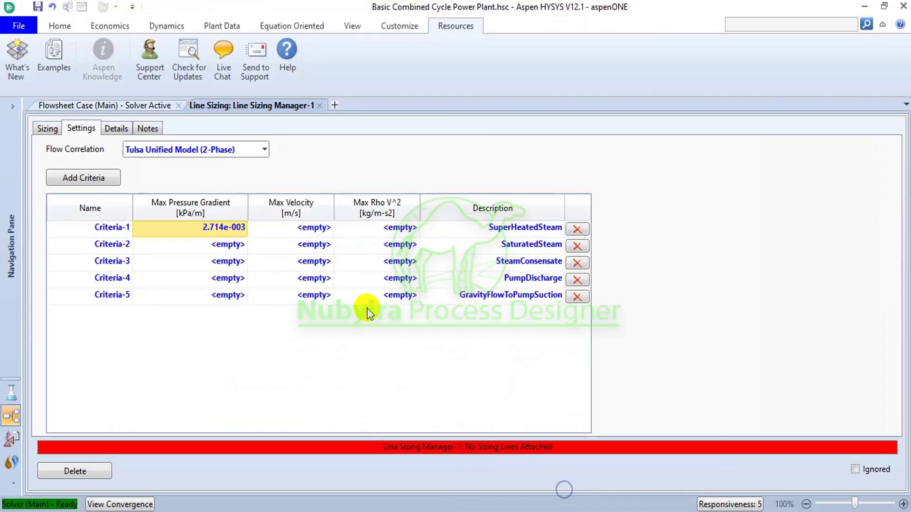
pyautogui.click(309, 229)
pyautogui.write('200')
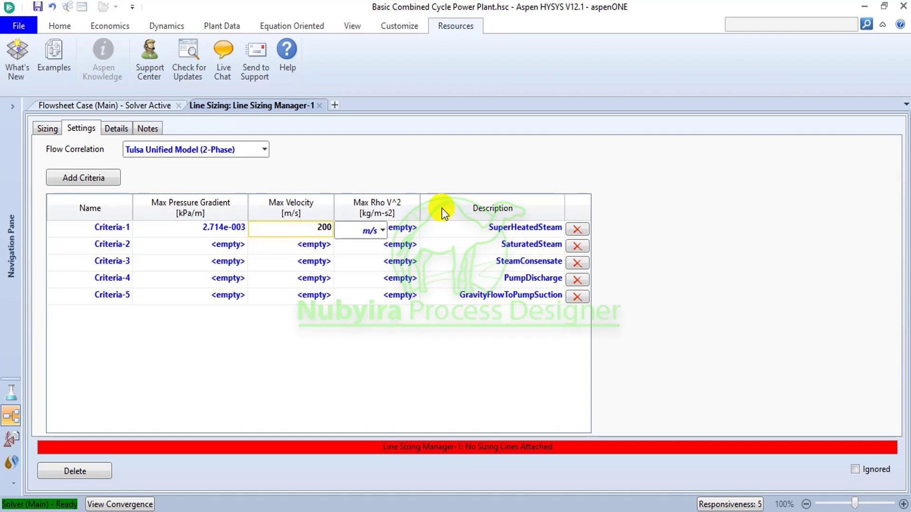
pyautogui.click(381, 231)
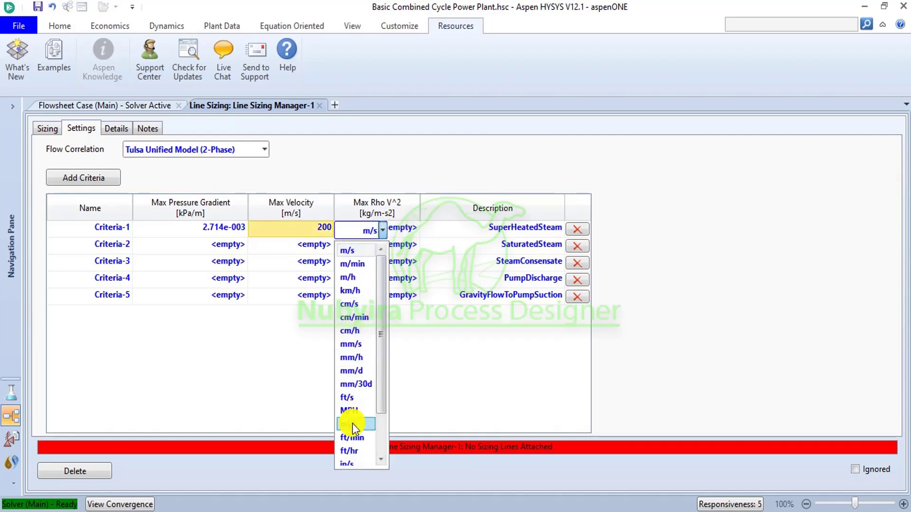
pyautogui.click(361, 401)
# Step: Check the saturated steam limits in the guidelines PDF and set the maximum pressure gradient of Criteria-2 to 0.0002 psi/ft
pyautogui.click(226, 246)
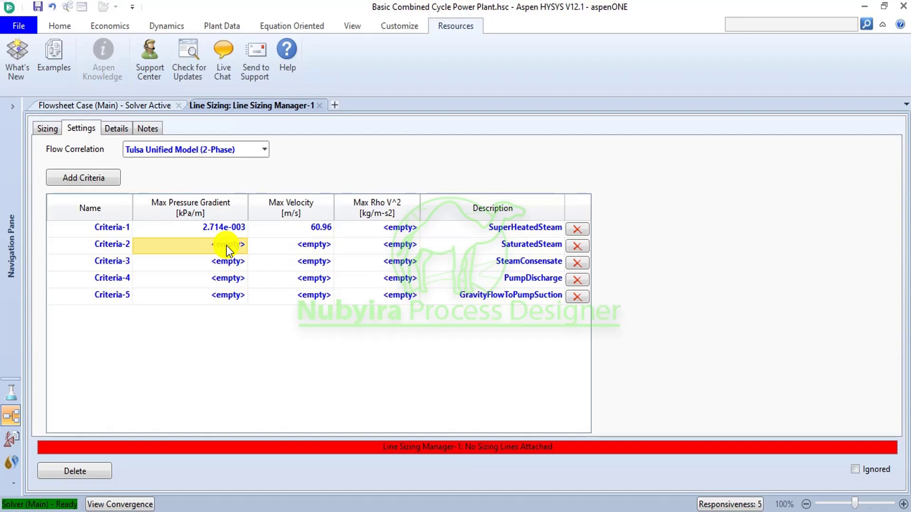
pyautogui.click(479, 506)
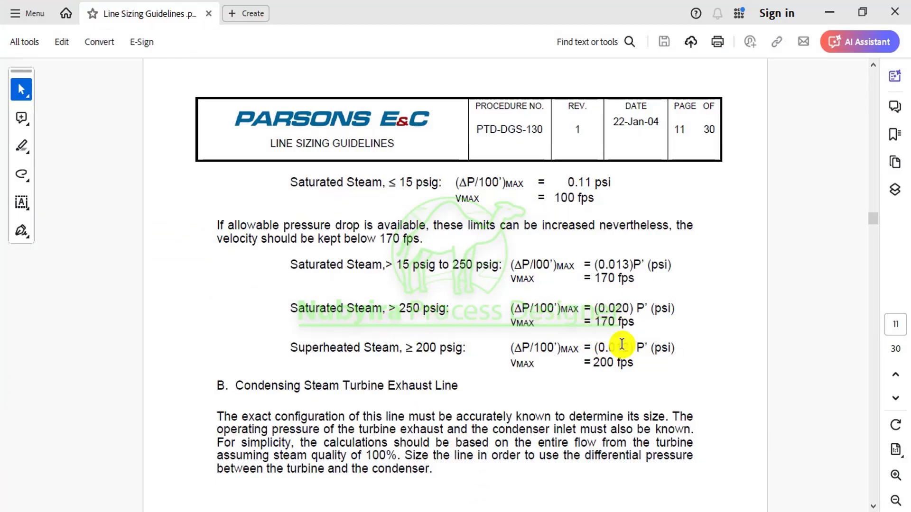
pyautogui.moveTo(627, 469)
pyautogui.click(527, 473)
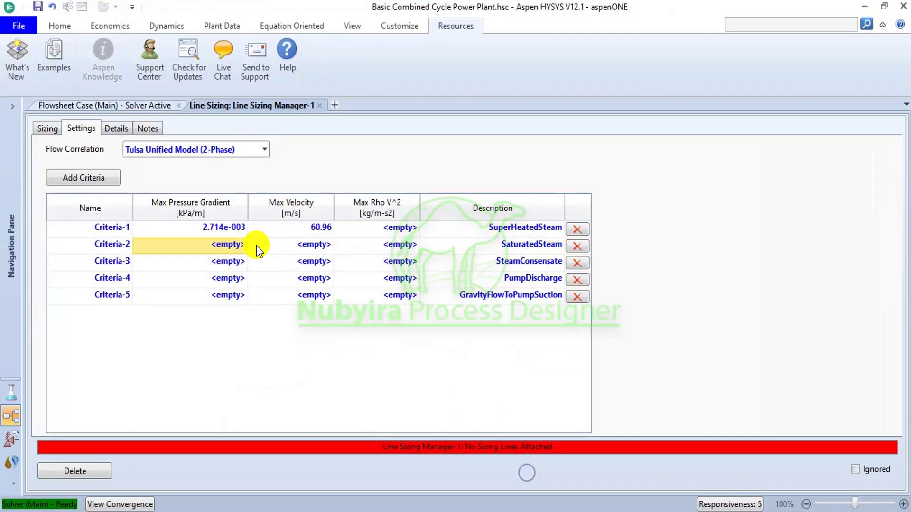
pyautogui.click(229, 245)
pyautogui.write('0.0002')
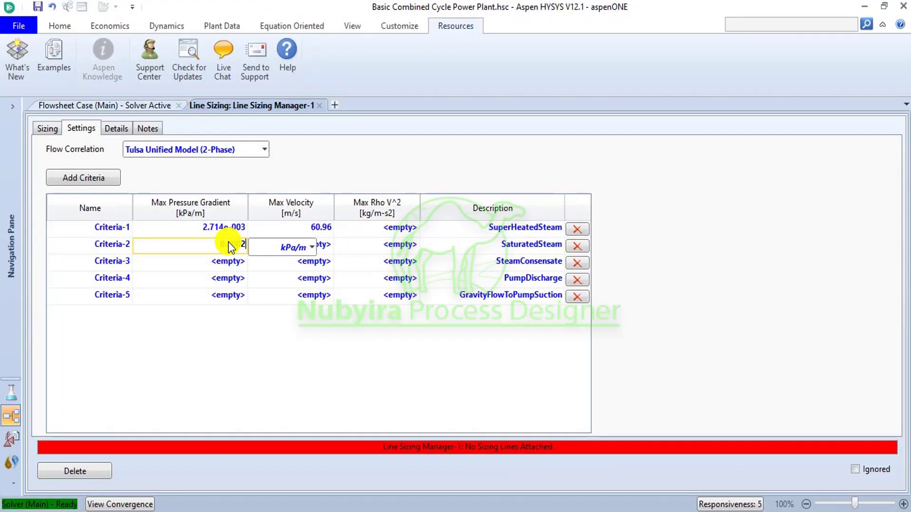
pyautogui.click(311, 247)
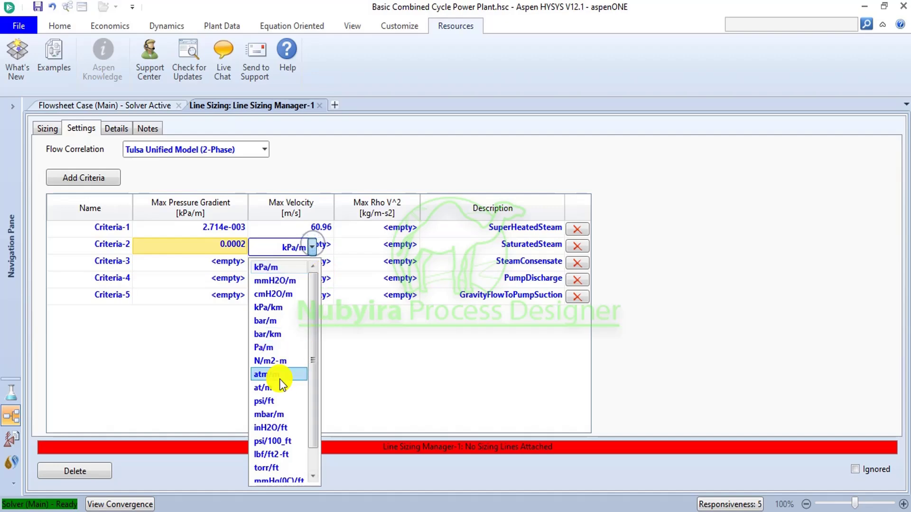
pyautogui.click(274, 401)
# Step: Set the maximum velocity of Criteria-2 to 170 ft/s
pyautogui.click(318, 245)
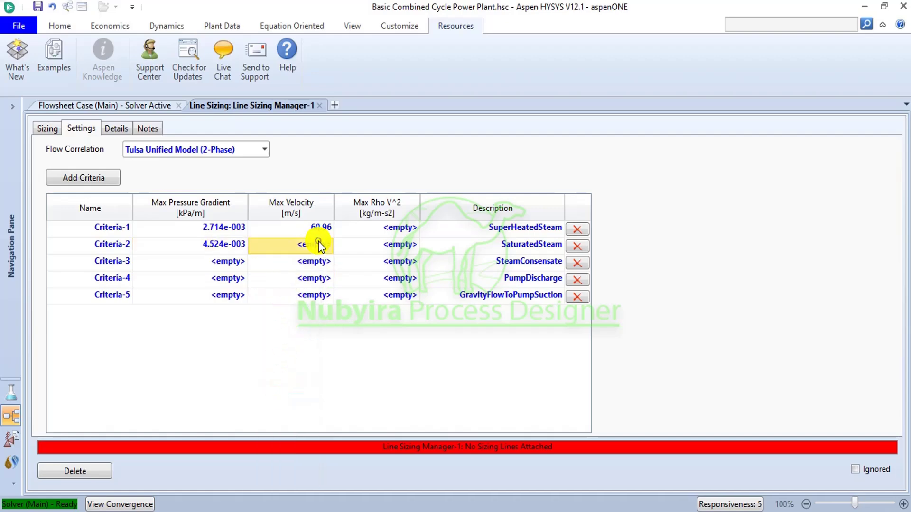
pyautogui.click(320, 245)
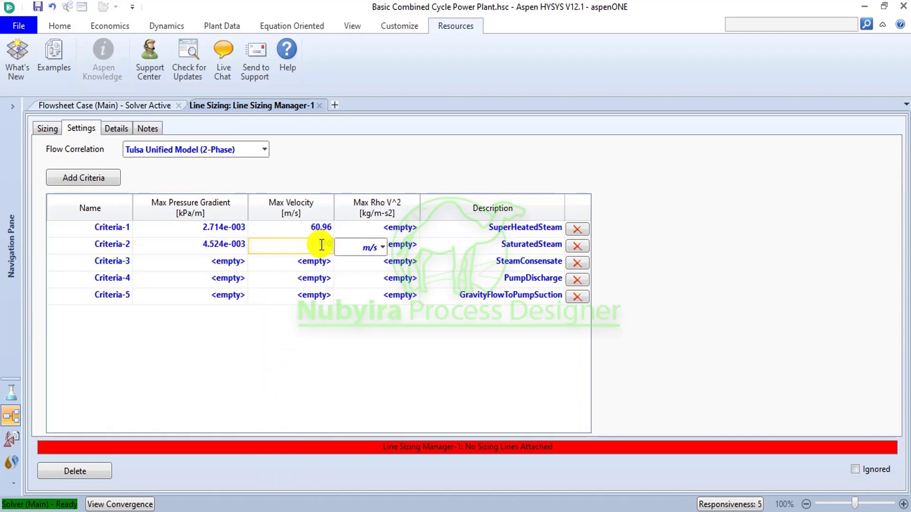
pyautogui.write('170')
pyautogui.click(382, 247)
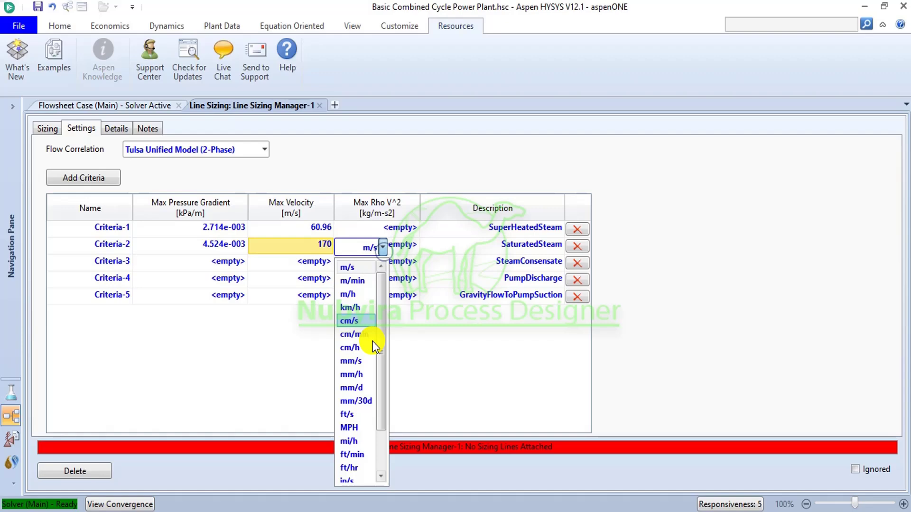
pyautogui.click(350, 416)
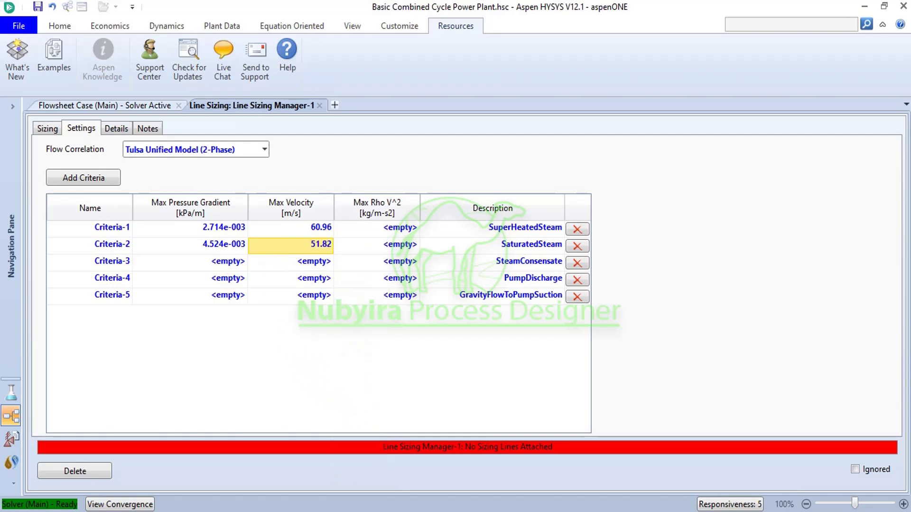
# Step: Switch to the guidelines PDF and read the maximum velocity guideline for the condensing steam turbine exhaust line
pyautogui.hotkey('alt', 'Tab')
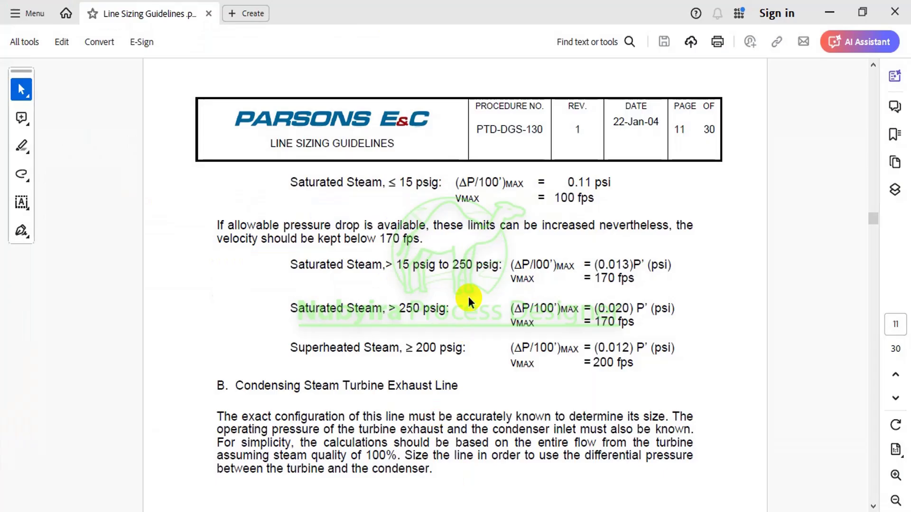
pyautogui.scroll(3, 463, 303)
pyautogui.scroll(-8, 462, 303)
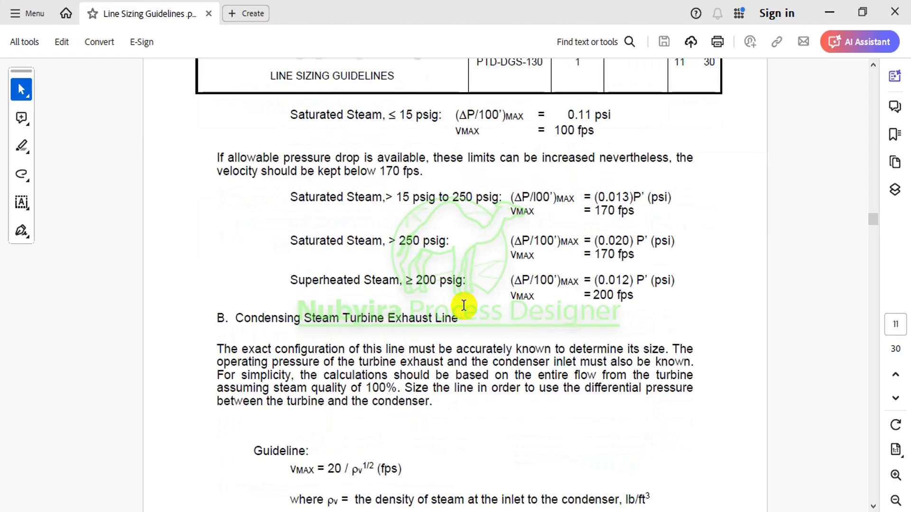
pyautogui.scroll(-1, 464, 306)
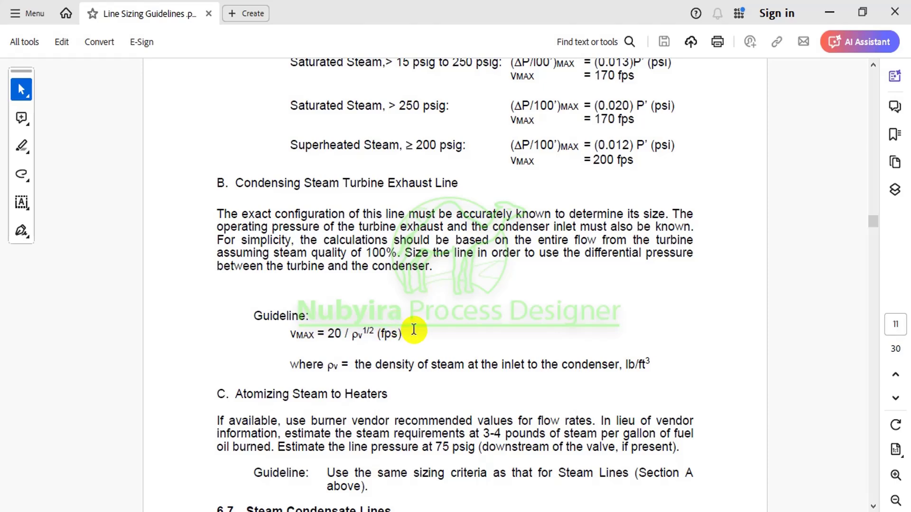
pyautogui.moveTo(584, 505)
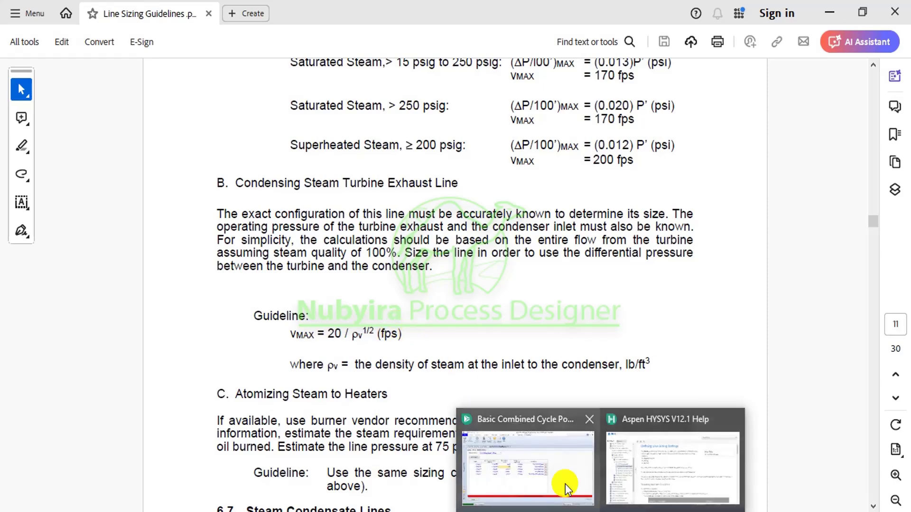
# Step: Switch to the flowsheet in Aspen HYSYS and open the properties of condenser inlet stream 7B to check its mass density
pyautogui.click(565, 483)
pyautogui.click(138, 102)
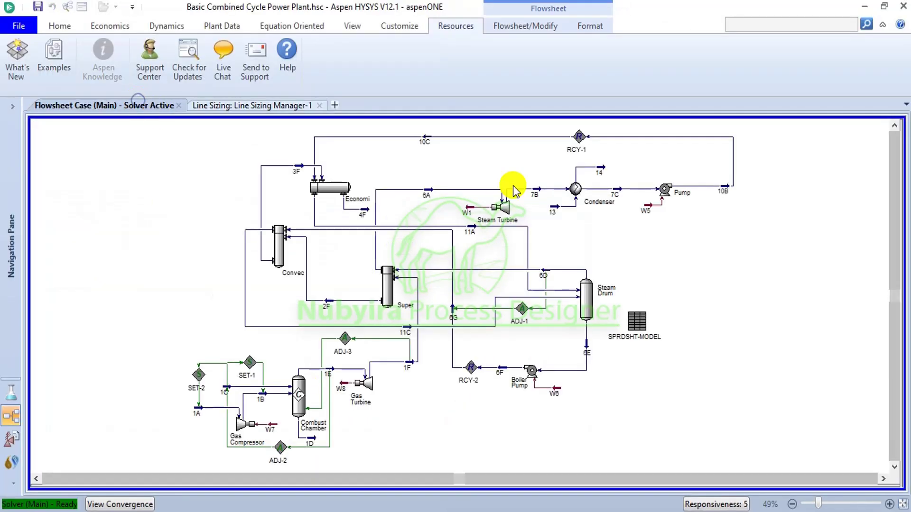
pyautogui.moveTo(536, 194)
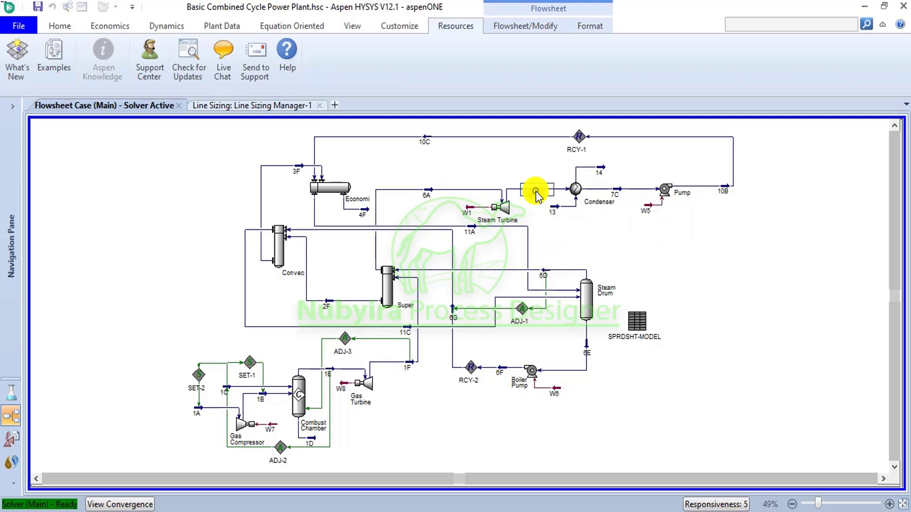
pyautogui.doubleClick(535, 191)
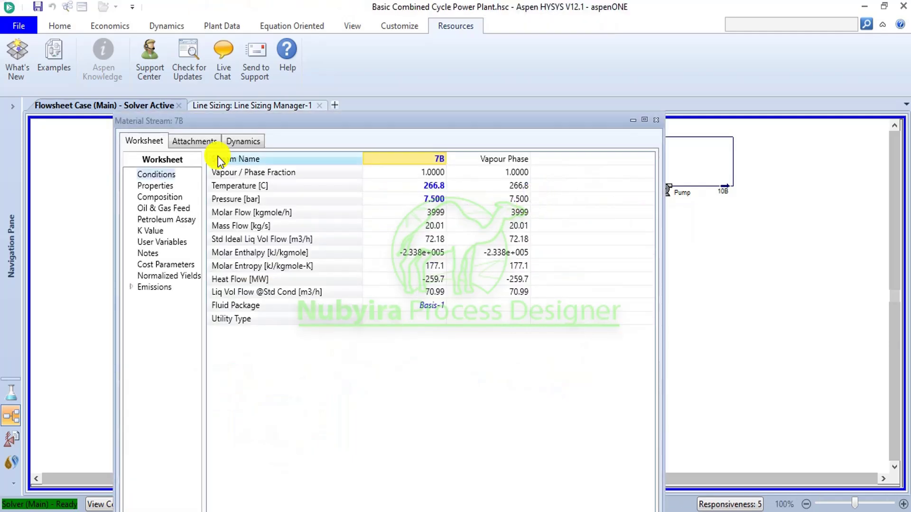
pyautogui.click(162, 189)
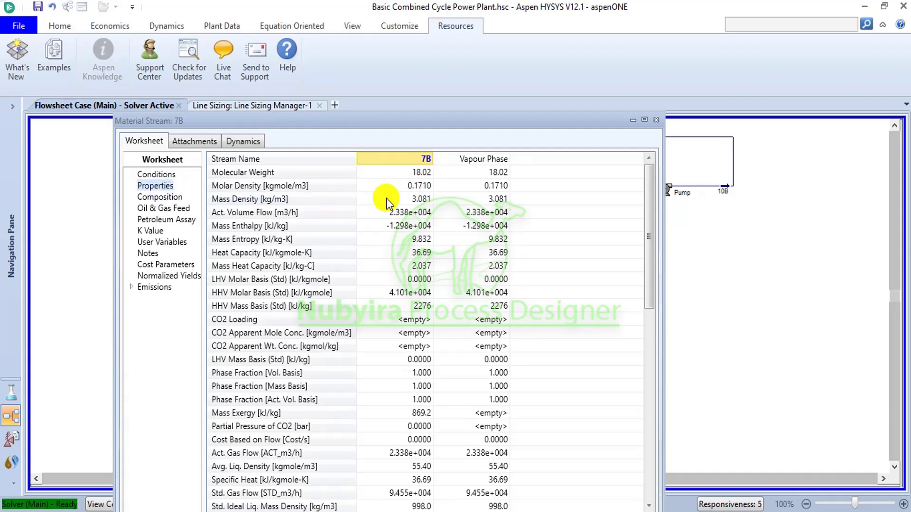
pyautogui.moveTo(420, 195)
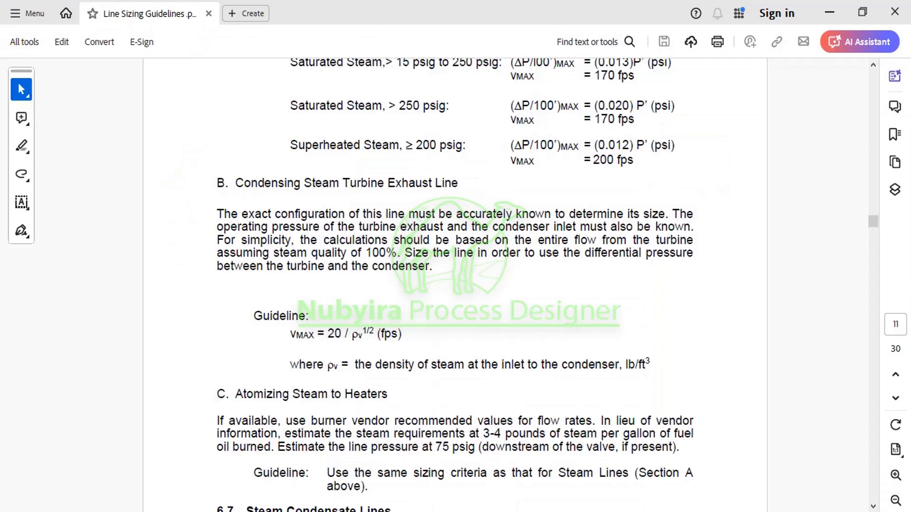
# Step: Return from the guidelines PDF to the Aspen HYSYS flowsheet case with the properties of stream 7B
pyautogui.click(503, 508)
pyautogui.moveTo(589, 510)
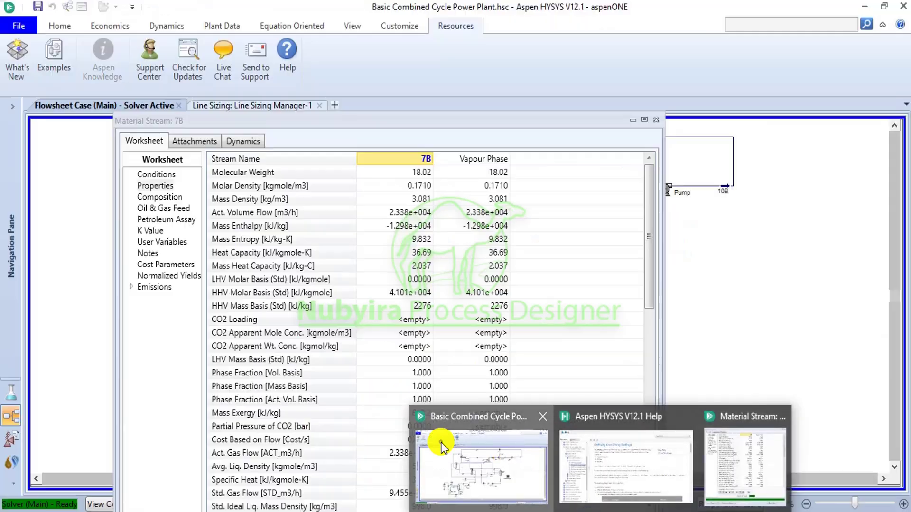
pyautogui.click(440, 441)
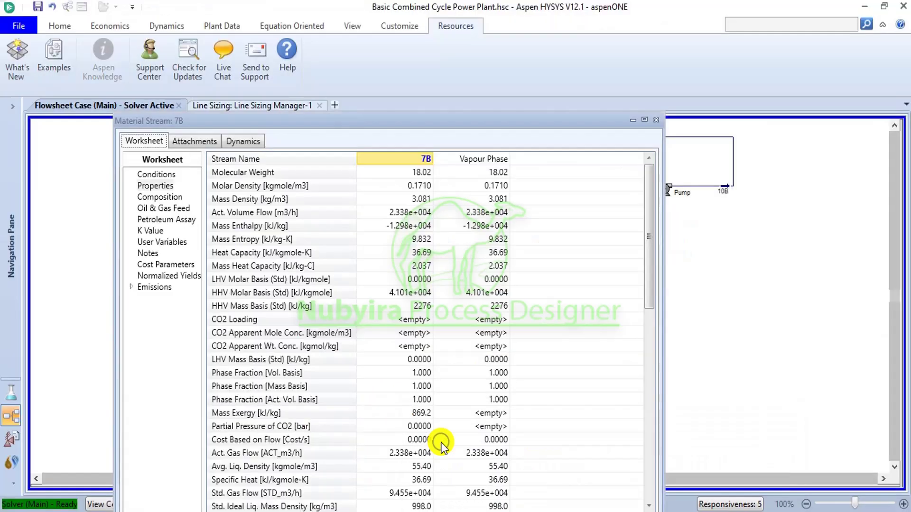
# Step: Close the stream 7B properties and set the maximum velocity of Criteria-3 in the line sizing settings to 45.60792917 ft/s
pyautogui.click(656, 120)
pyautogui.click(220, 108)
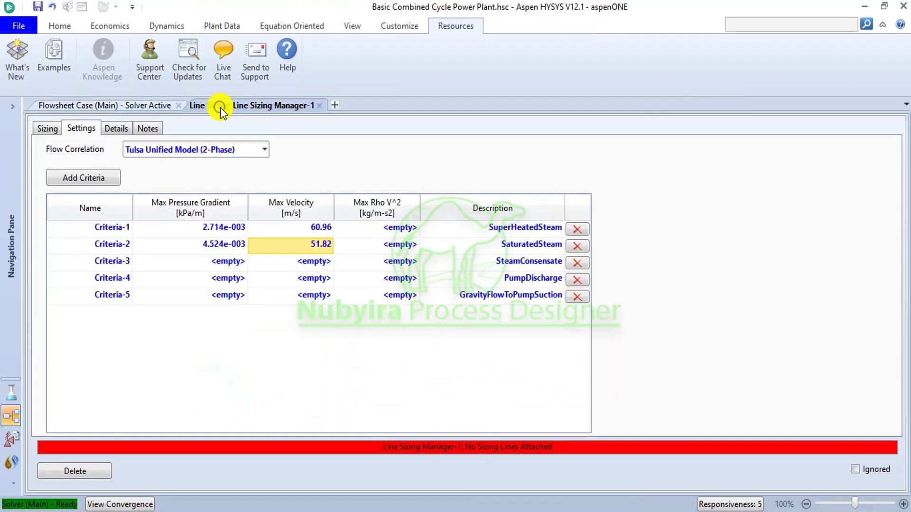
pyautogui.click(307, 263)
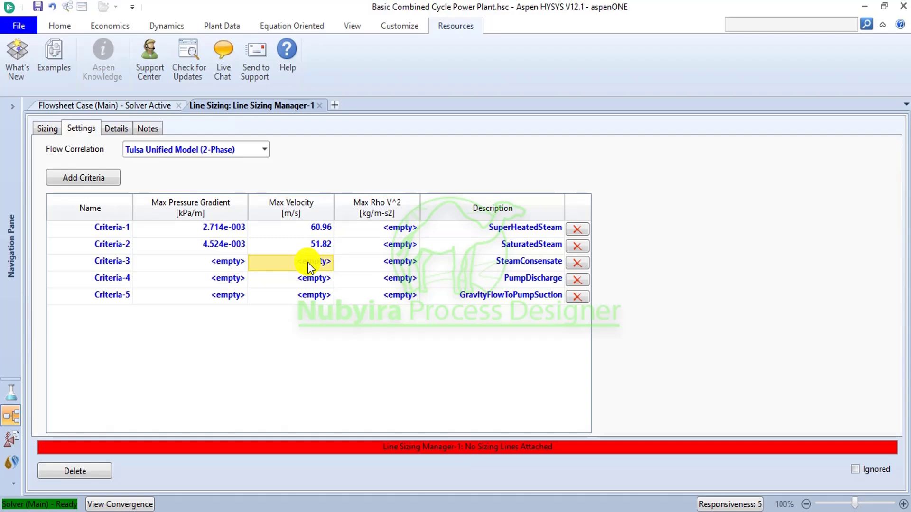
pyautogui.write('45.60792')
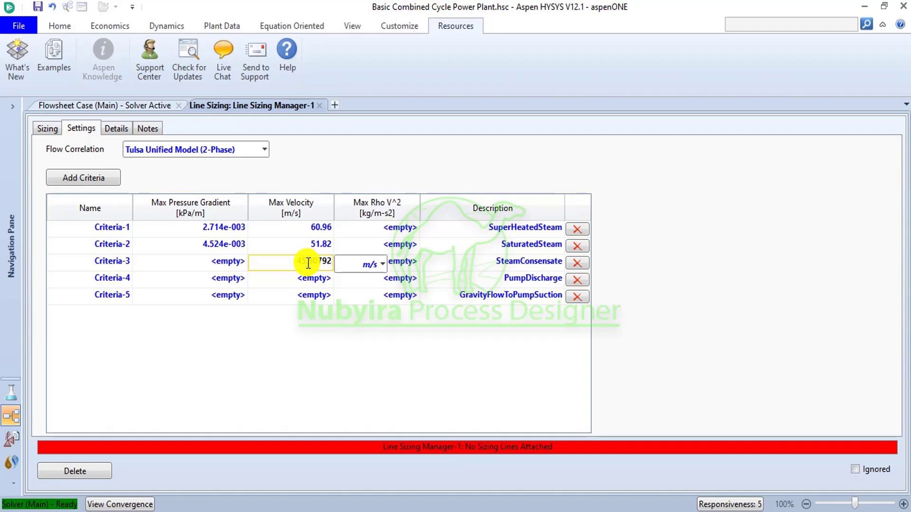
pyautogui.write('917')
pyautogui.click(387, 268)
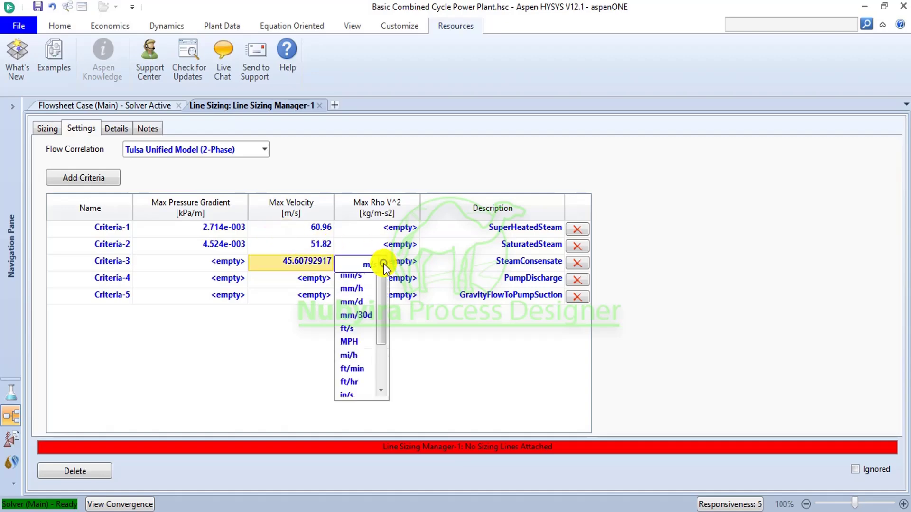
pyautogui.click(360, 430)
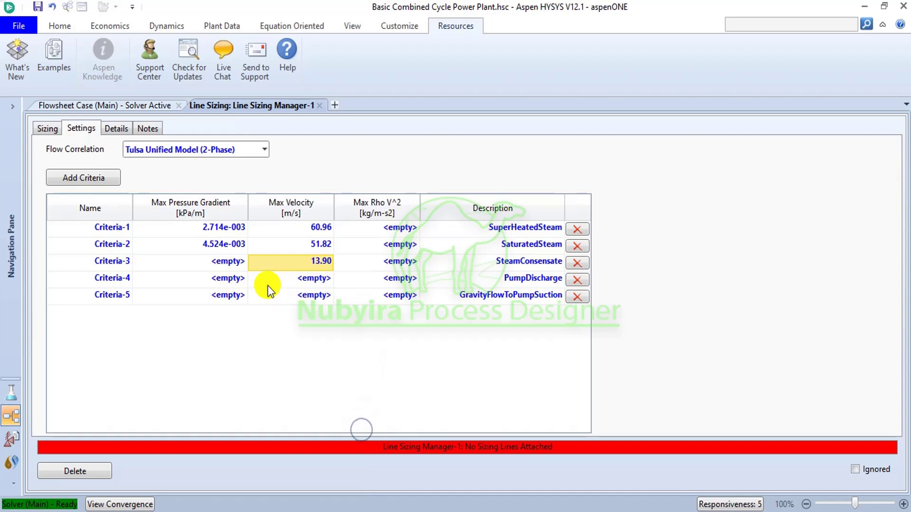
# Step: Switch to the guidelines PDF and check the pressure drop guidelines for saturated steam and turbine exhaust lines
pyautogui.click(224, 260)
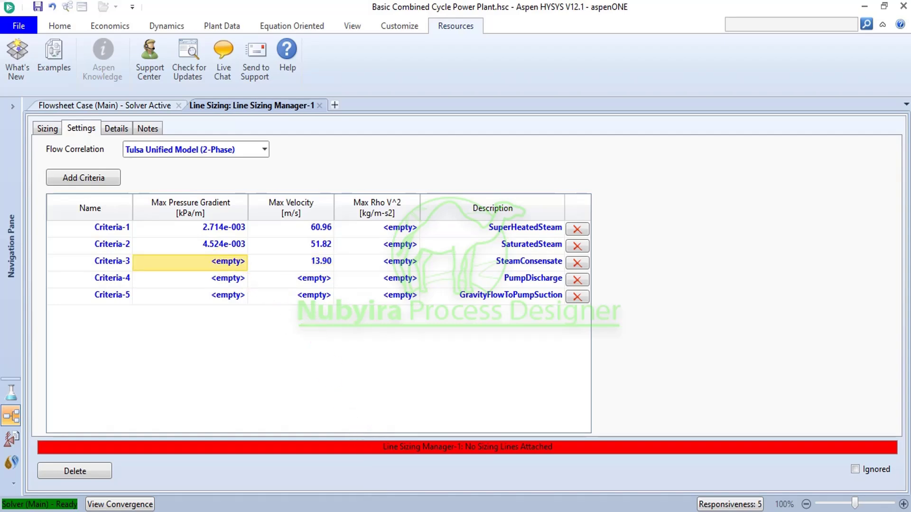
pyautogui.hotkey('alt', 'Tab')
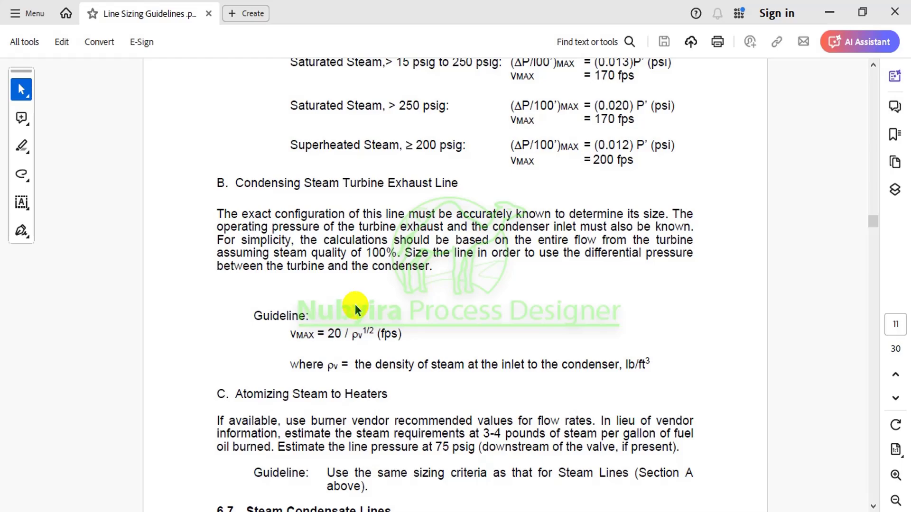
pyautogui.scroll(3, 361, 306)
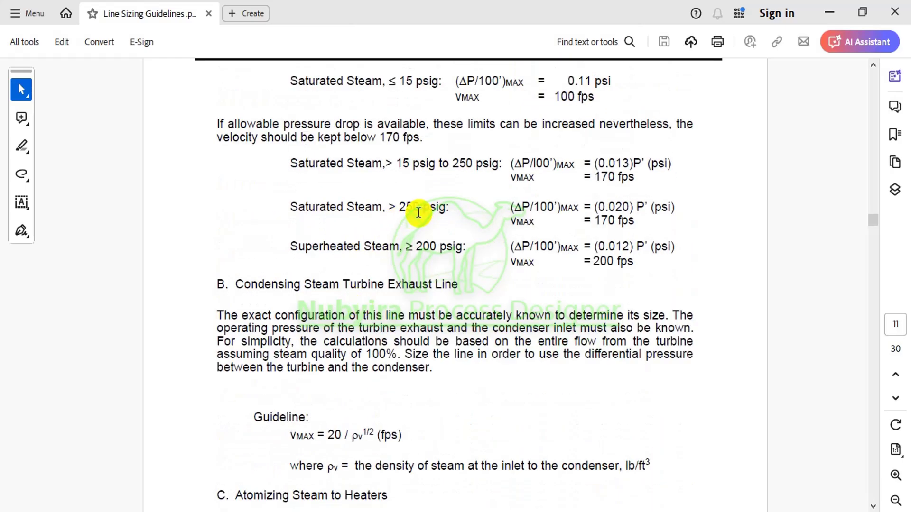
pyautogui.scroll(-3, 418, 212)
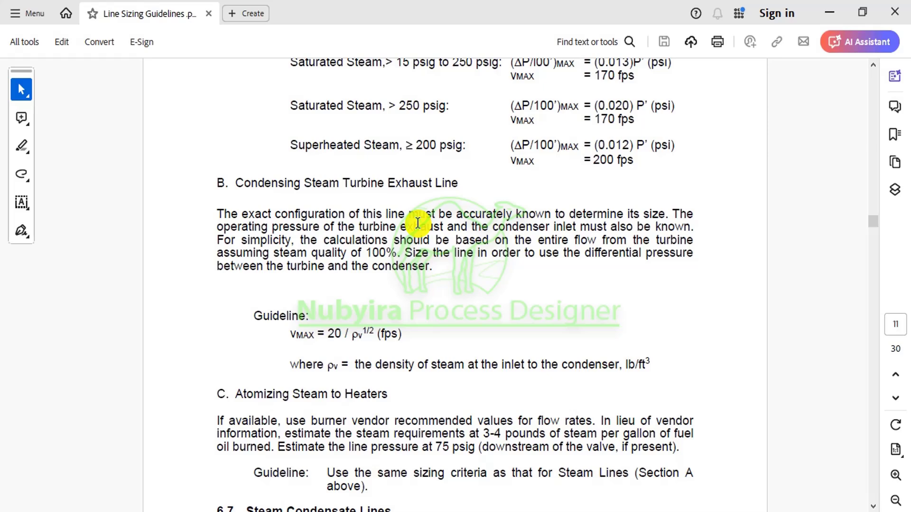
pyautogui.scroll(-1, 417, 222)
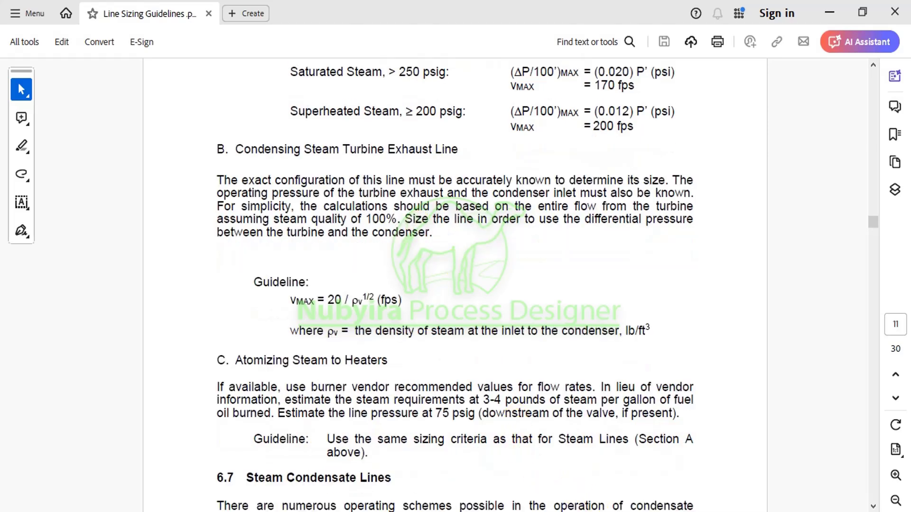
# Step: Return to Aspen HYSYS and copy the maximum pressure gradient of Criteria-2 into Criteria-3
pyautogui.click(586, 479)
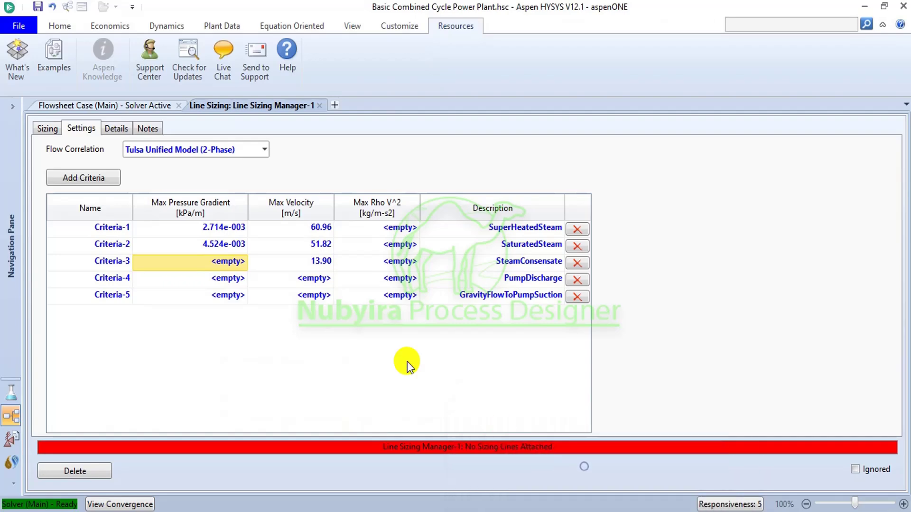
pyautogui.click(232, 228)
pyautogui.rightClick(231, 229)
pyautogui.click(229, 243)
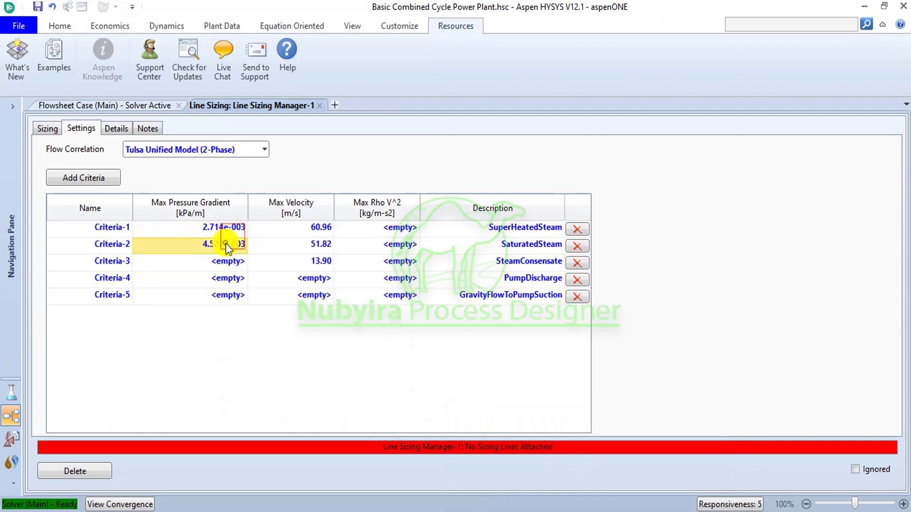
pyautogui.rightClick(226, 244)
pyautogui.click(263, 269)
pyautogui.click(232, 261)
pyautogui.rightClick(233, 263)
pyautogui.click(286, 308)
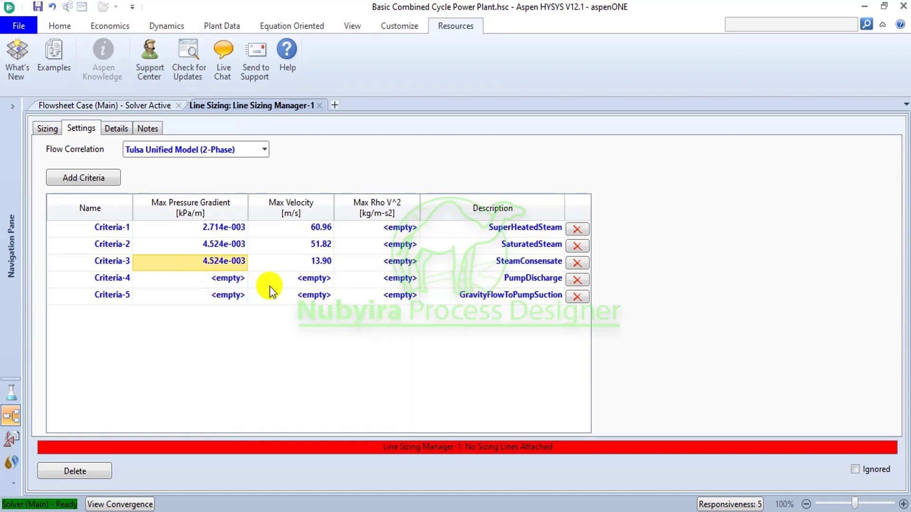
# Step: Switch to the guidelines PDF and find the pressure drop and velocity limits for pump discharge lines in section 6.2
pyautogui.hotkey('alt', 'Tab')
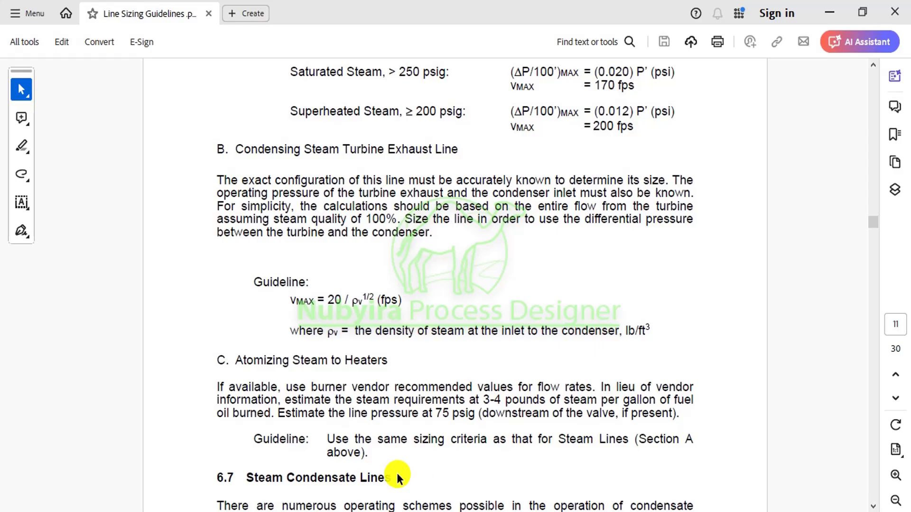
pyautogui.scroll(15, 379, 336)
pyautogui.scroll(10, 379, 336)
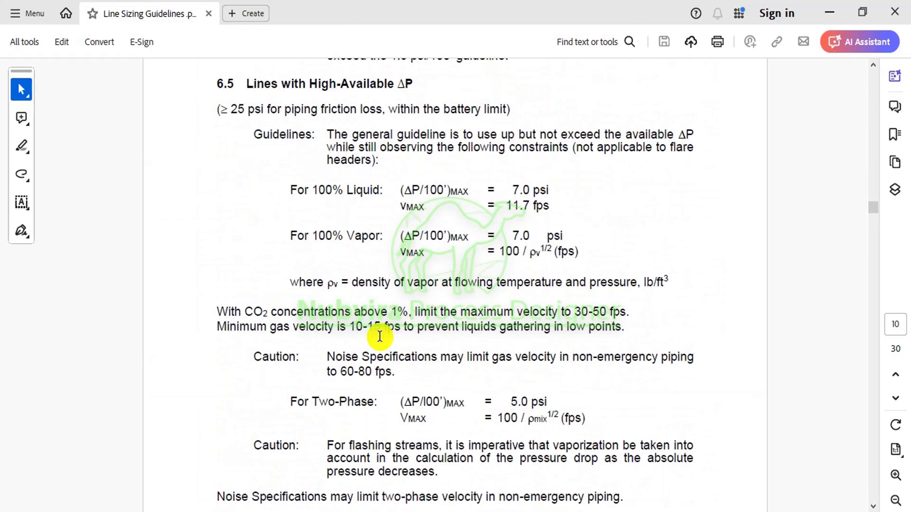
pyautogui.scroll(10, 379, 337)
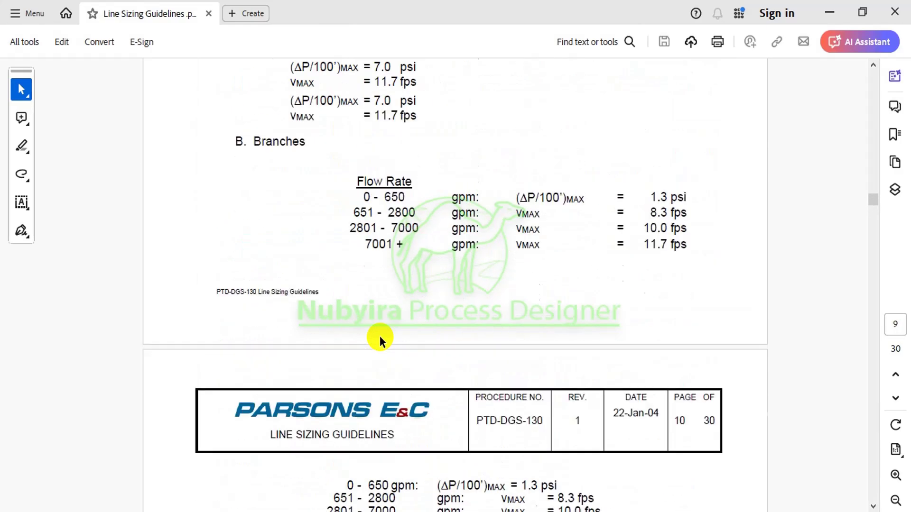
pyautogui.scroll(10, 381, 337)
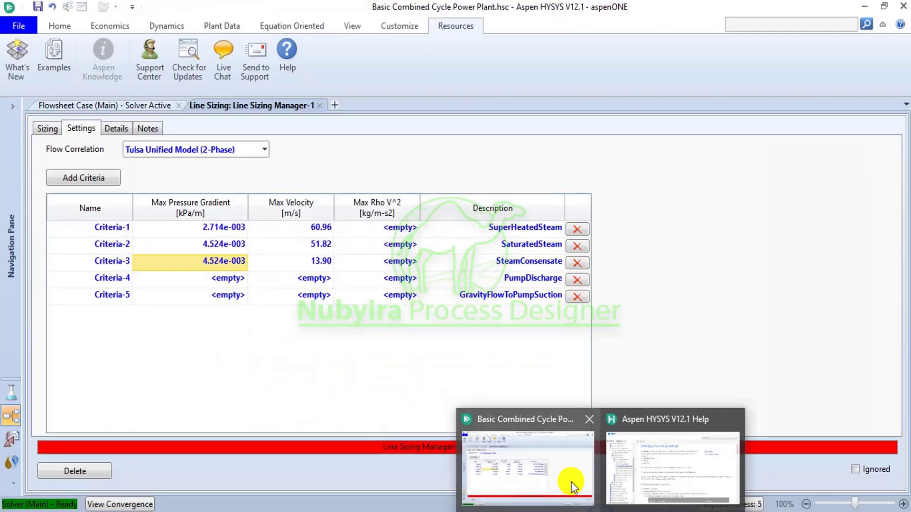
# Step: Return to Aspen HYSYS and set the maximum pressure gradient of Criteria-4 to 0.004 psi/ft
pyautogui.click(569, 481)
pyautogui.click(216, 283)
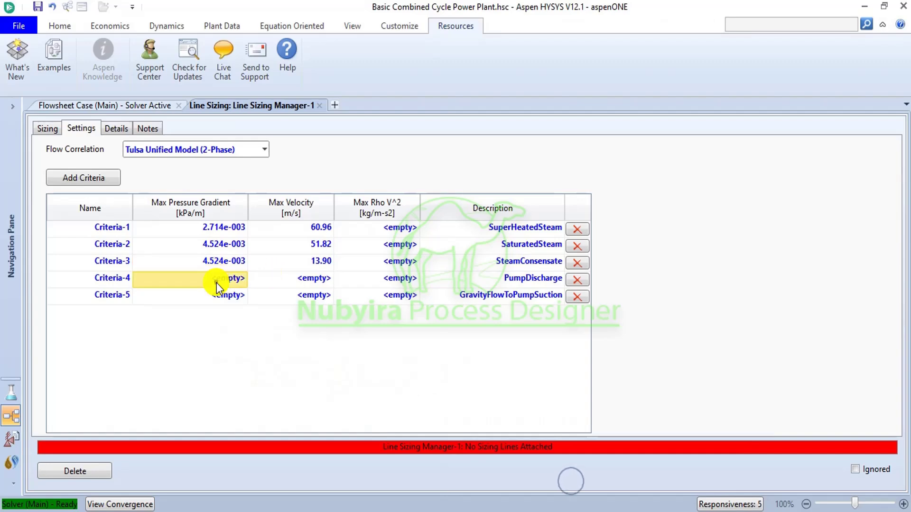
pyautogui.write('0.')
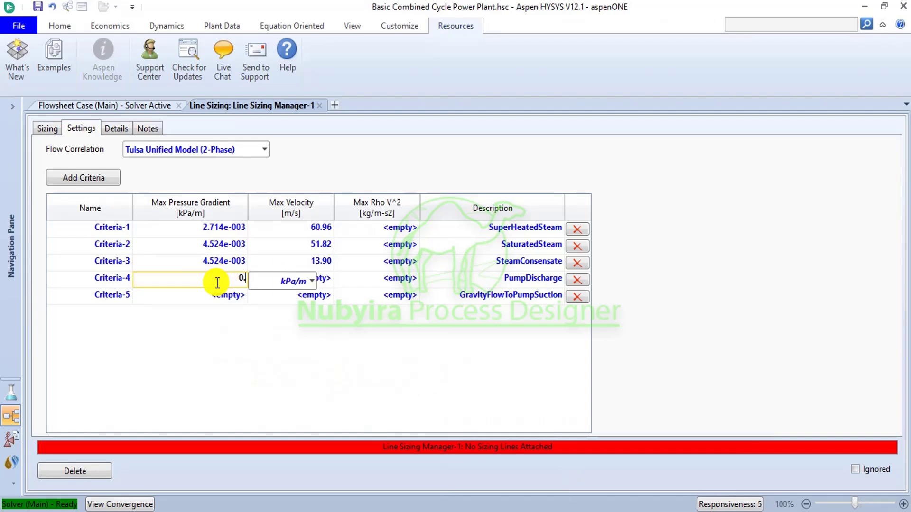
pyautogui.write('0004')
pyautogui.click(311, 281)
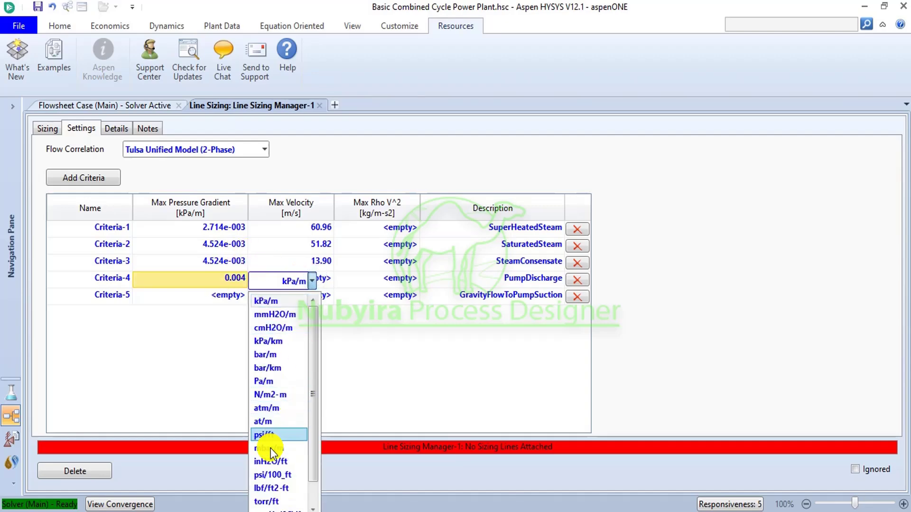
pyautogui.click(277, 436)
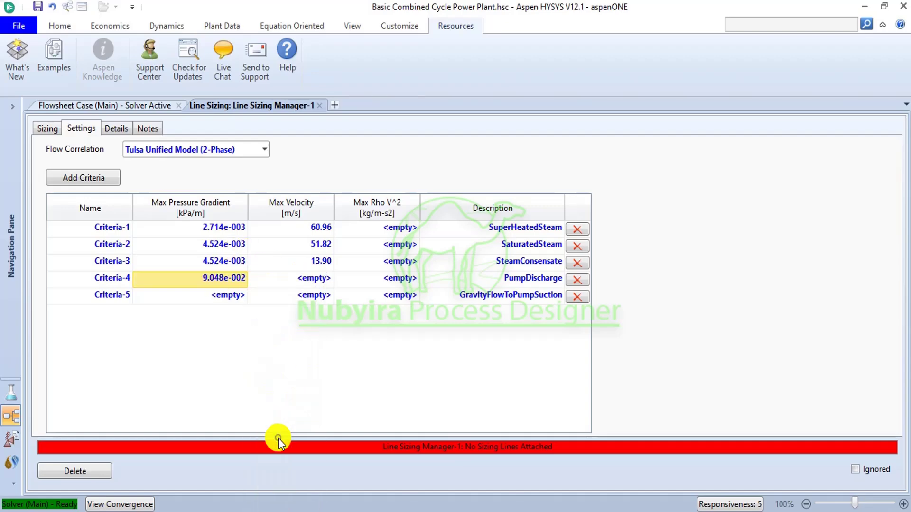
# Step: Set the maximum velocity of Criteria-4 for pump discharge to 11.7 ft/s
pyautogui.click(298, 280)
pyautogui.write('11.7')
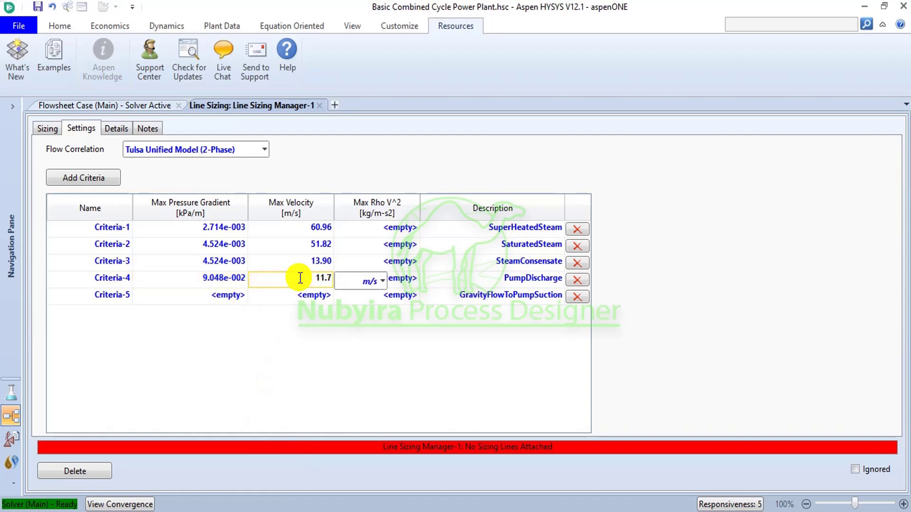
pyautogui.click(382, 278)
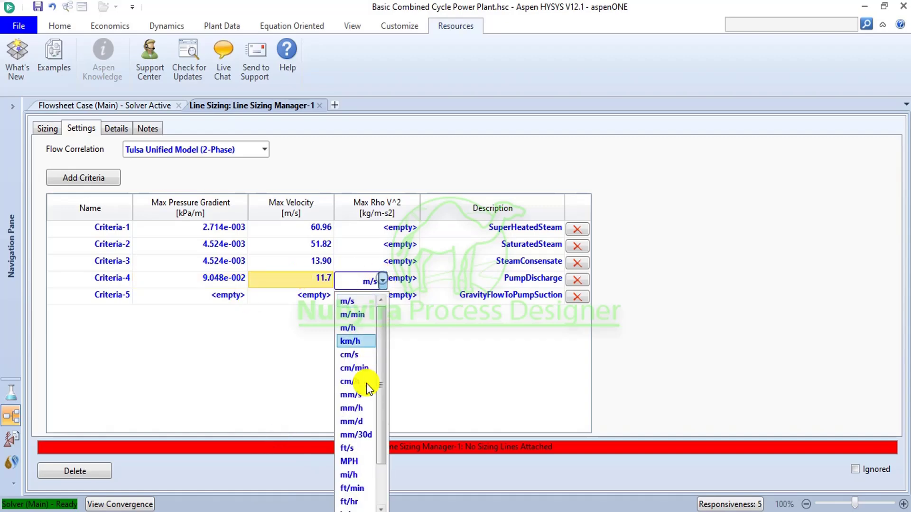
pyautogui.click(355, 443)
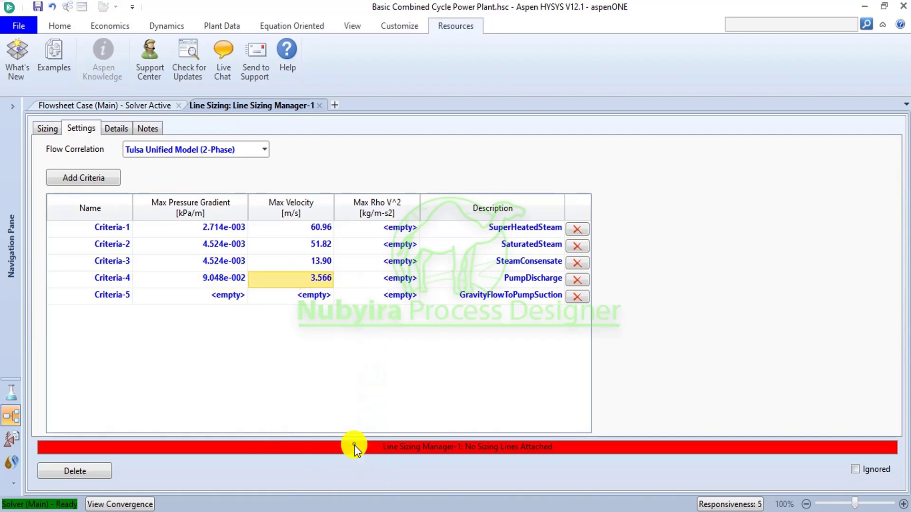
# Step: Switch to the guidelines PDF and read the pressure drop guidelines for gravity flow to pump suction
pyautogui.click(220, 295)
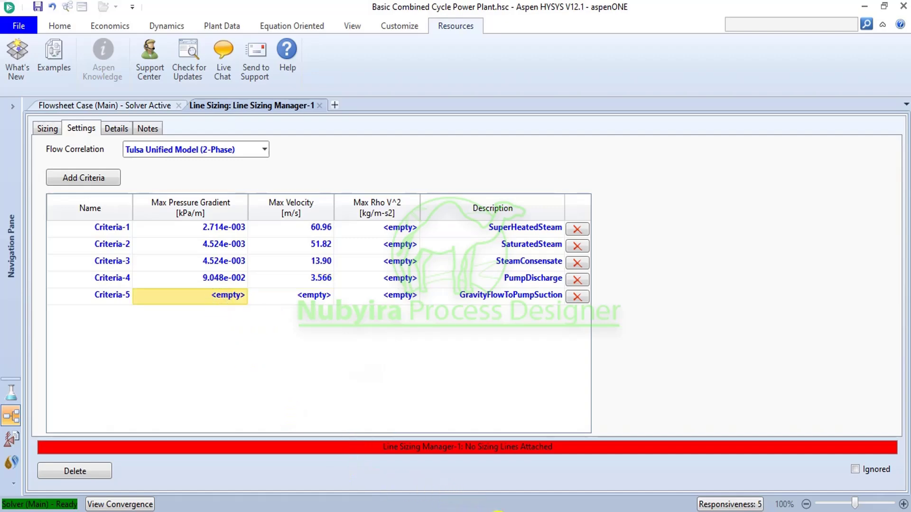
pyautogui.moveTo(497, 510)
pyautogui.click(503, 455)
pyautogui.scroll(3, 406, 349)
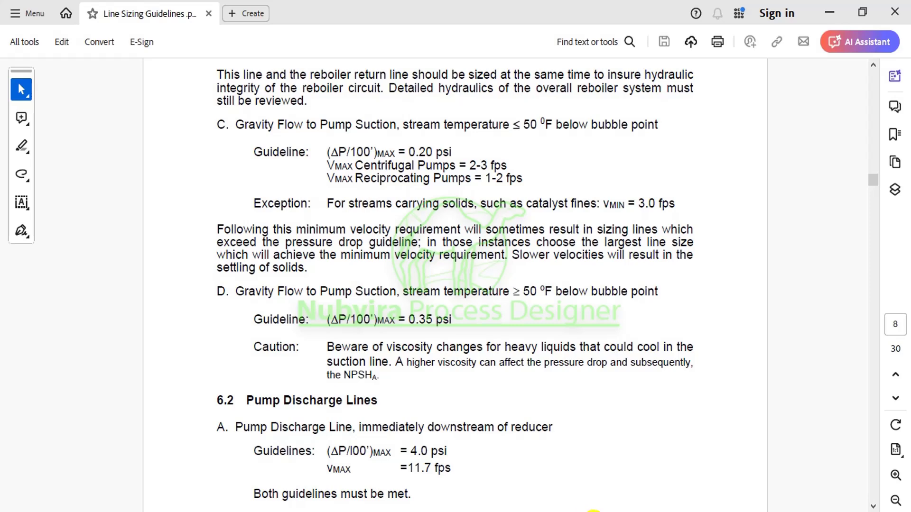
pyautogui.moveTo(593, 510)
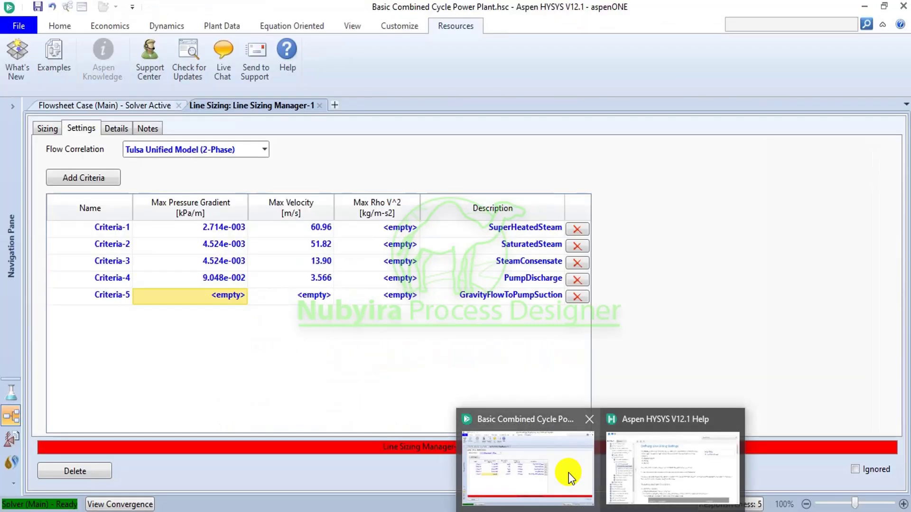
# Step: Return to Aspen HYSYS and set the maximum pressure gradient of Criteria-5 to 0.0035 psi/ft
pyautogui.click(568, 472)
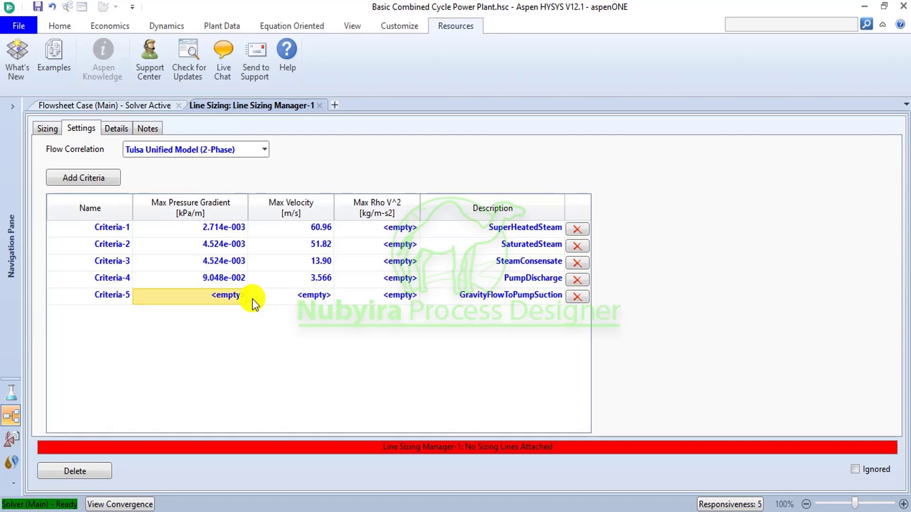
pyautogui.click(224, 295)
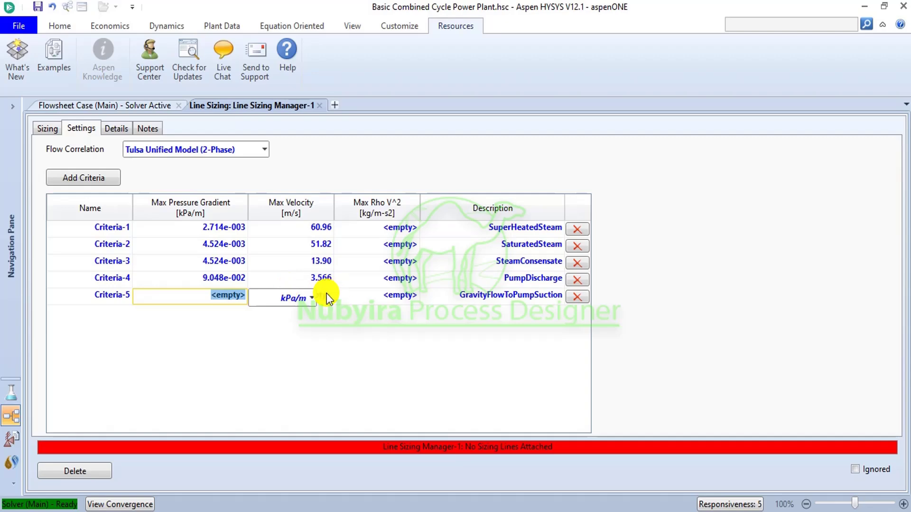
pyautogui.click(324, 294)
pyautogui.click(231, 296)
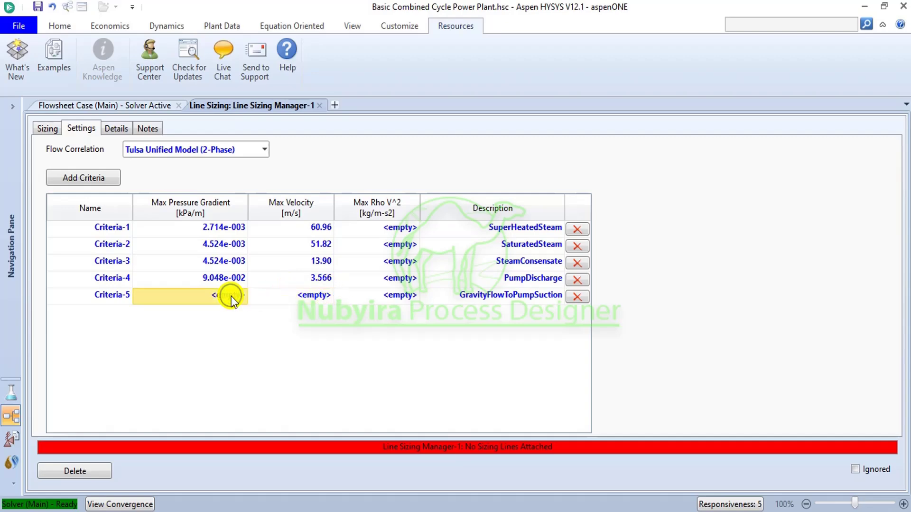
pyautogui.write('0.0035')
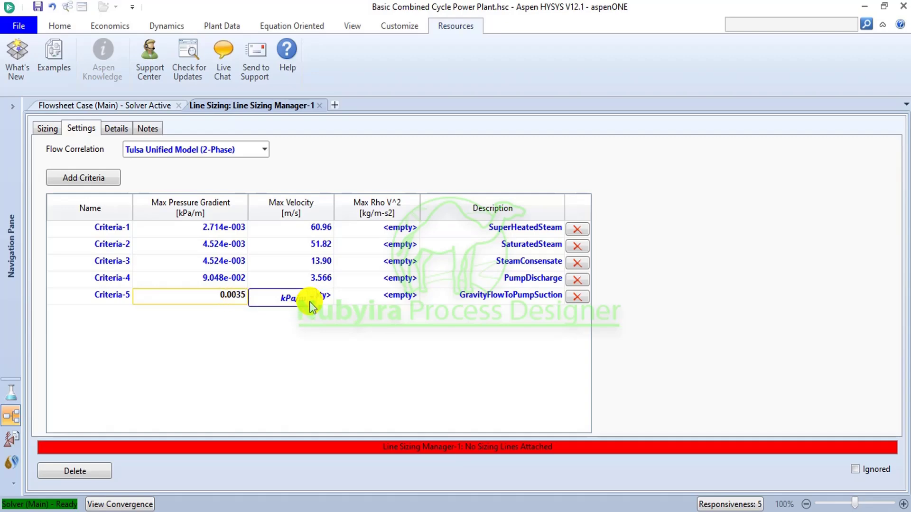
pyautogui.click(311, 299)
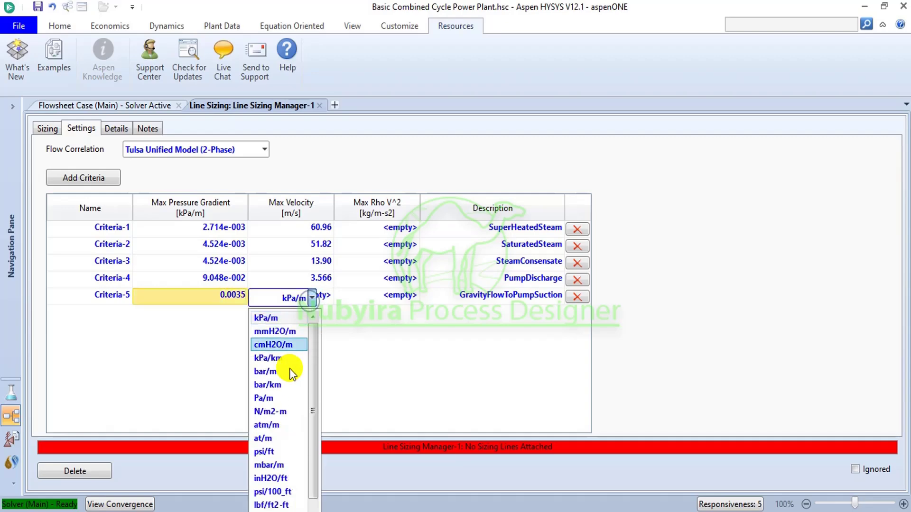
pyautogui.click(269, 453)
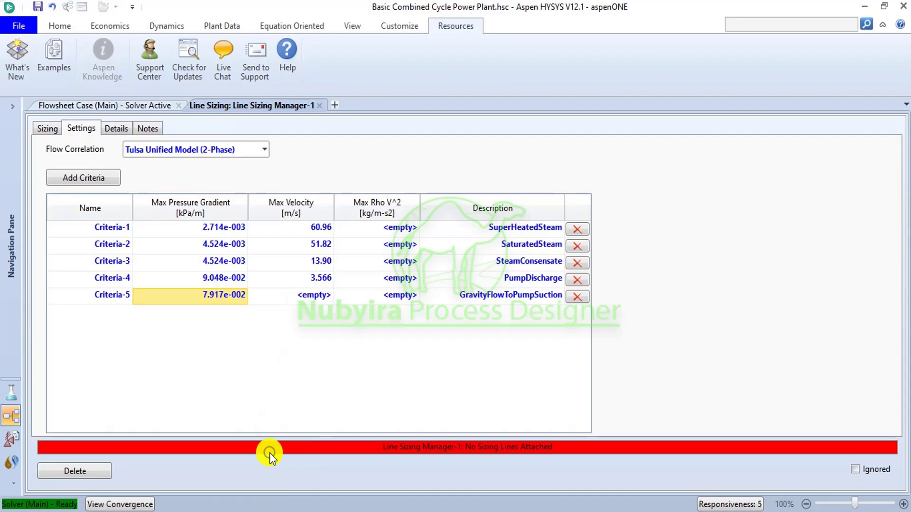
# Step: Recheck the pump discharge limits in the guidelines PDF and set the maximum pressure gradient of Criteria-4 in Aspen HYSYS to 0.04 psi/ft
pyautogui.click(474, 496)
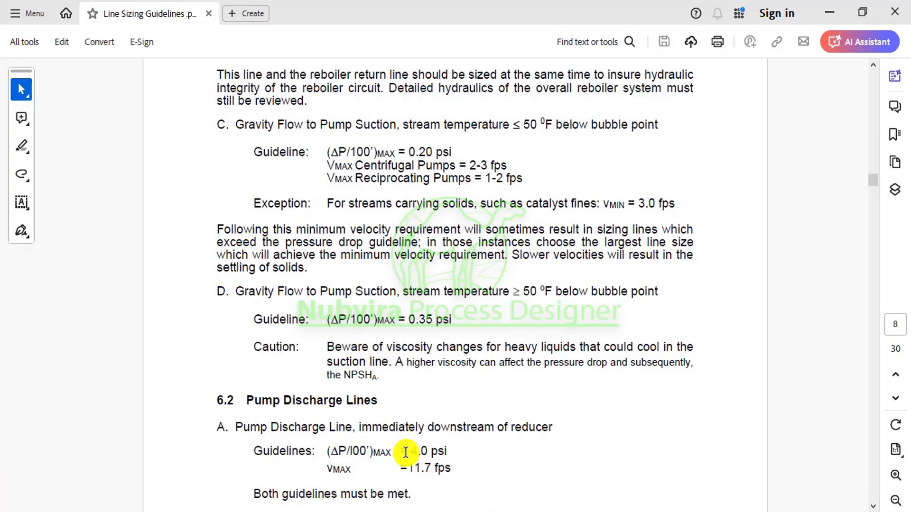
pyautogui.moveTo(588, 511)
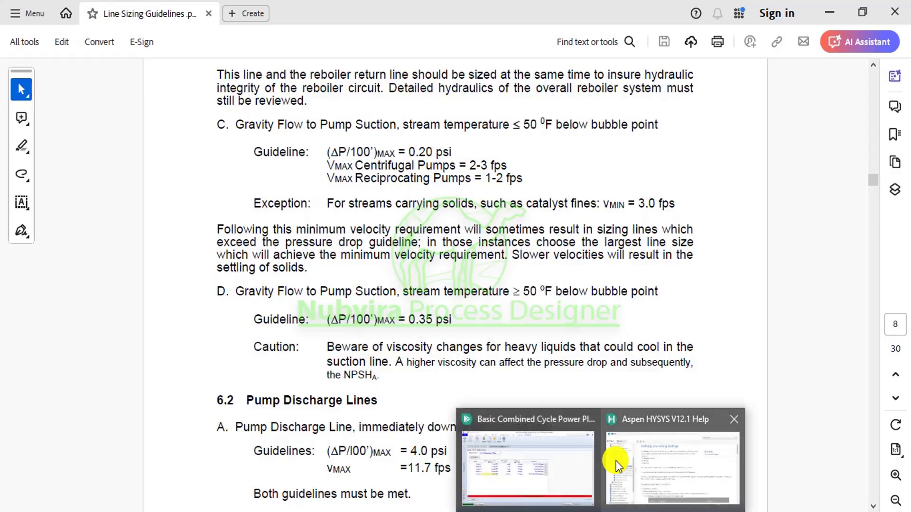
pyautogui.click(570, 459)
pyautogui.click(224, 267)
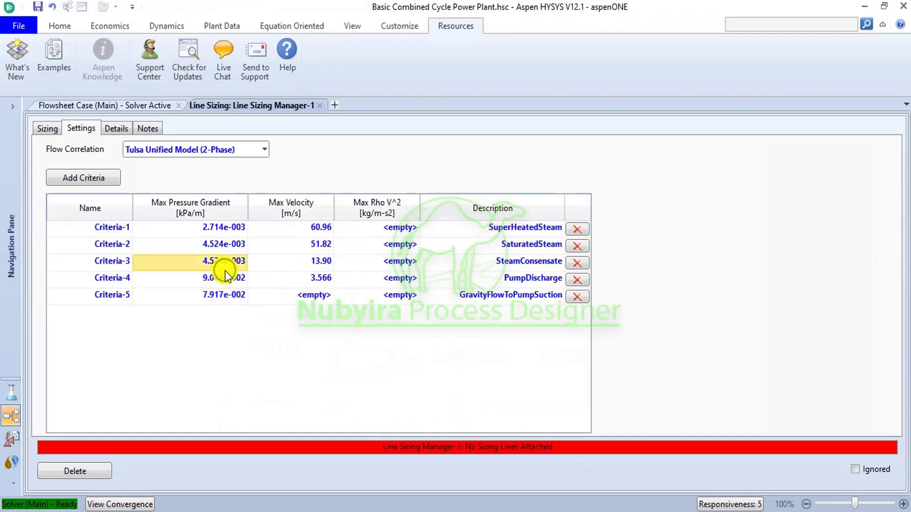
pyautogui.click(226, 276)
pyautogui.write('0.0')
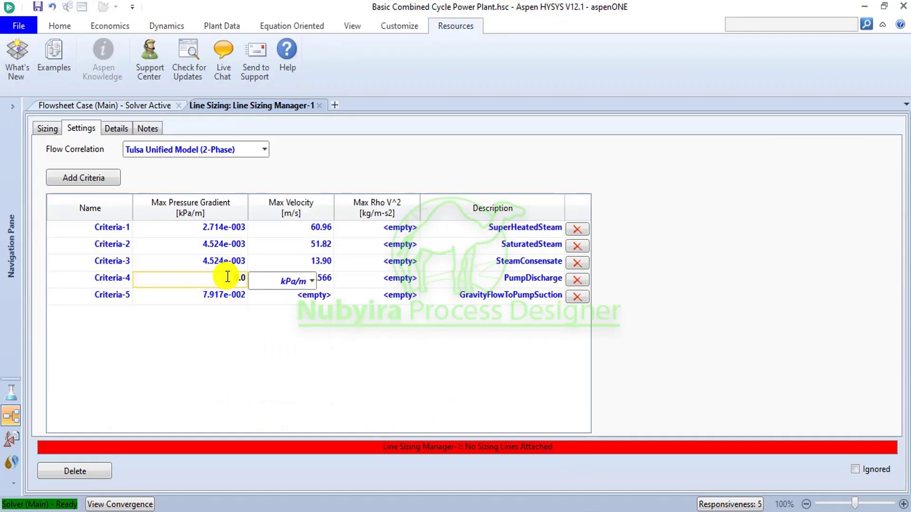
pyautogui.write('4')
pyautogui.click(312, 280)
pyautogui.click(276, 434)
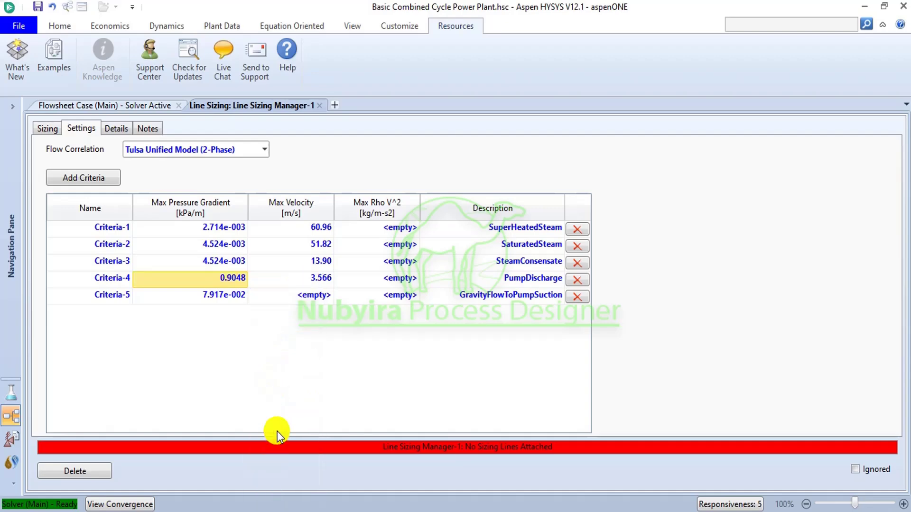
# Step: Re-enter the maximum pressure gradient of Criteria-5 for gravity flow to pump suction as 0.0035 psi/ft
pyautogui.click(231, 294)
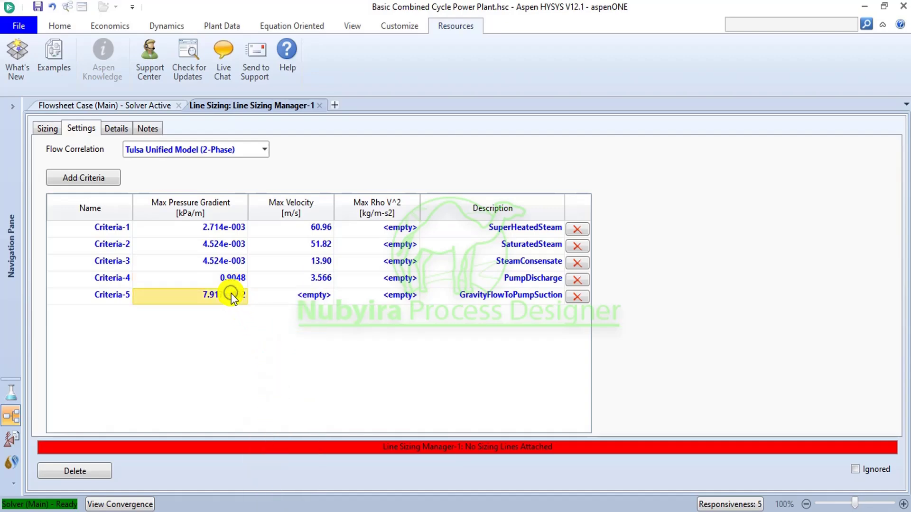
pyautogui.write('0.0')
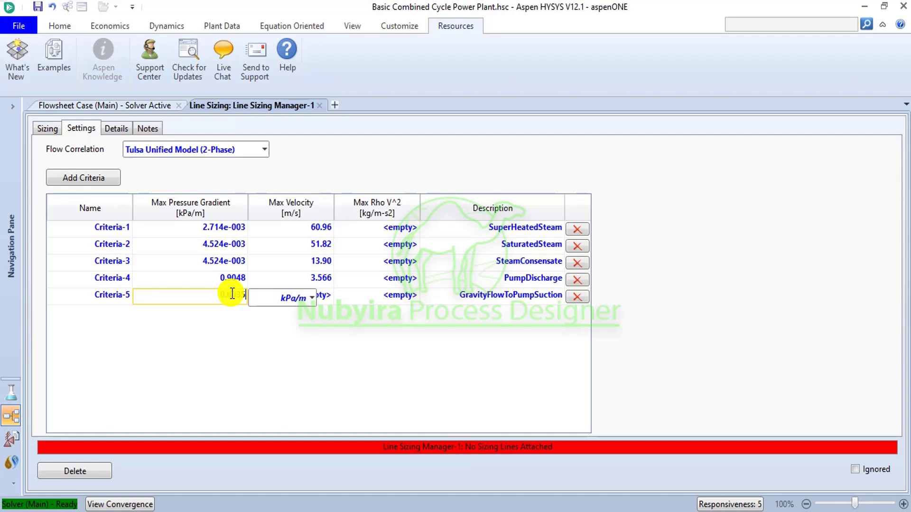
pyautogui.write('035')
pyautogui.click(311, 297)
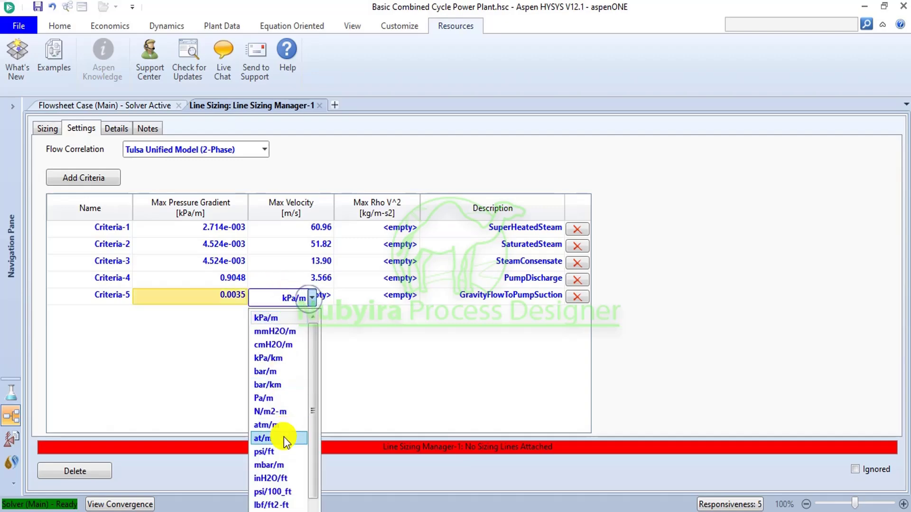
pyautogui.click(276, 451)
# Step: Set the maximum velocity of Criteria-5 for gravity flow to pump suction to 2.5 ft/s
pyautogui.click(324, 294)
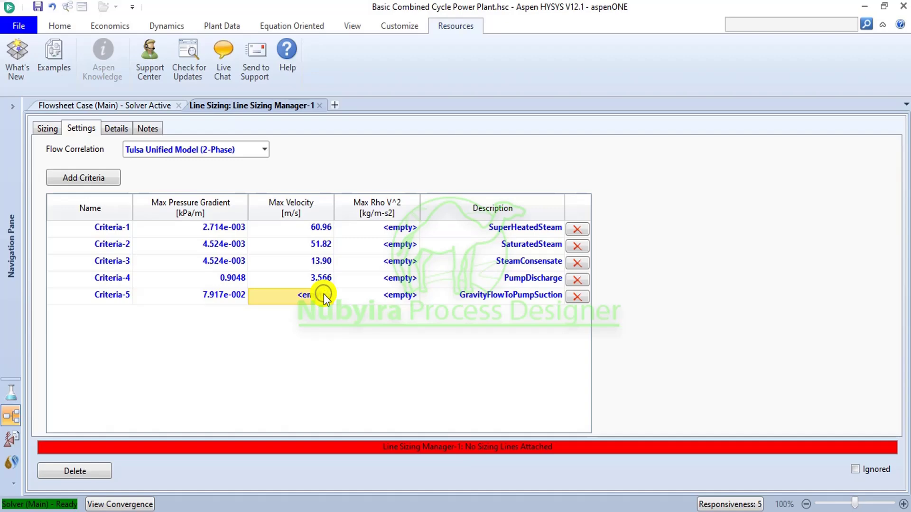
pyautogui.click(324, 294)
pyautogui.write('2.5')
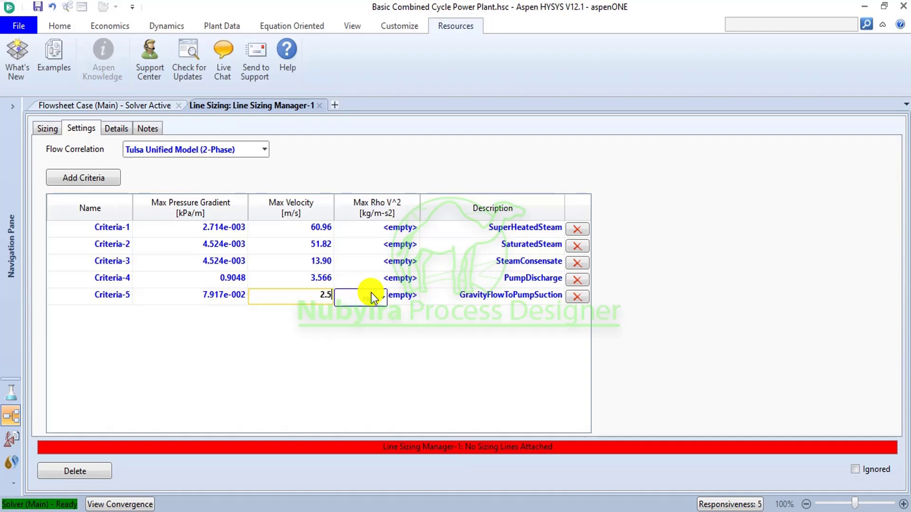
pyautogui.click(380, 298)
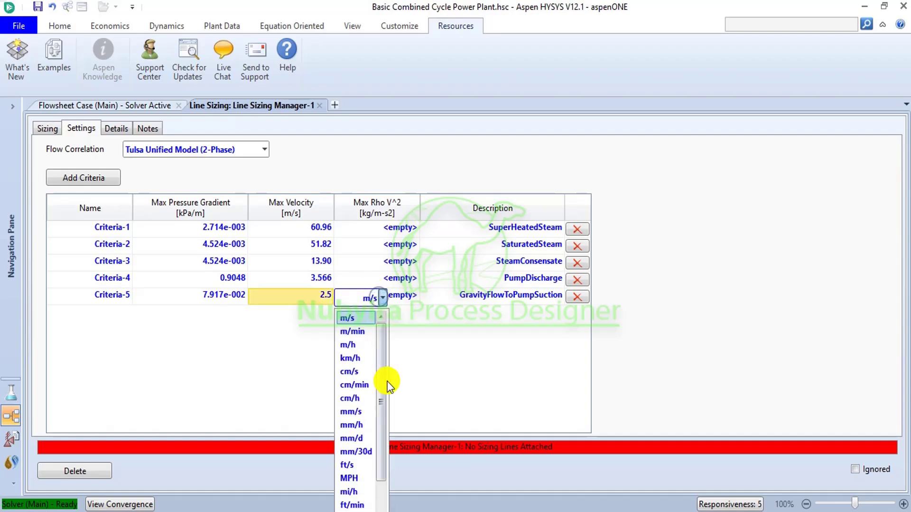
pyautogui.click(365, 467)
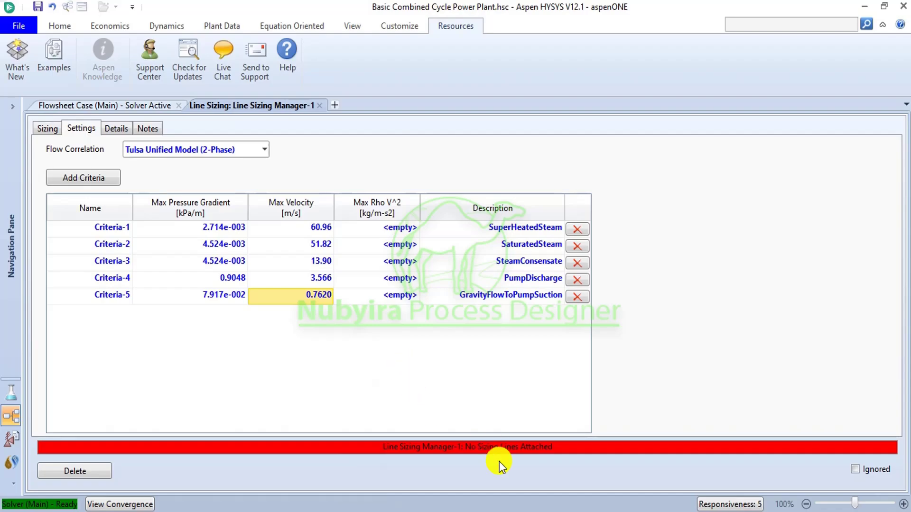
# Step: Compare the entered pump suction and discharge criteria with the guidelines PDF and return to Aspen HYSYS
pyautogui.click(506, 511)
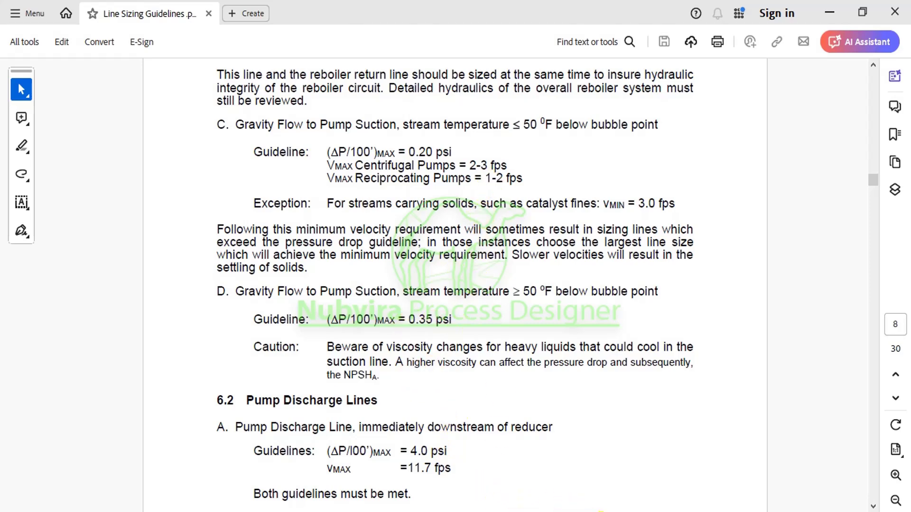
pyautogui.moveTo(600, 501)
pyautogui.click(550, 458)
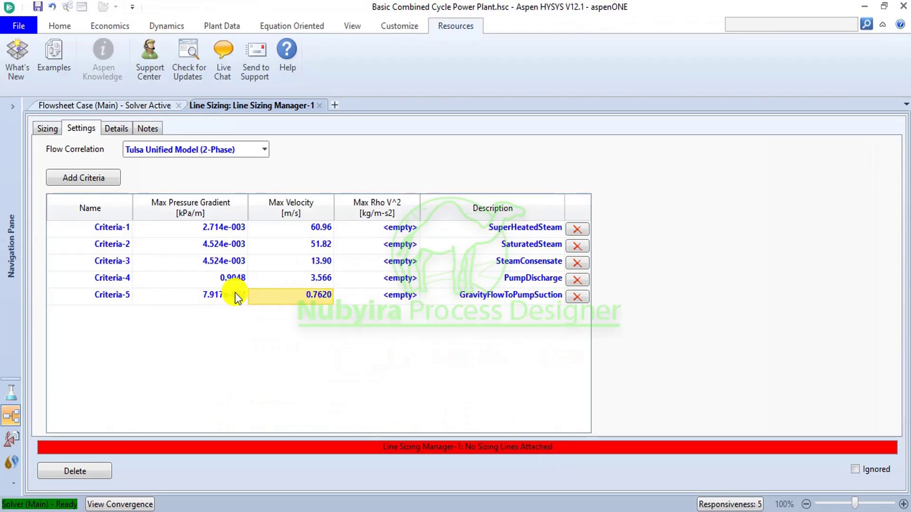
pyautogui.click(488, 508)
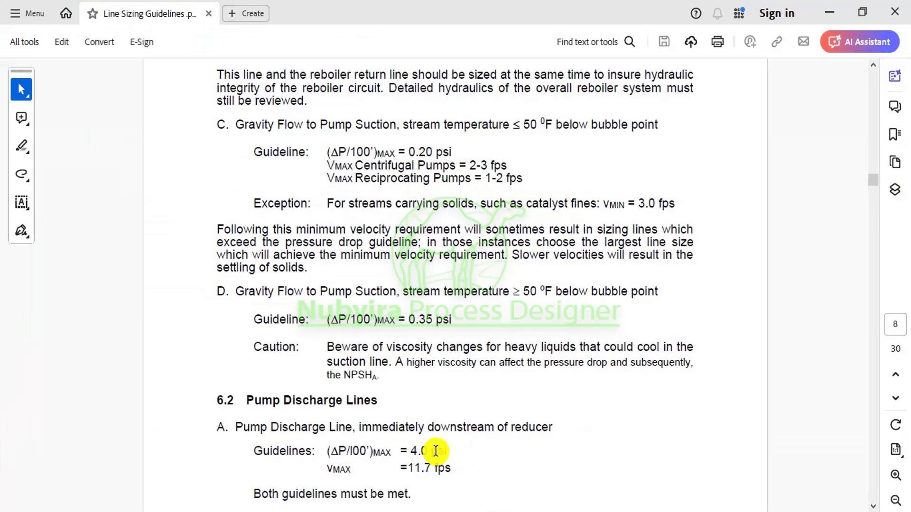
pyautogui.moveTo(601, 510)
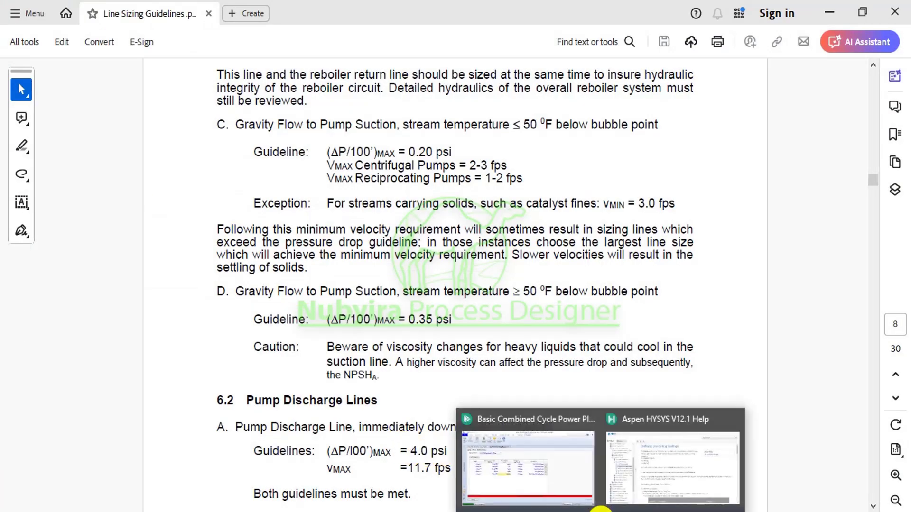
pyautogui.click(565, 462)
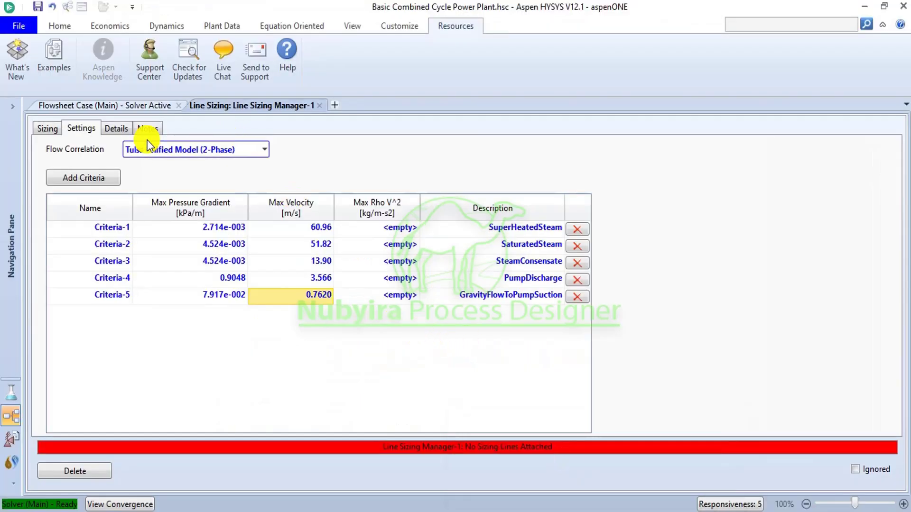
# Step: Start appending lines to the line sizing manager and select streams 7C, 10B and 11A
pyautogui.click(48, 129)
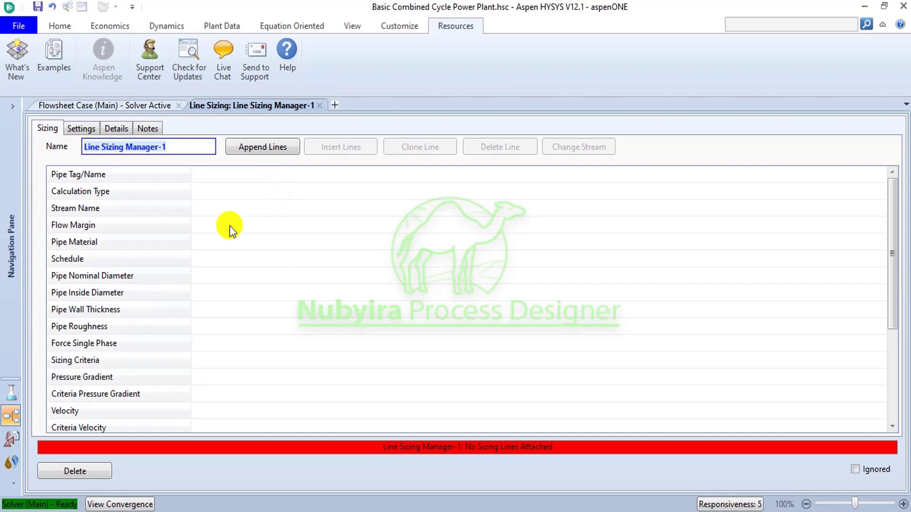
pyautogui.click(268, 147)
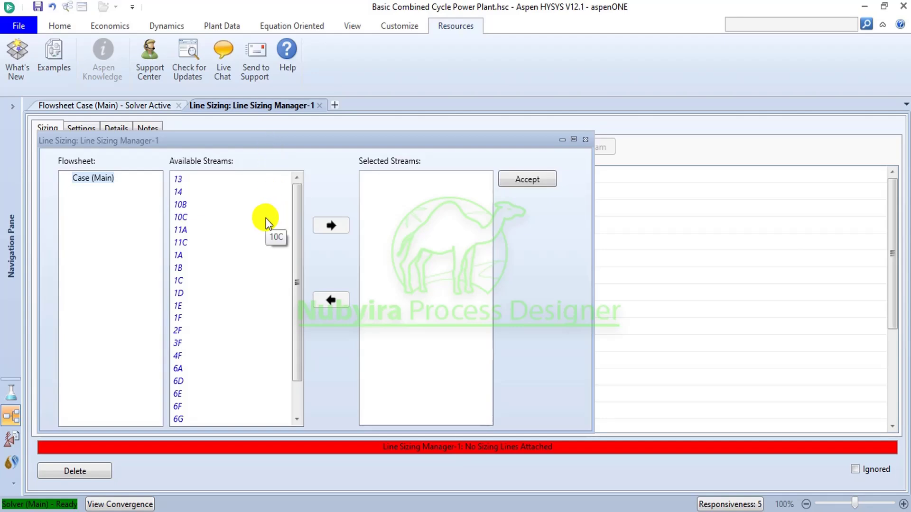
pyautogui.scroll(-1, 210, 321)
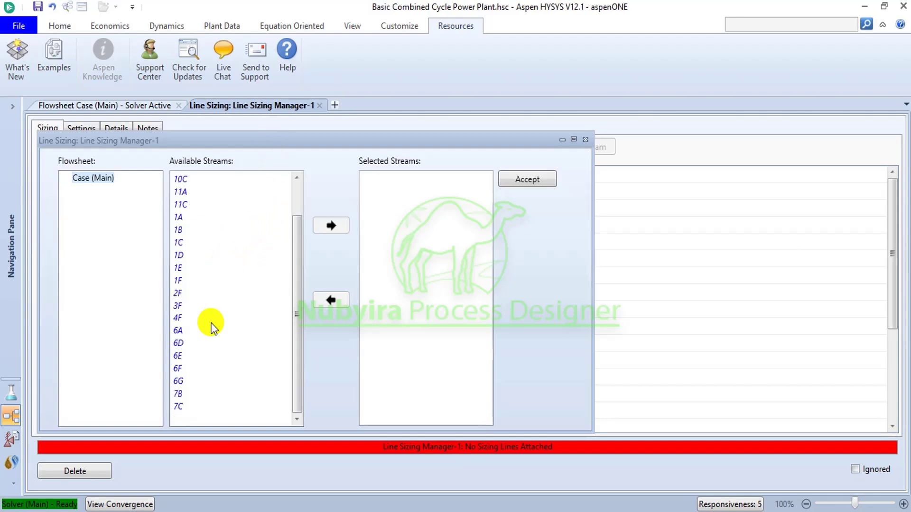
pyautogui.click(182, 406)
pyautogui.click(335, 230)
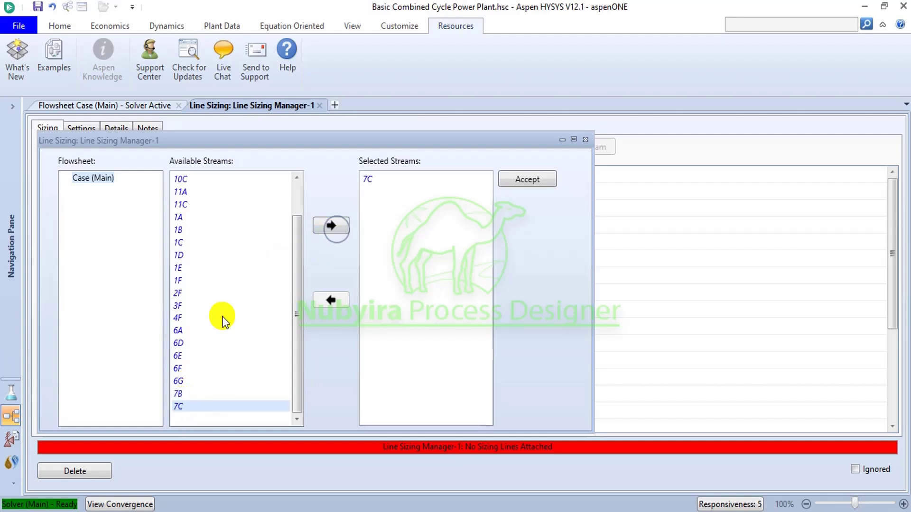
pyautogui.scroll(1, 186, 256)
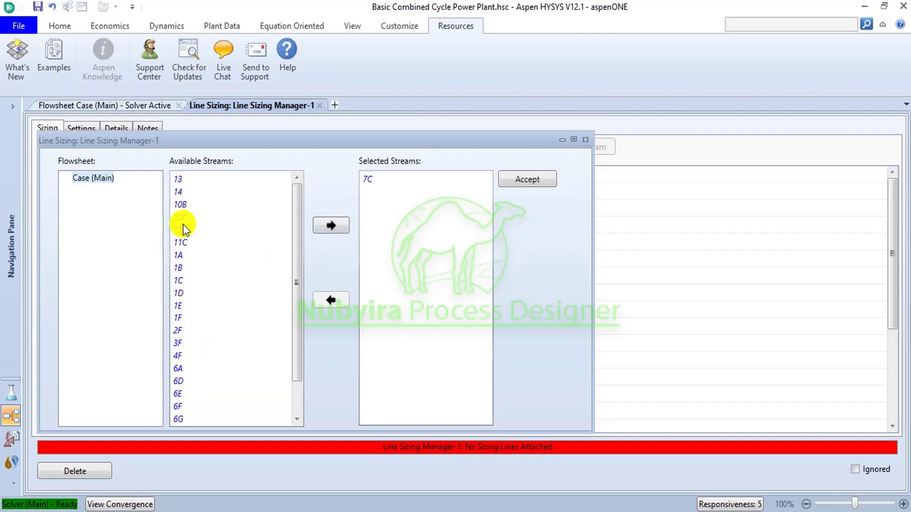
pyautogui.click(181, 206)
pyautogui.click(340, 227)
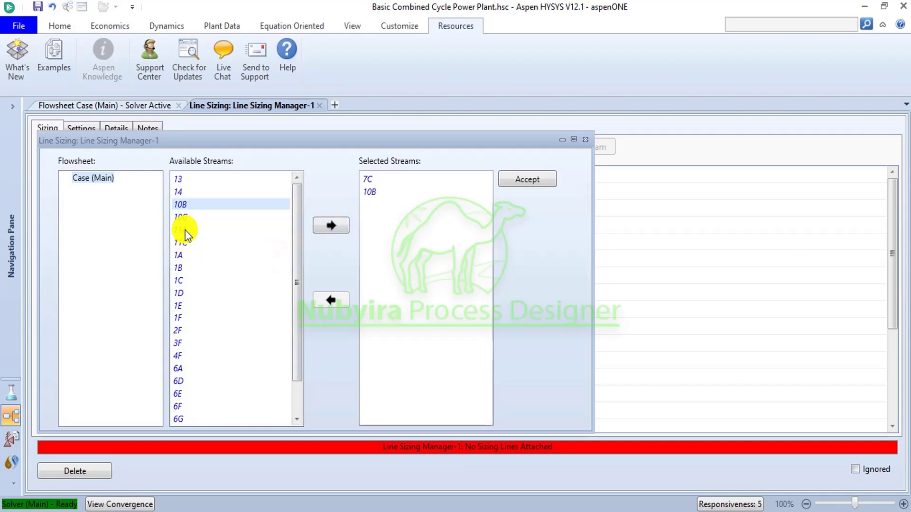
pyautogui.click(187, 231)
pyautogui.click(325, 223)
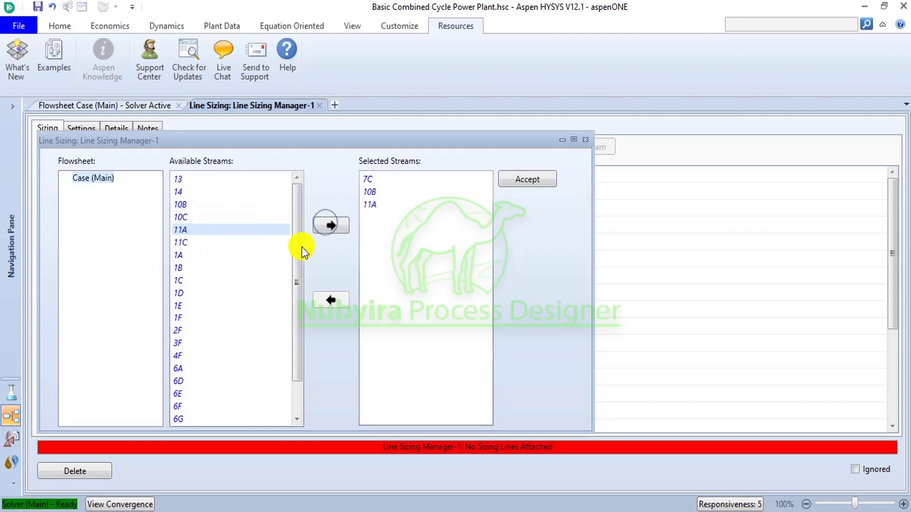
# Step: Add streams 6E, 6F and 11C to the streams selected for line sizing
pyautogui.scroll(-1, 218, 333)
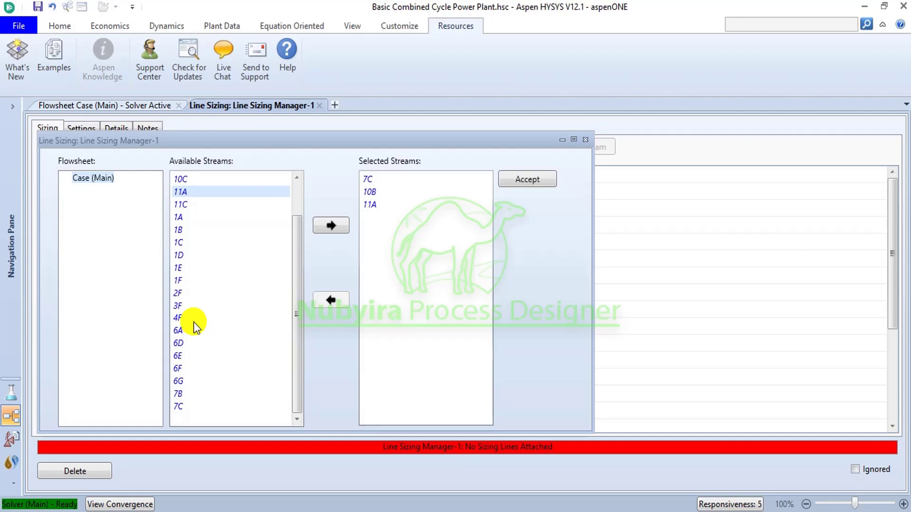
pyautogui.click(184, 355)
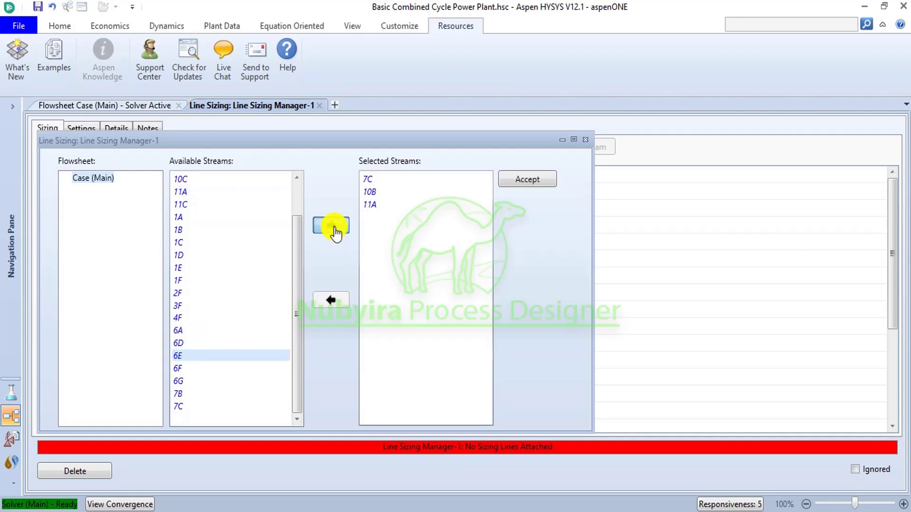
pyautogui.click(331, 226)
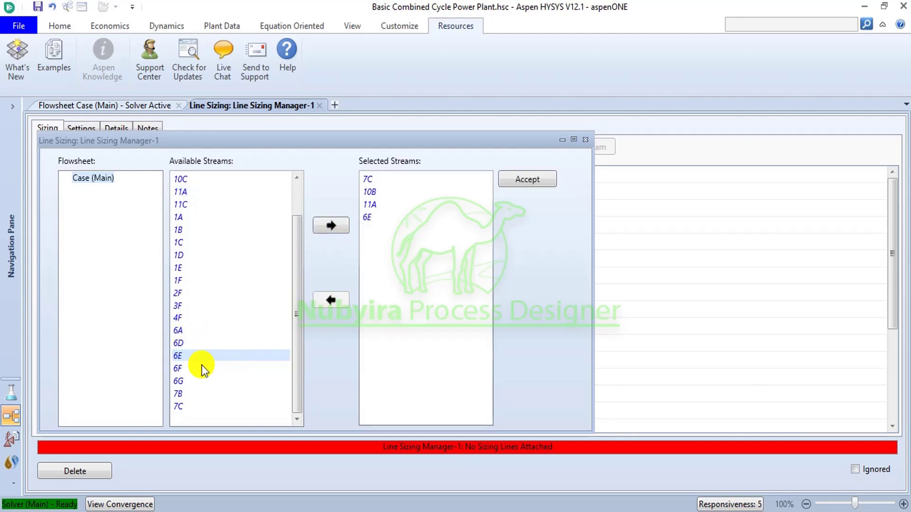
pyautogui.click(182, 368)
pyautogui.click(331, 225)
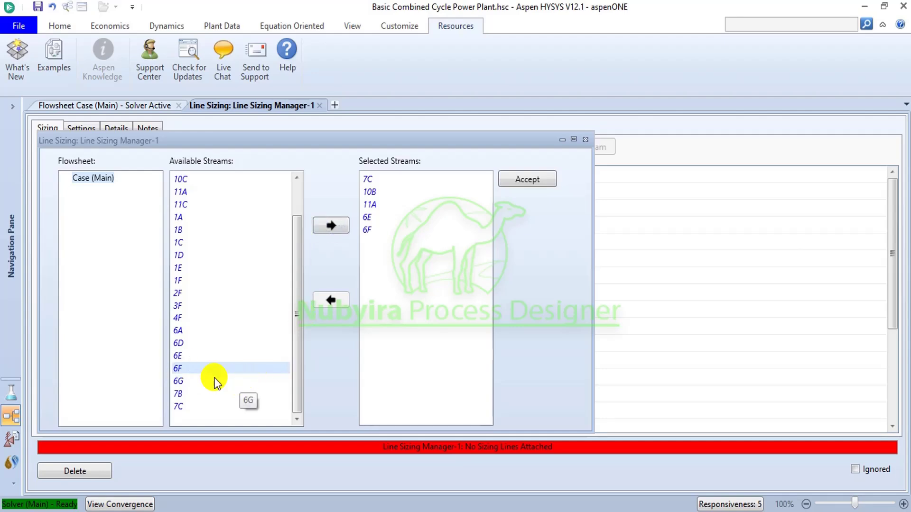
pyautogui.scroll(1, 190, 265)
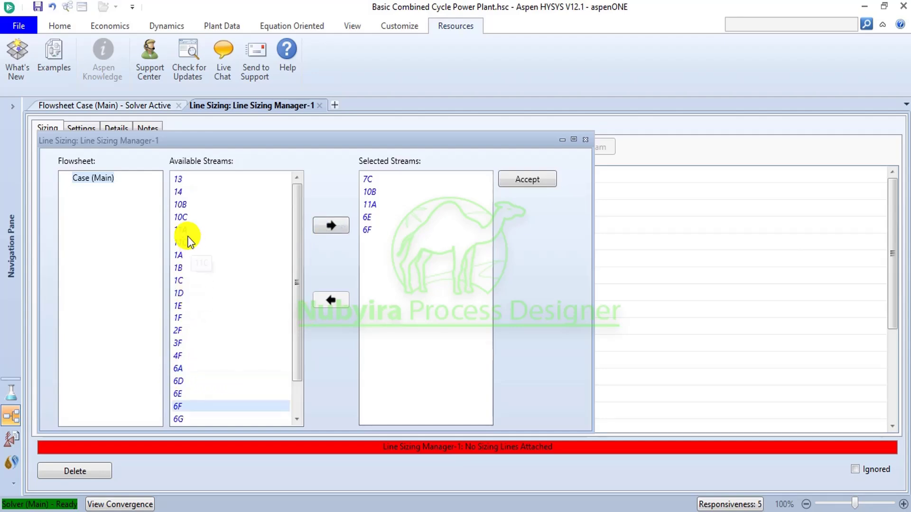
pyautogui.click(182, 242)
pyautogui.click(327, 226)
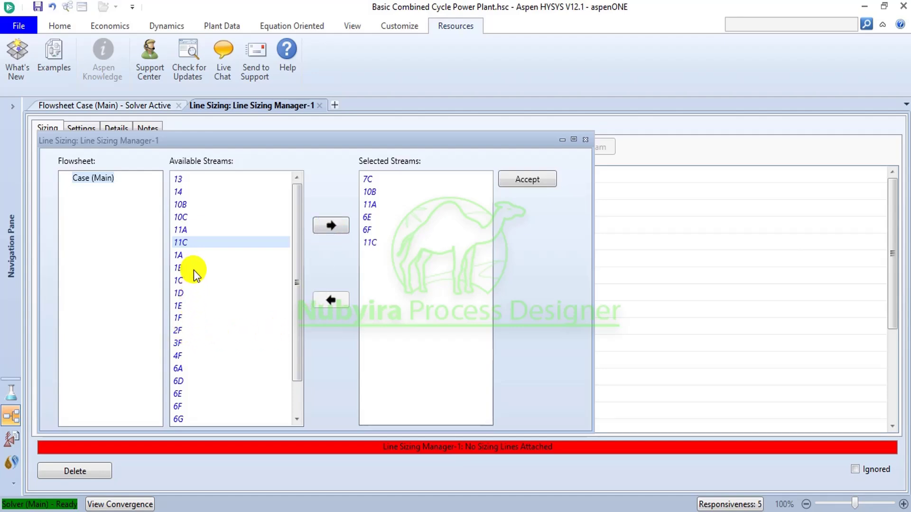
# Step: Add streams 6D, 6A and 7B to the selected streams and accept the selection for line sizing
pyautogui.scroll(-1, 193, 269)
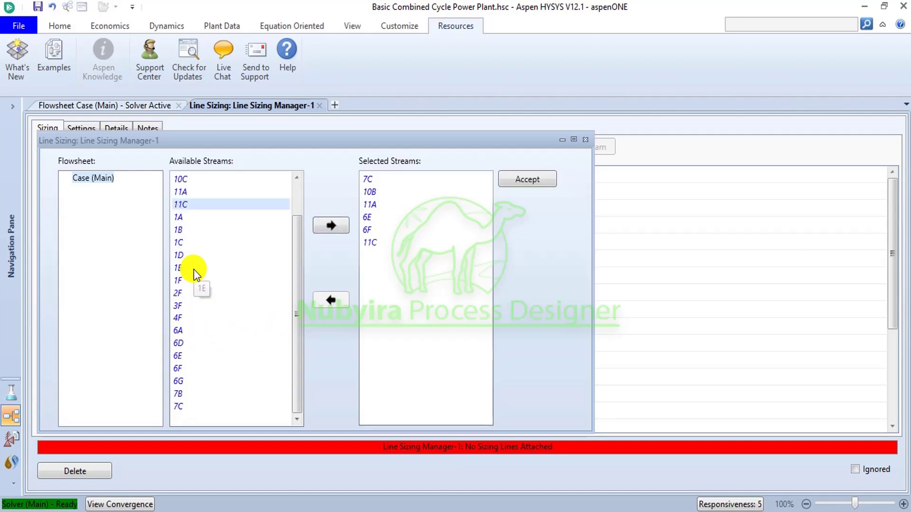
pyautogui.click(189, 343)
pyautogui.click(334, 226)
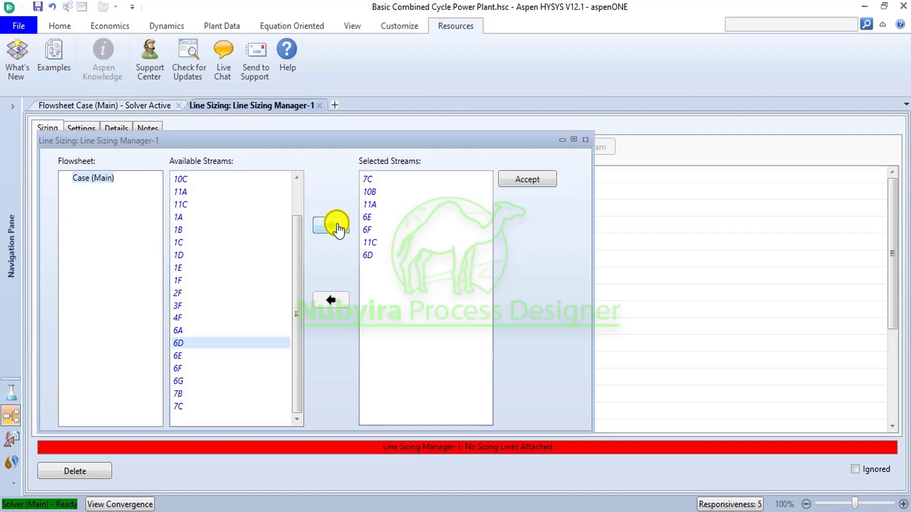
pyautogui.click(175, 330)
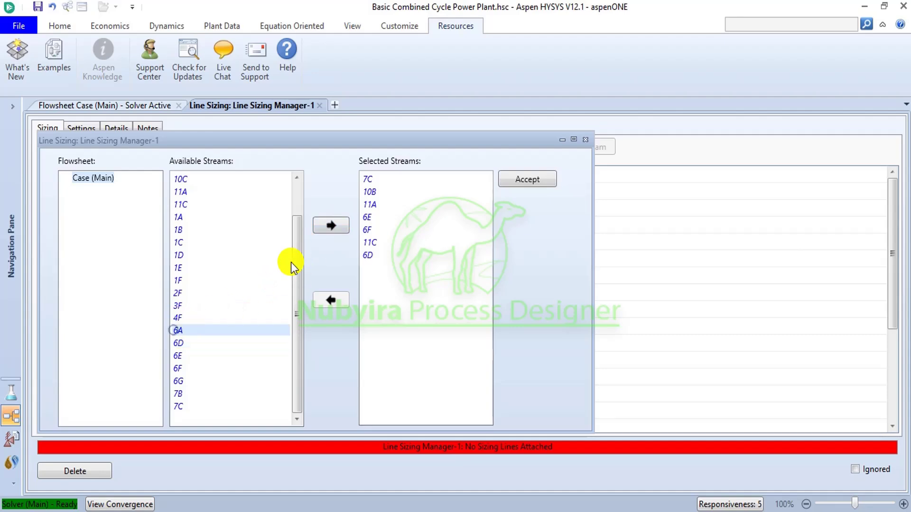
pyautogui.click(331, 226)
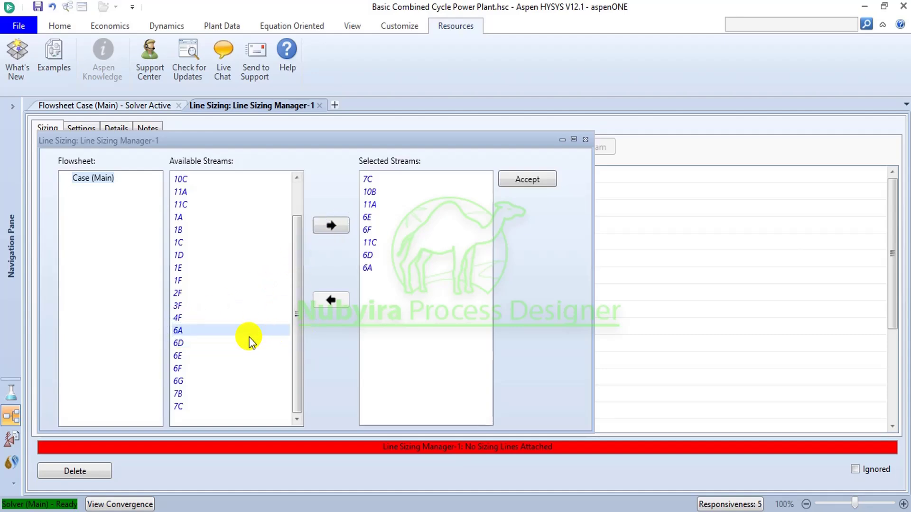
pyautogui.click(178, 395)
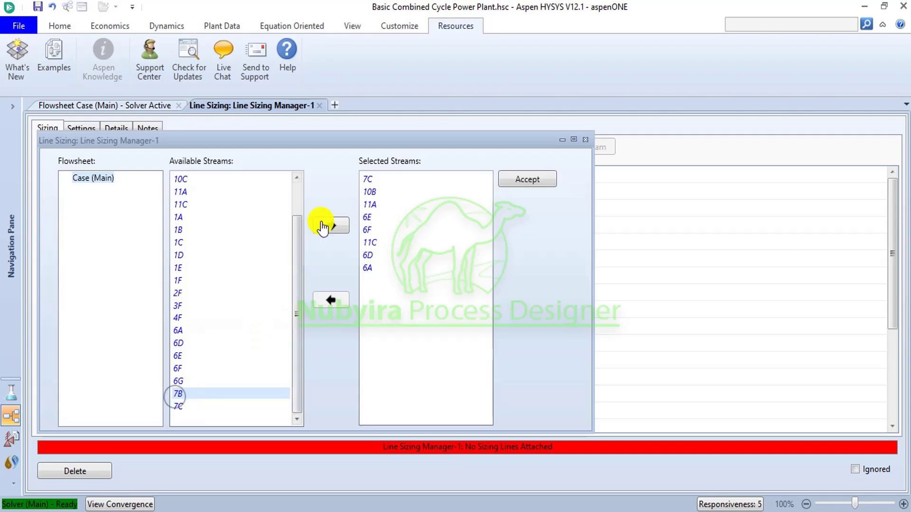
pyautogui.click(326, 226)
pyautogui.click(527, 179)
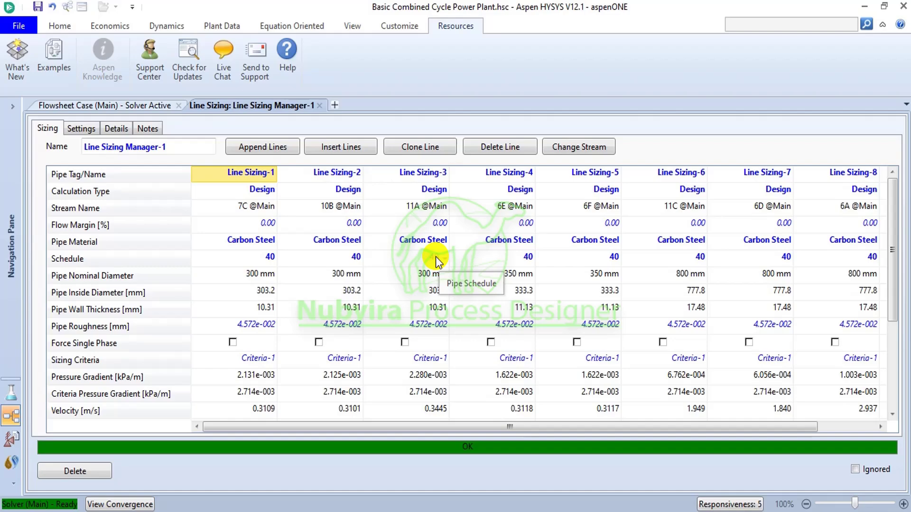
# Step: Set the sizing criteria to Criteria-5 for the stream 7C line and Criteria-4 for the stream 10B line
pyautogui.scroll(-3, 489, 278)
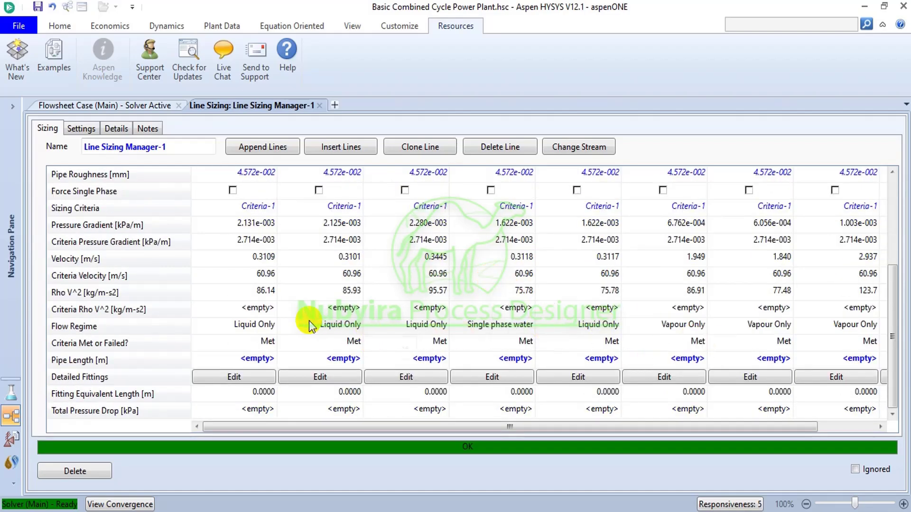
pyautogui.scroll(3, 323, 314)
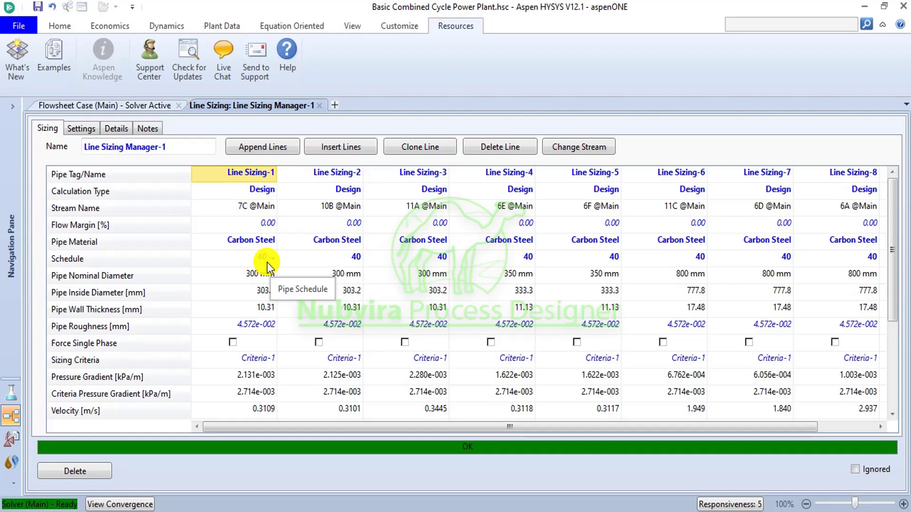
pyautogui.click(270, 362)
pyautogui.click(274, 362)
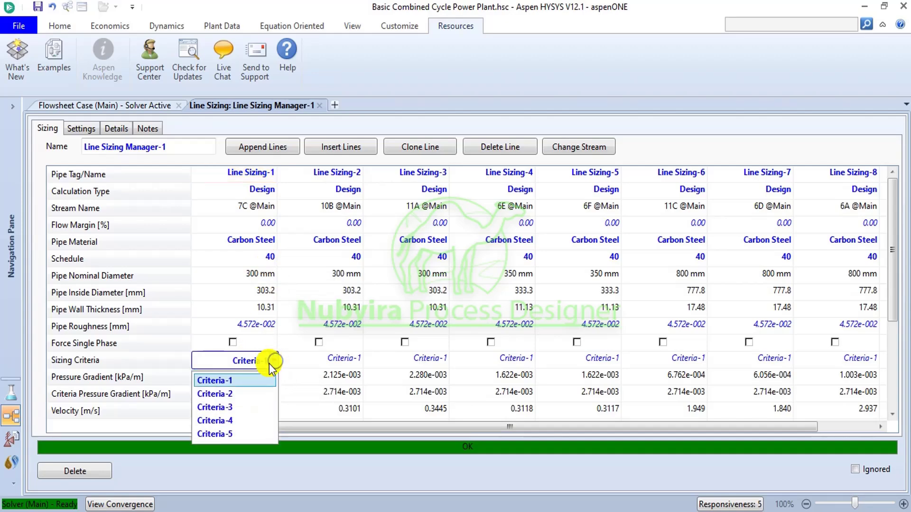
pyautogui.click(241, 429)
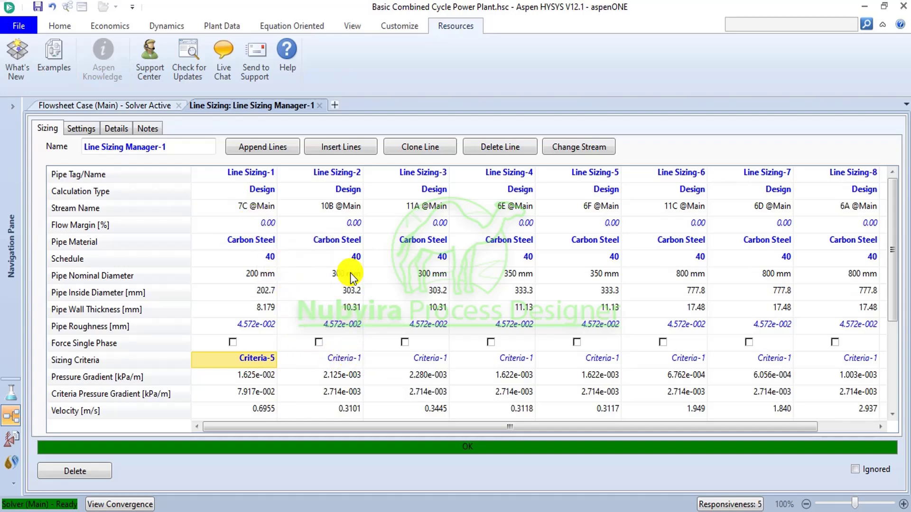
pyautogui.click(360, 359)
pyautogui.click(360, 361)
pyautogui.click(305, 420)
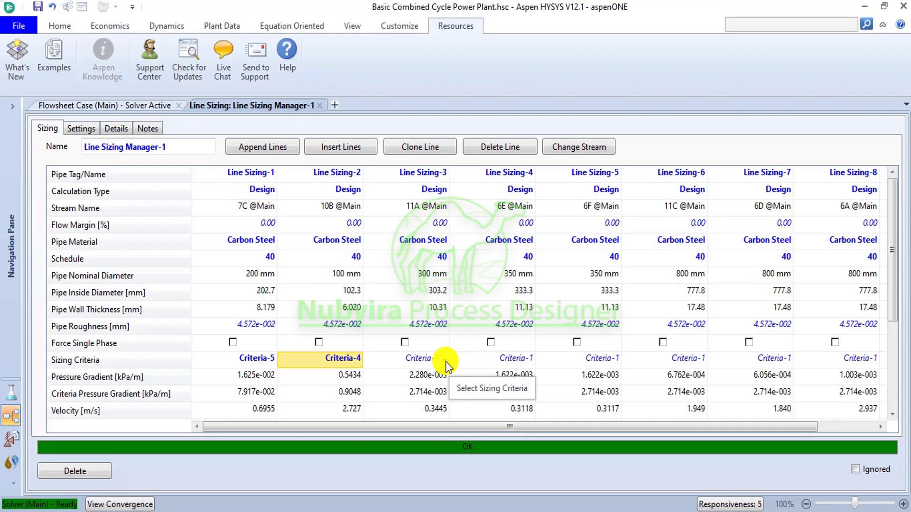
# Step: Check the stream routing on the main flowsheet and assign Criteria-4 to the stream 11A line
pyautogui.click(96, 105)
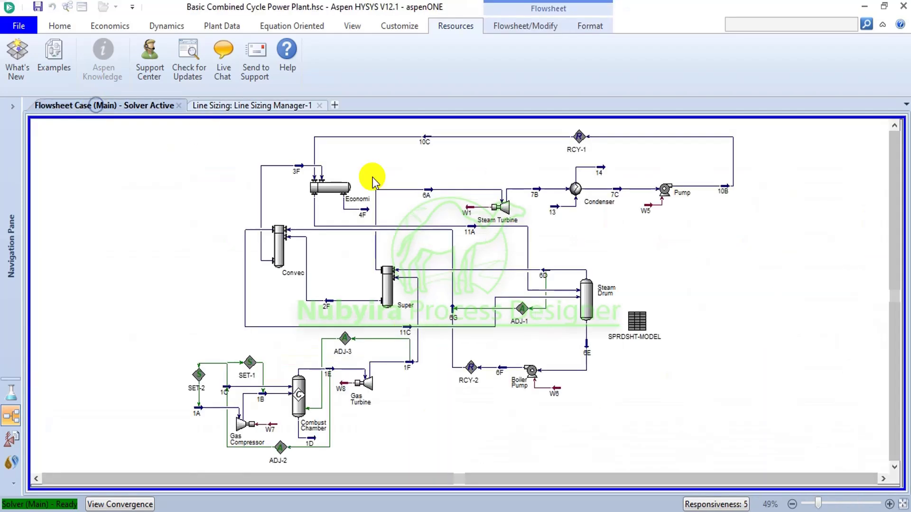
pyautogui.moveTo(442, 231)
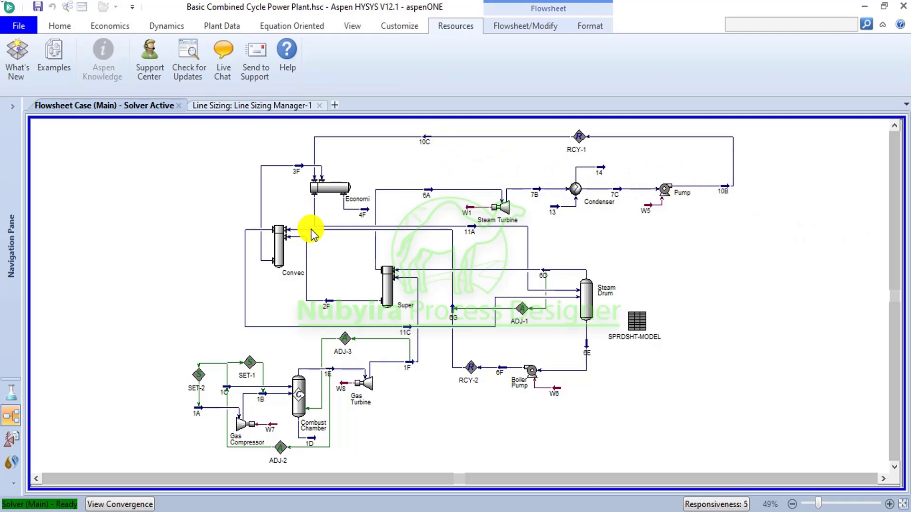
pyautogui.click(248, 106)
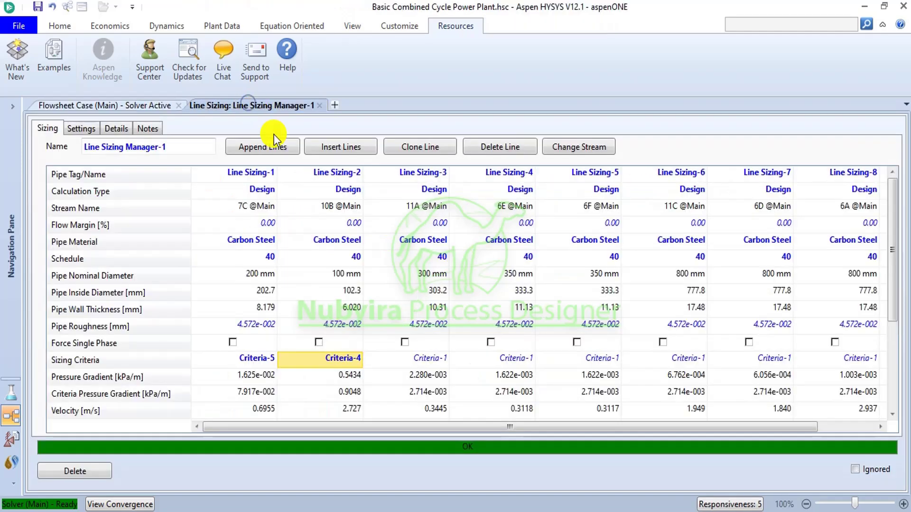
pyautogui.click(138, 107)
pyautogui.moveTo(605, 185)
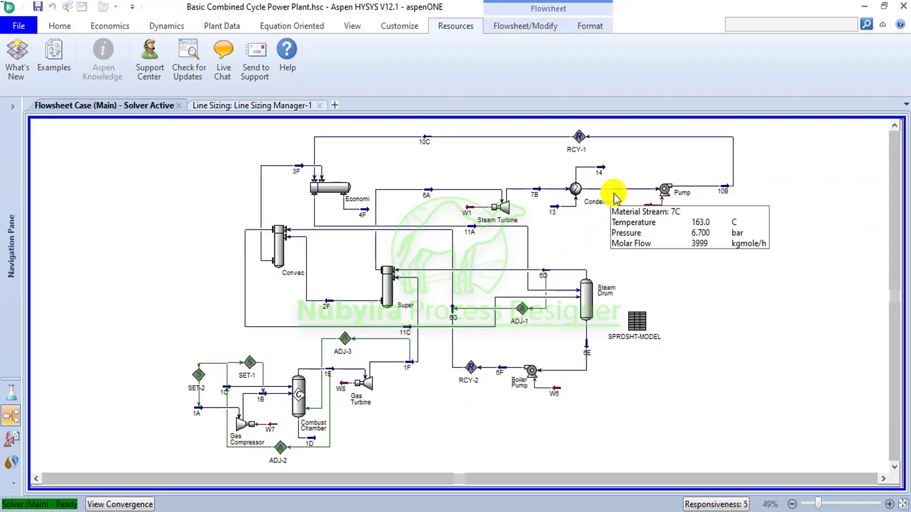
pyautogui.click(267, 107)
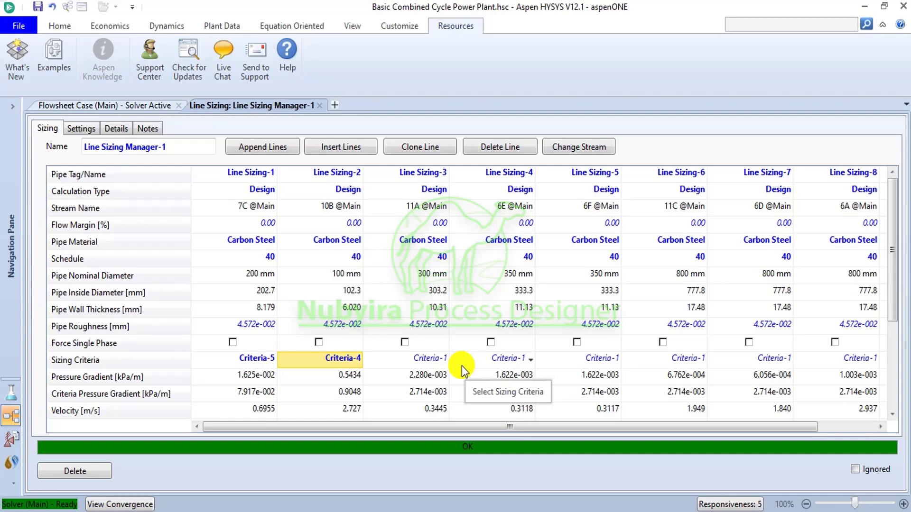
pyautogui.click(446, 357)
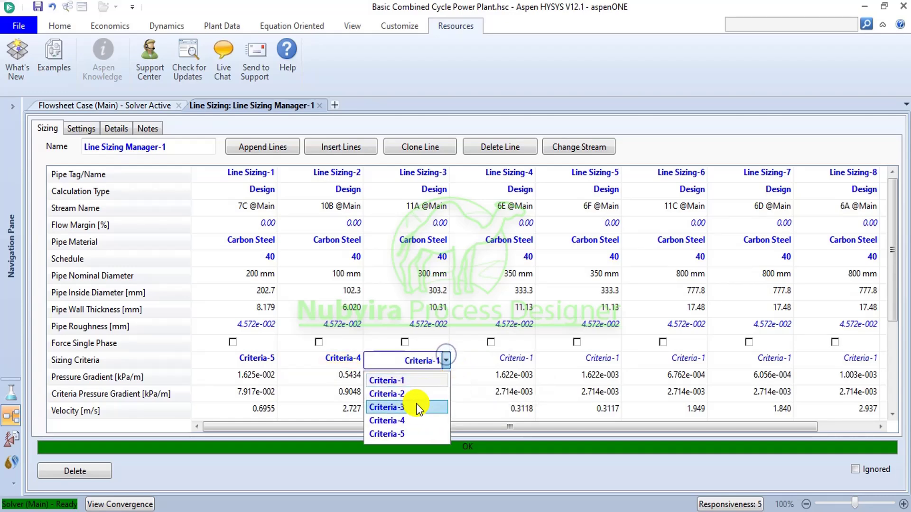
pyautogui.click(411, 416)
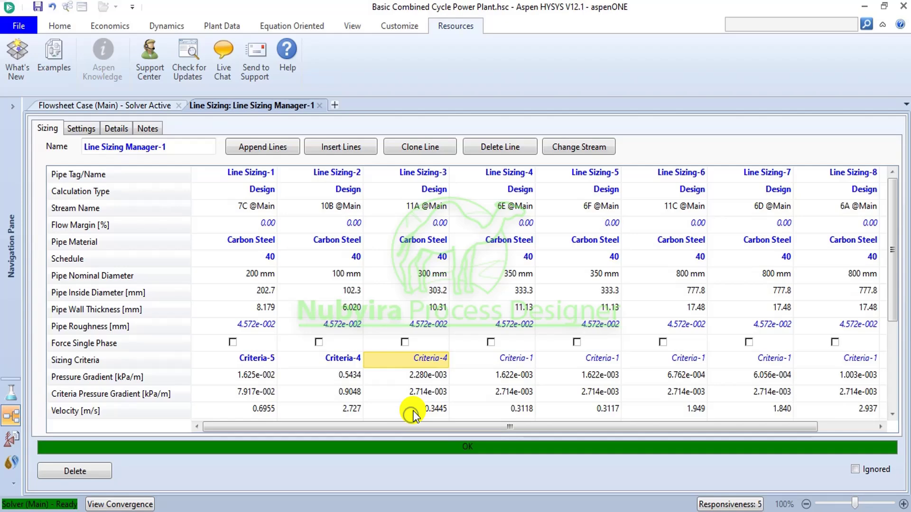
# Step: Set the sizing criteria to Criteria-5 for the stream 6E line and Criteria-4 for the stream 6F line
pyautogui.click(529, 361)
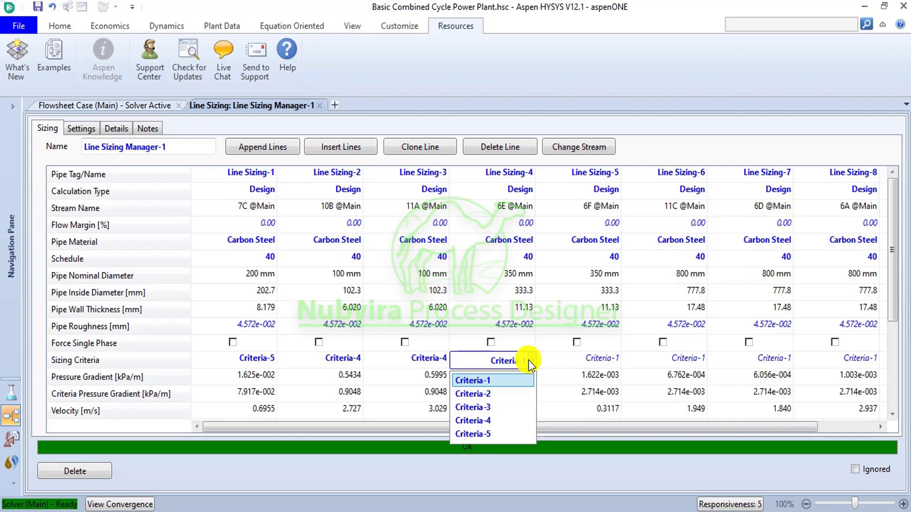
pyautogui.click(484, 432)
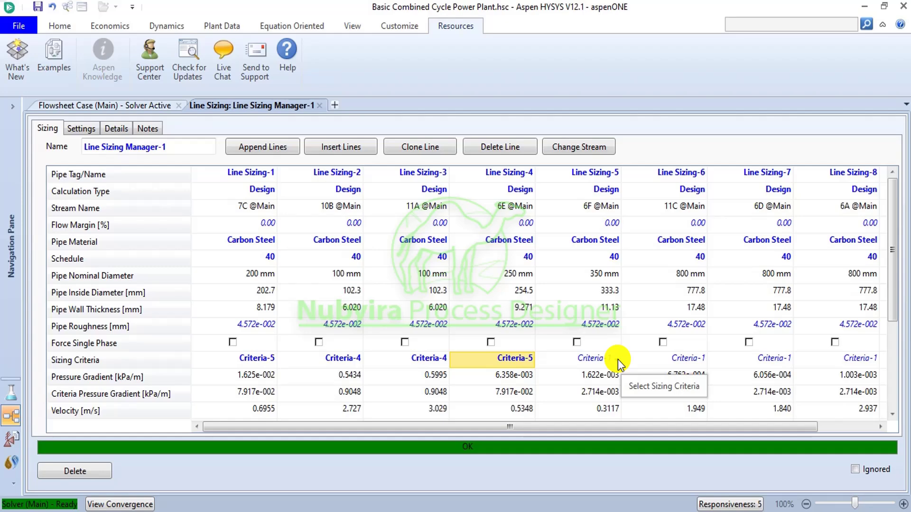
pyautogui.click(617, 359)
pyautogui.click(617, 360)
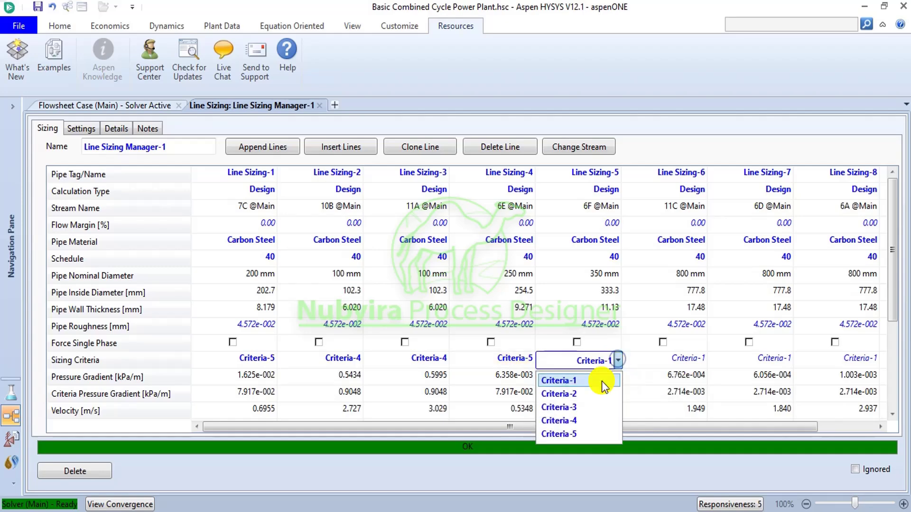
pyautogui.click(574, 420)
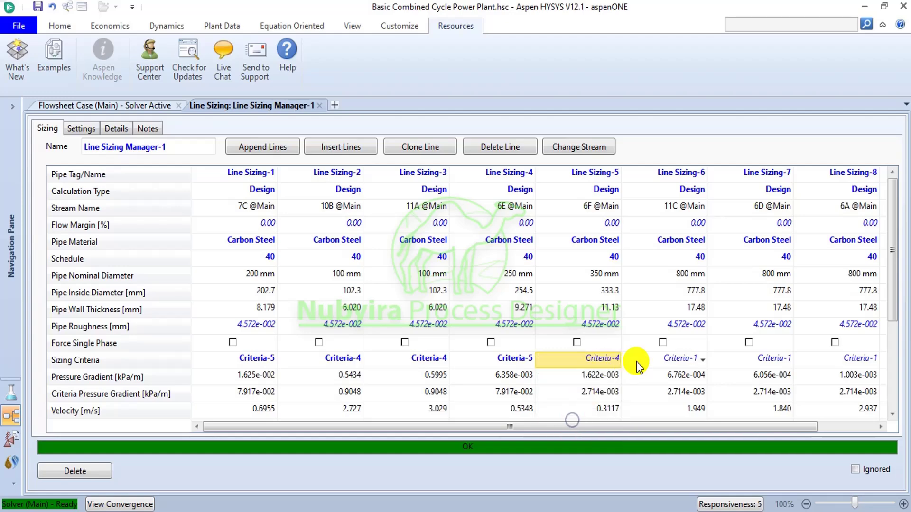
# Step: Assign sizing Criteria-2 to the lines for streams 11C and 6D
pyautogui.click(705, 360)
pyautogui.click(703, 361)
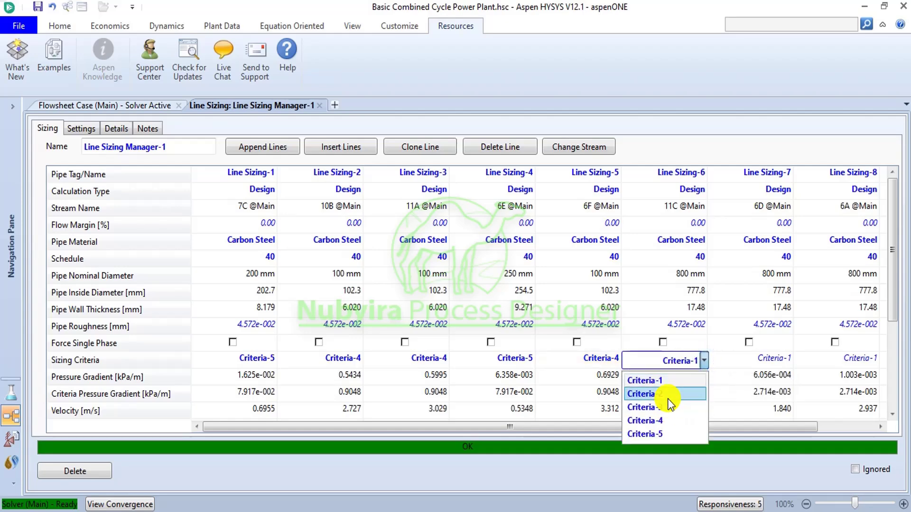
pyautogui.click(668, 395)
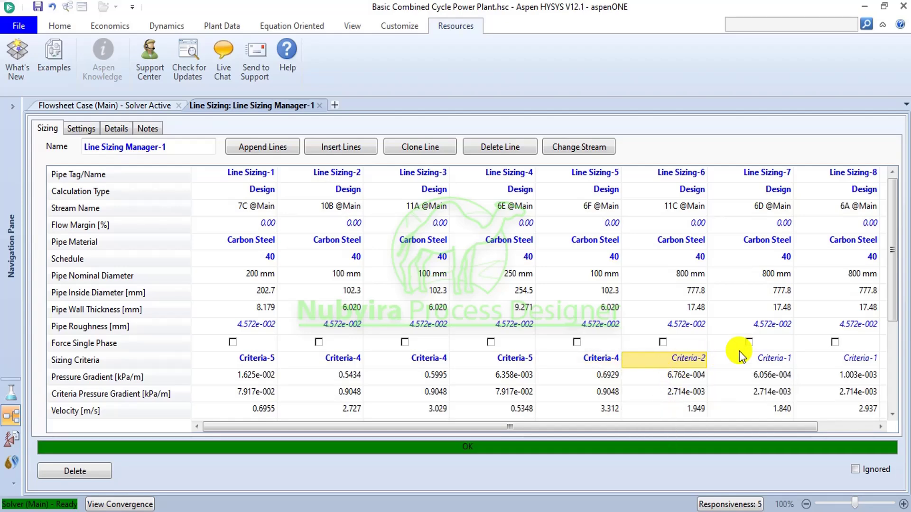
pyautogui.click(793, 360)
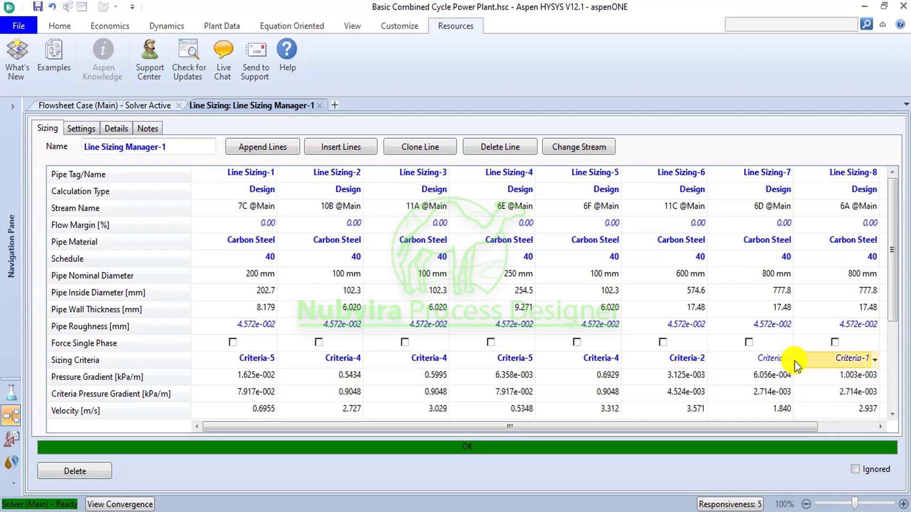
pyautogui.click(793, 361)
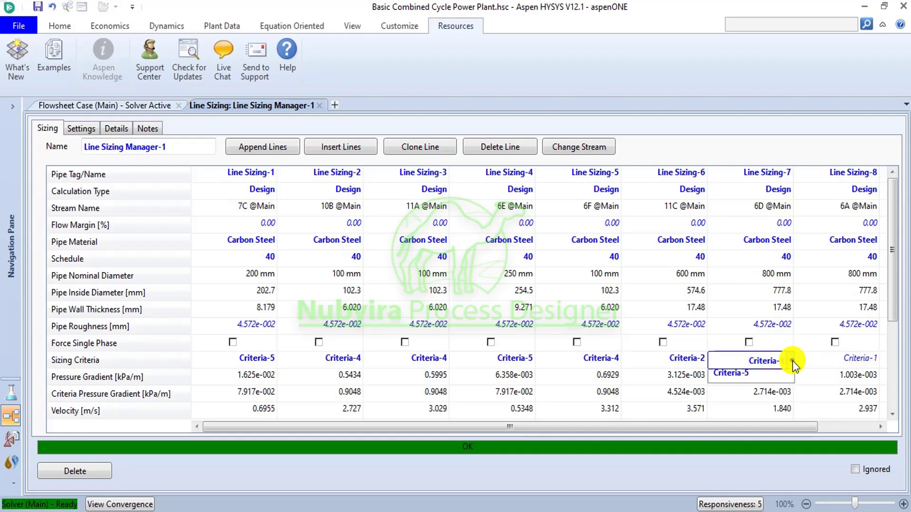
pyautogui.click(790, 360)
pyautogui.click(762, 396)
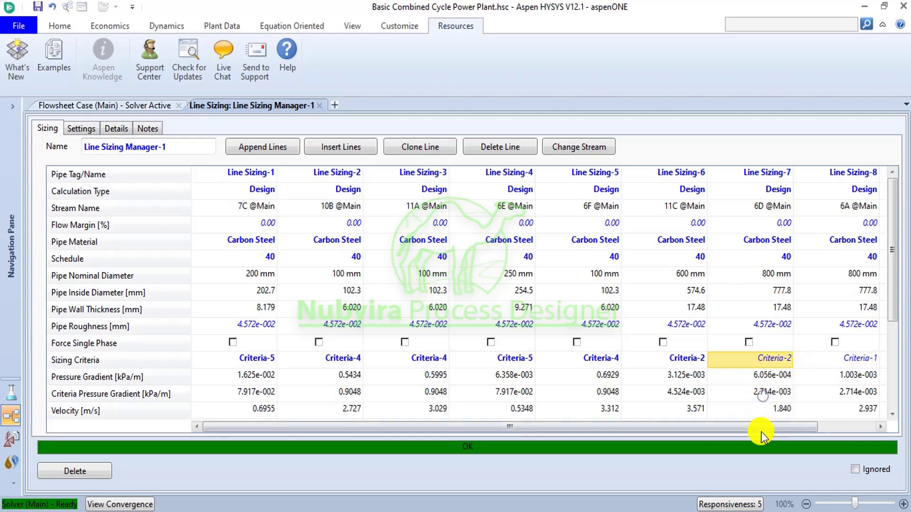
# Step: Assign sizing Criteria-3 to the line for stream 7B
pyautogui.moveTo(763, 426); pyautogui.dragTo(830, 429)
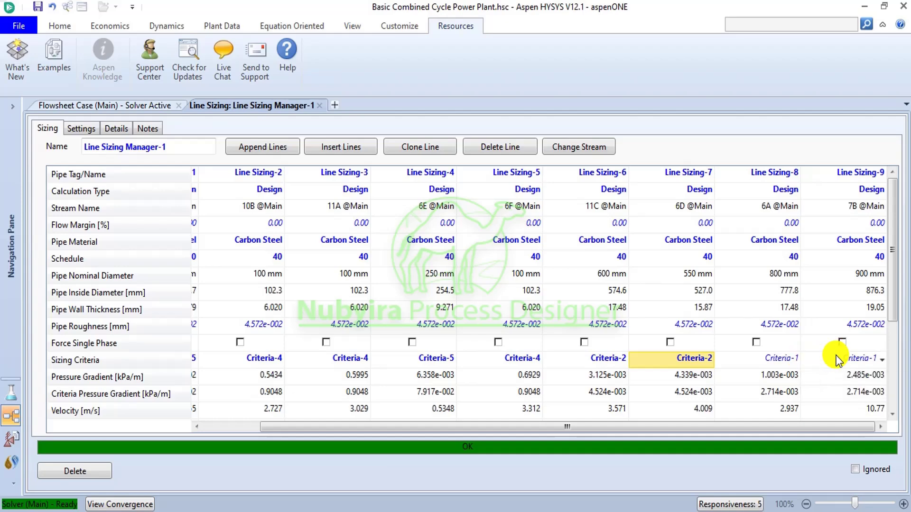
pyautogui.click(884, 359)
pyautogui.click(884, 359)
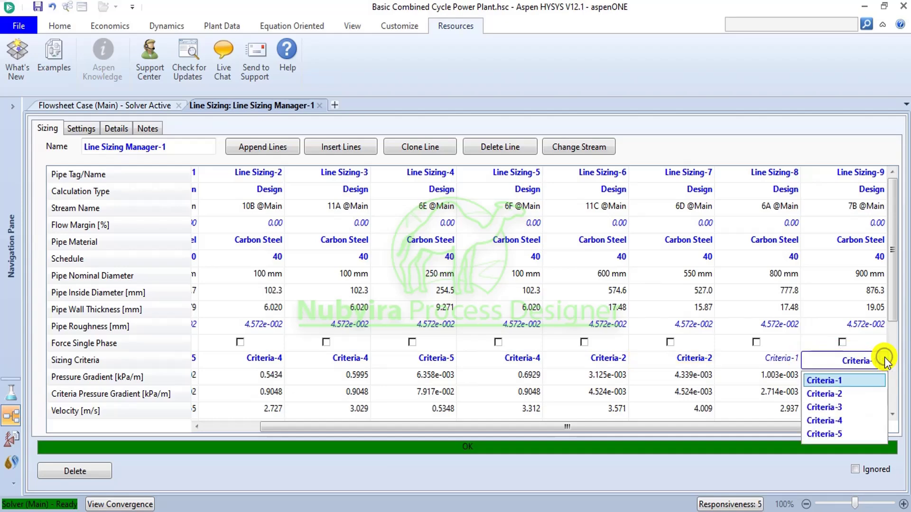
pyautogui.click(844, 407)
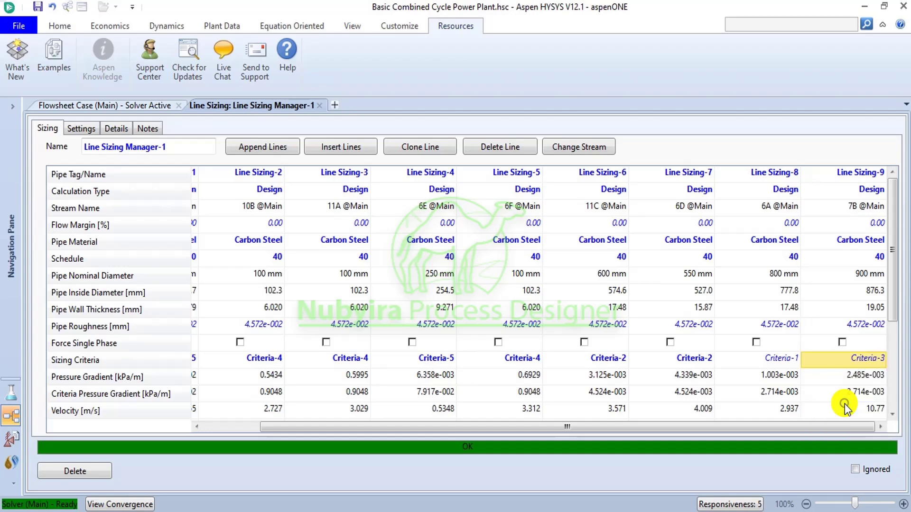
pyautogui.click(837, 426)
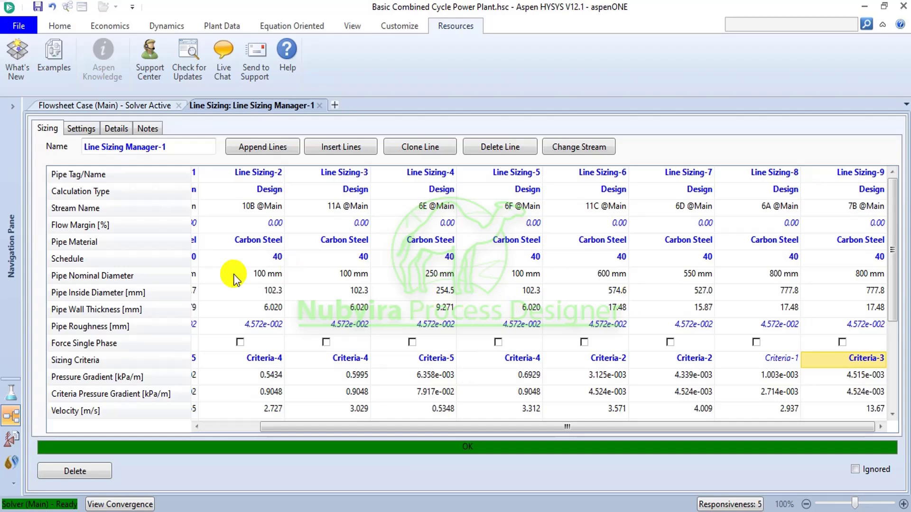
pyautogui.moveTo(553, 426); pyautogui.dragTo(404, 425)
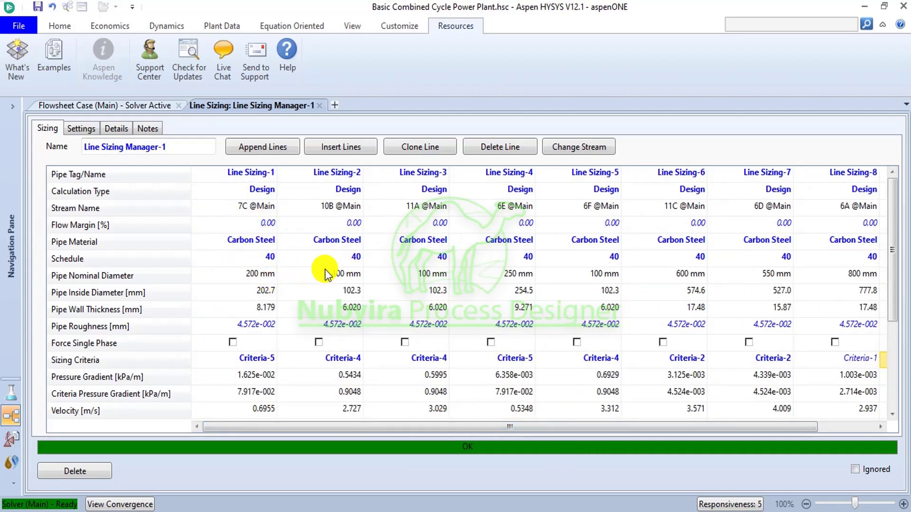
pyautogui.click(498, 246)
pyautogui.click(380, 239)
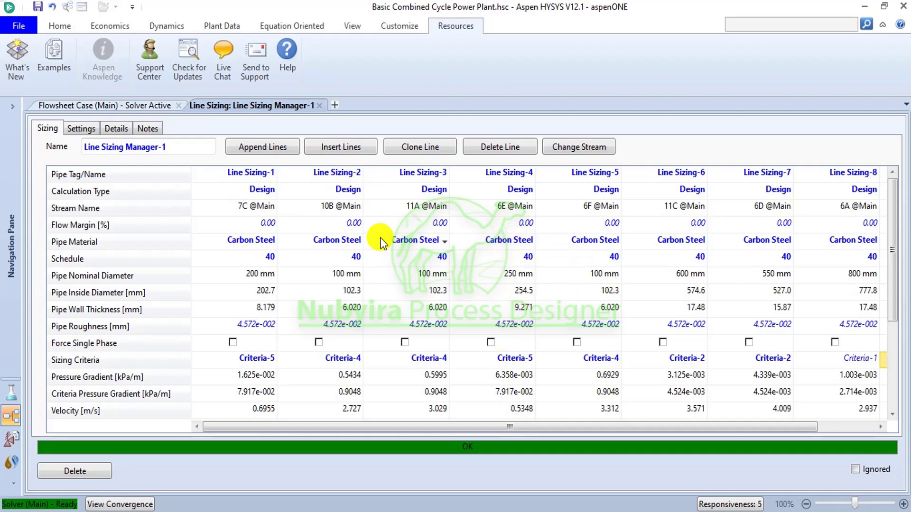
pyautogui.click(589, 243)
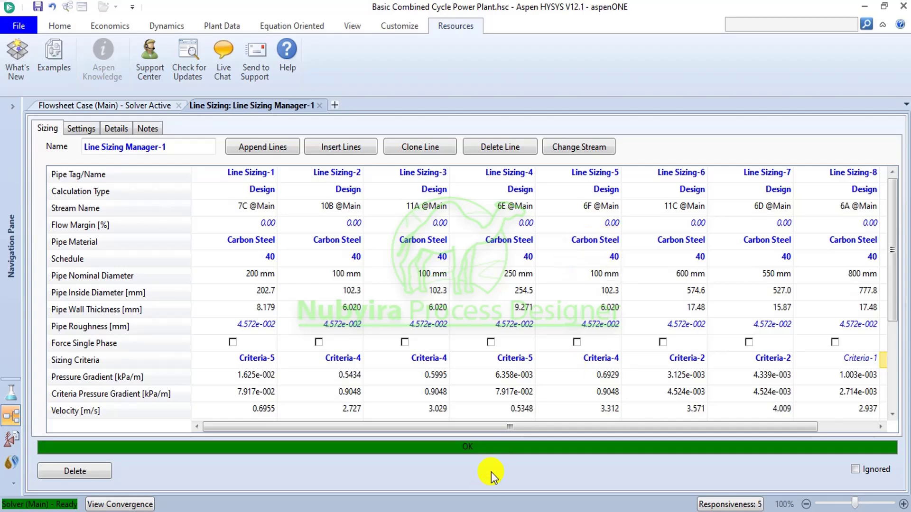
pyautogui.moveTo(511, 429); pyautogui.dragTo(635, 365)
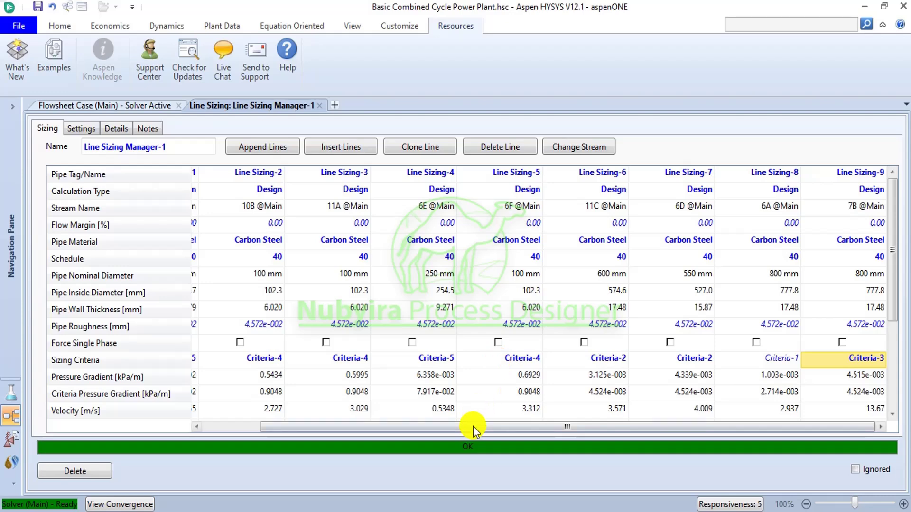
# Step: Change the pipe material to Stainless Steel for the lines of streams 6A, 6D and 11C
pyautogui.moveTo(755, 300)
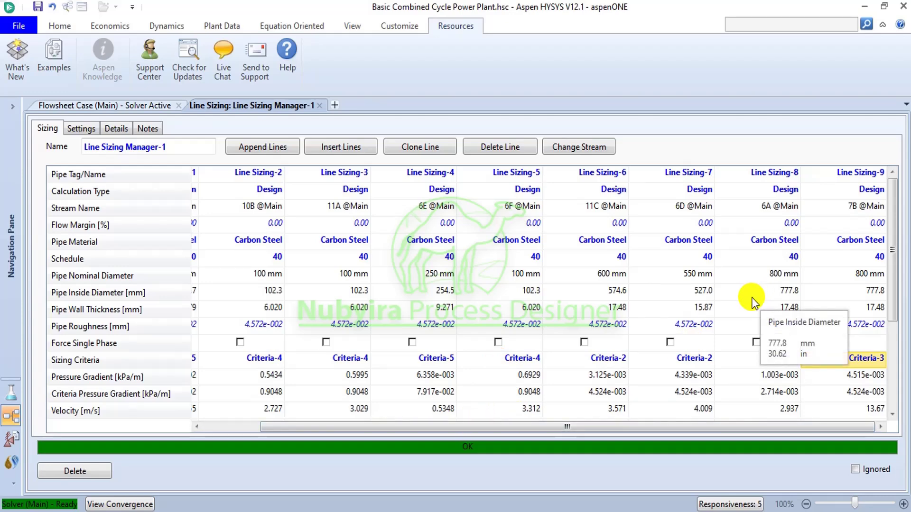
pyautogui.click(800, 238)
pyautogui.click(772, 273)
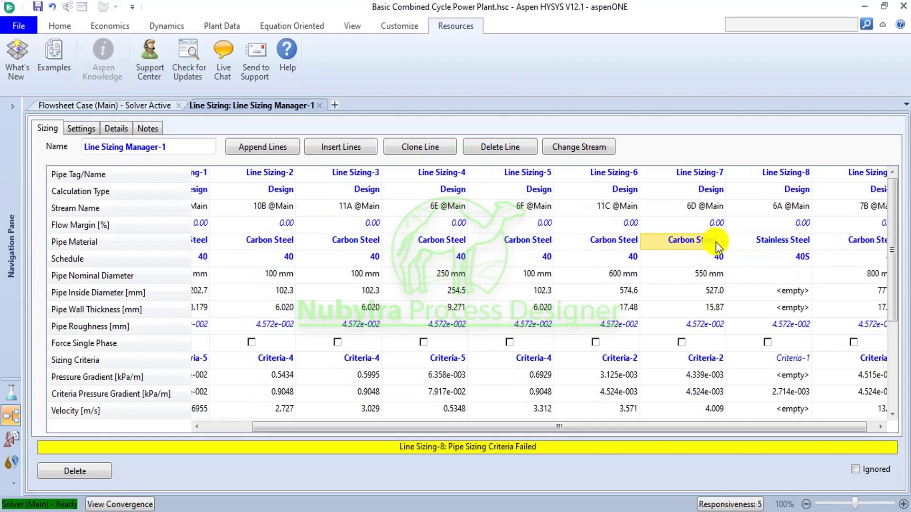
pyautogui.click(725, 241)
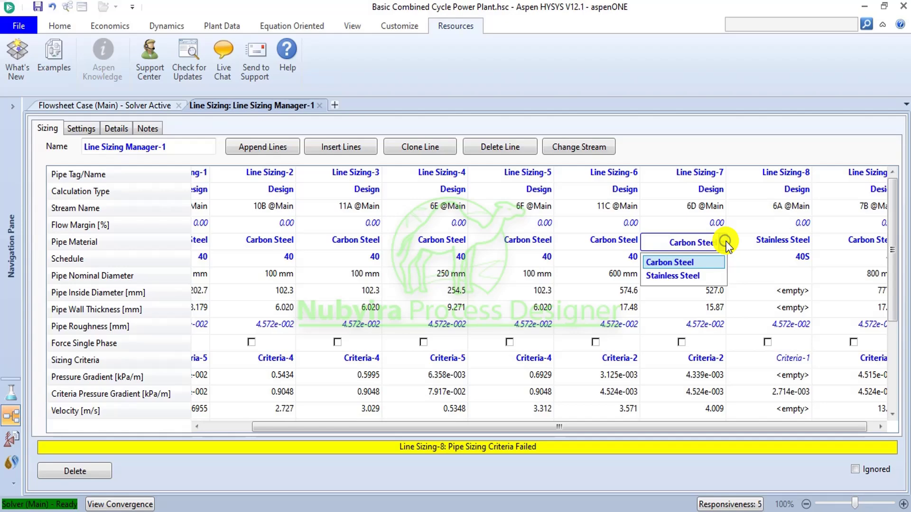
pyautogui.click(710, 277)
pyautogui.click(633, 244)
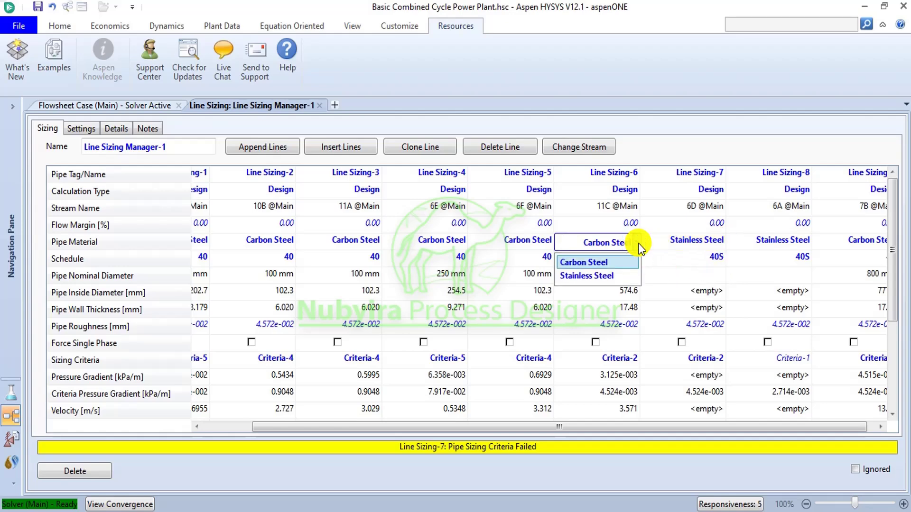
pyautogui.click(626, 279)
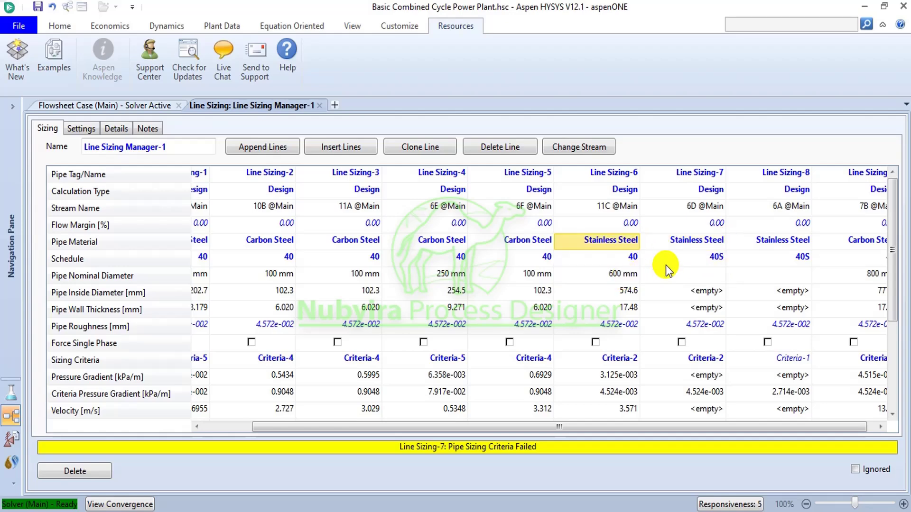
# Step: Set the pipe schedule to 5S for the lines of streams 11C, 6D and 6A
pyautogui.click(633, 258)
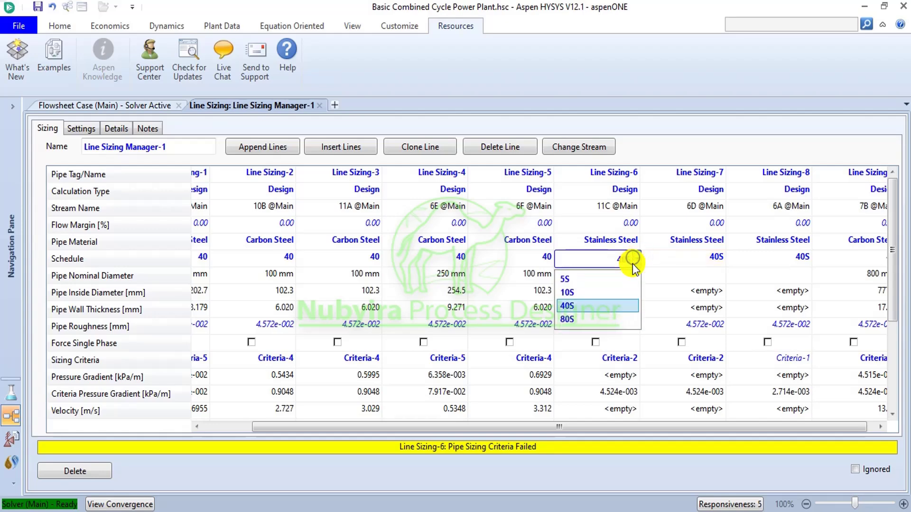
pyautogui.click(612, 279)
pyautogui.click(714, 260)
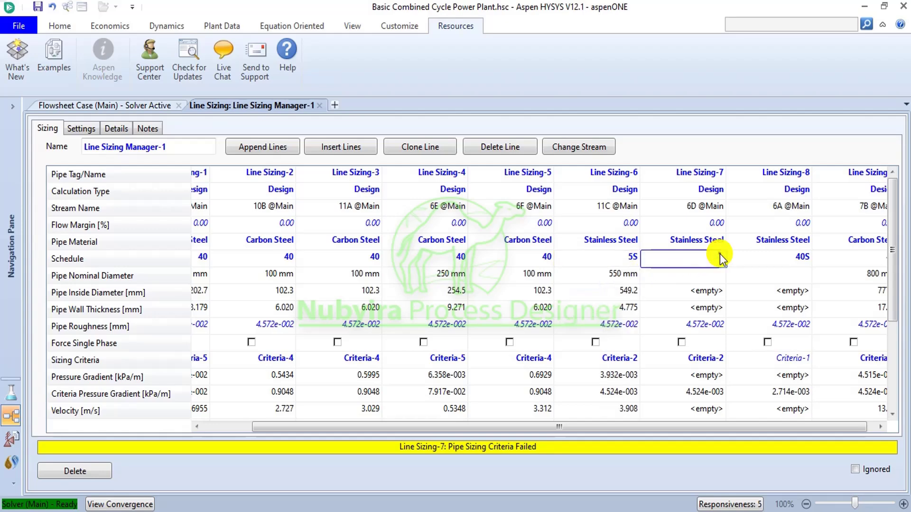
pyautogui.click(692, 280)
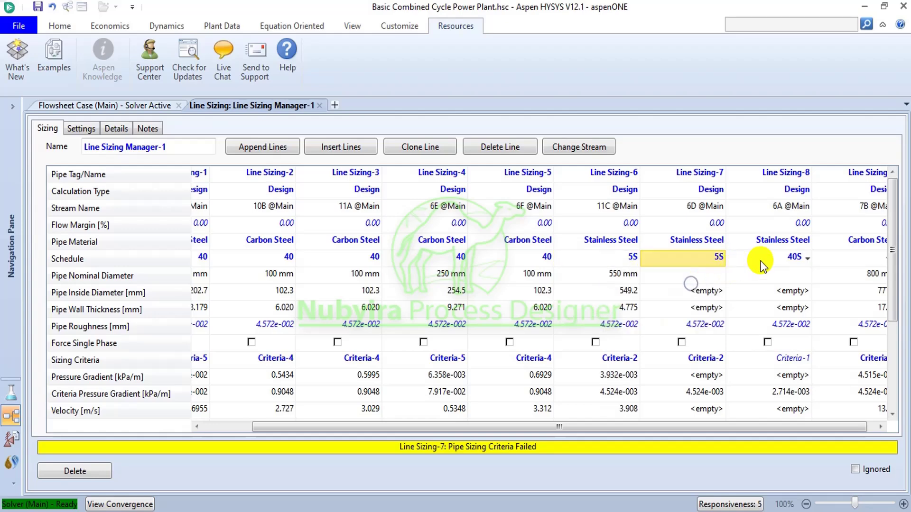
pyautogui.click(809, 256)
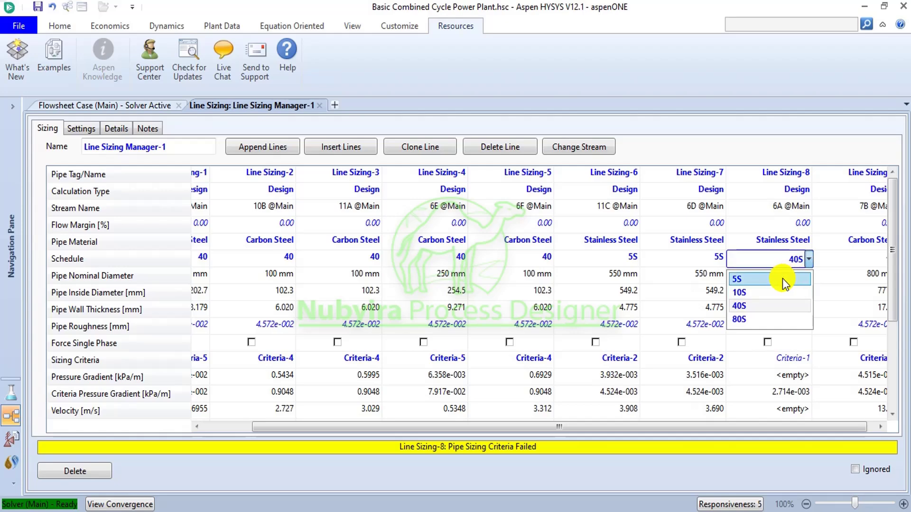
pyautogui.click(782, 278)
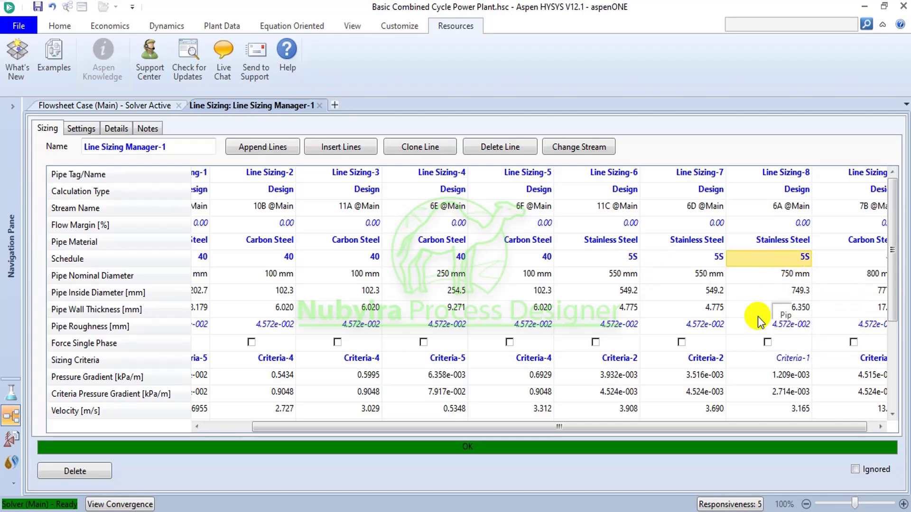
# Step: Switch the case's units of measure to the Field unit set and return to the line sizing table
pyautogui.scroll(-3, 759, 323)
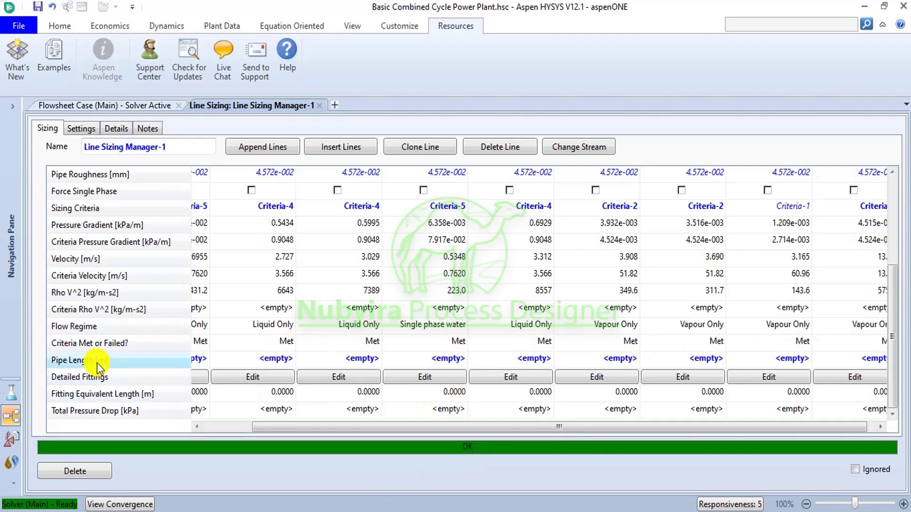
pyautogui.scroll(3, 244, 326)
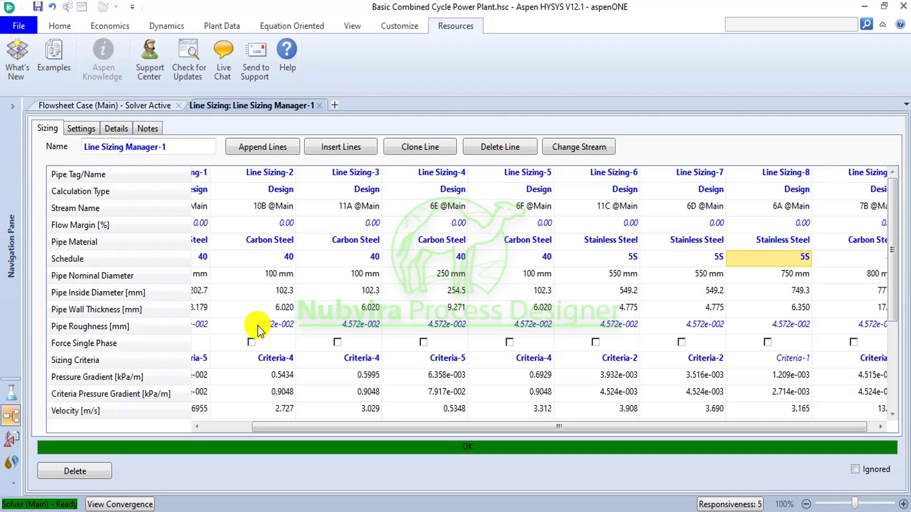
pyautogui.moveTo(257, 325)
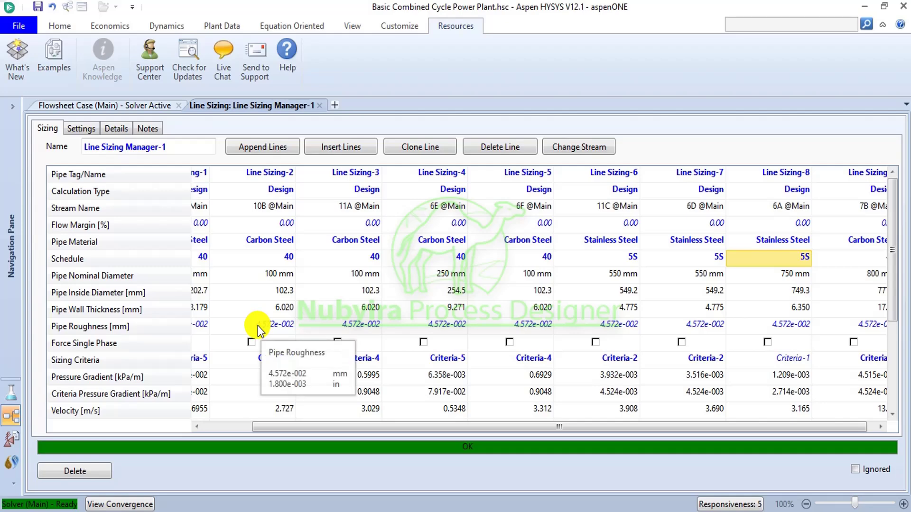
pyautogui.click(72, 104)
pyautogui.click(54, 28)
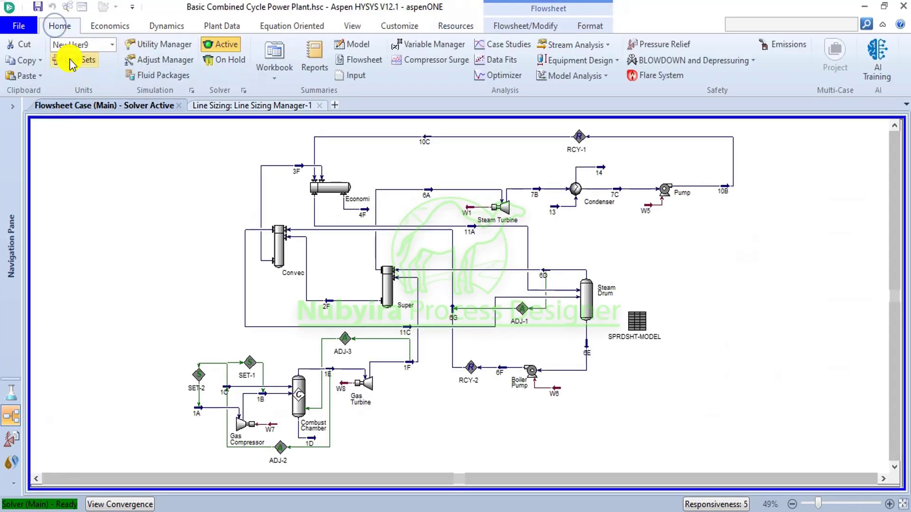
pyautogui.click(71, 61)
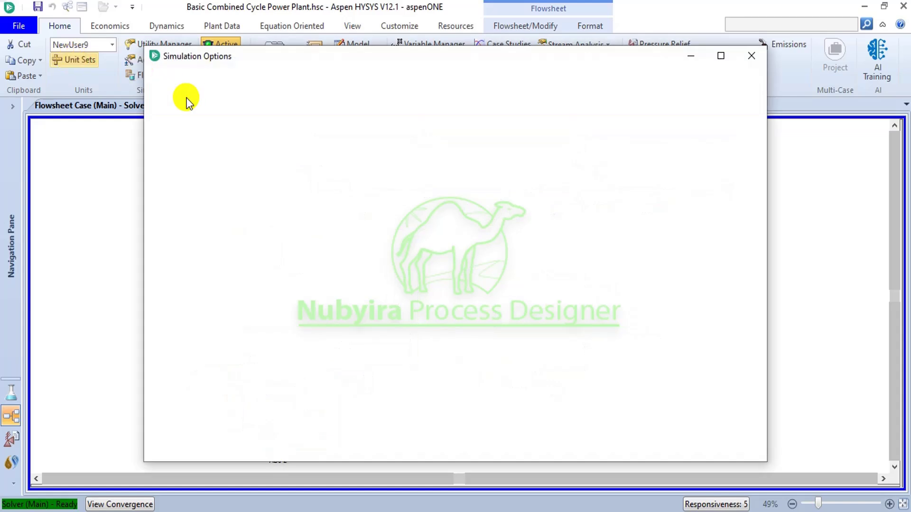
pyautogui.scroll(6, 318, 360)
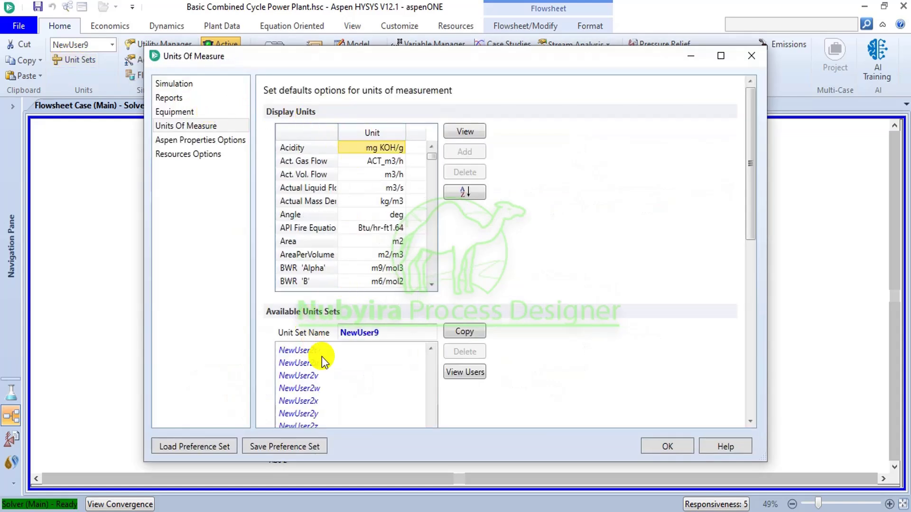
pyautogui.scroll(5, 307, 364)
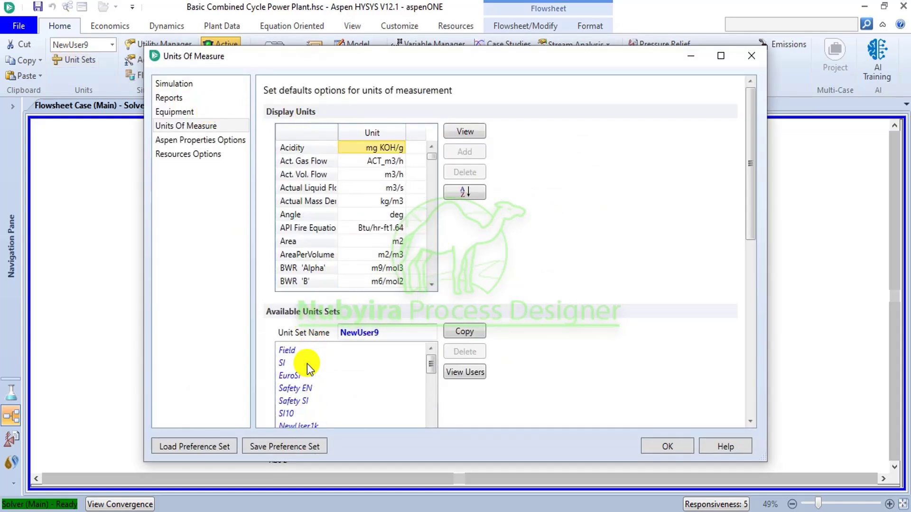
pyautogui.click(302, 350)
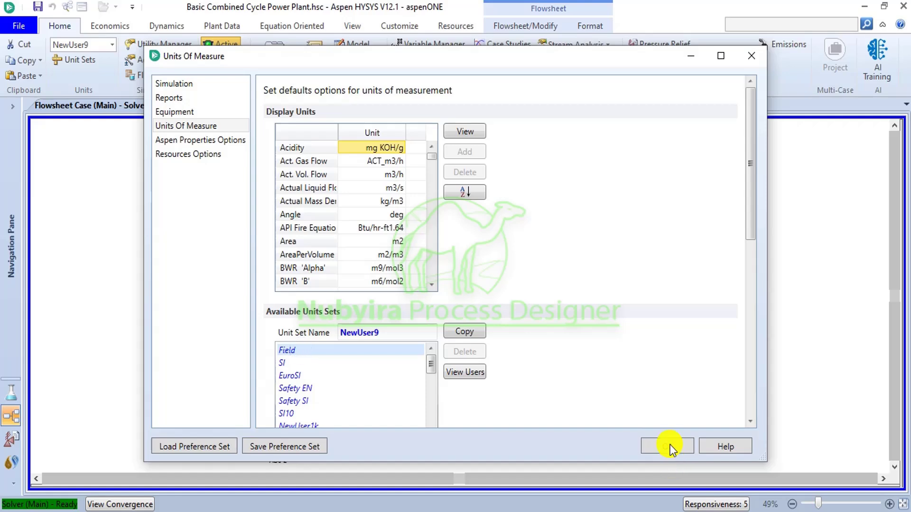
pyautogui.click(668, 445)
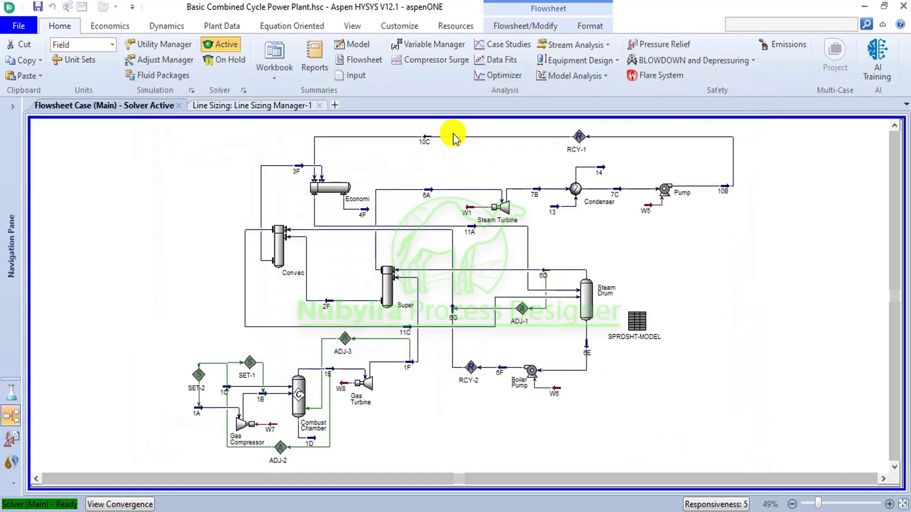
pyautogui.click(221, 105)
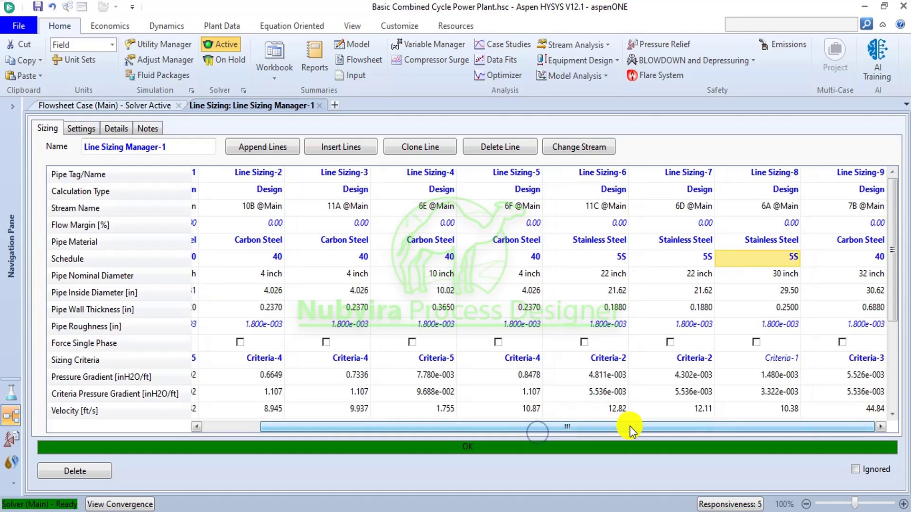
# Step: Review the line sizing table in Field units and set the stream 7C line's pipe length to 10 ft
pyautogui.moveTo(629, 426); pyautogui.dragTo(474, 424)
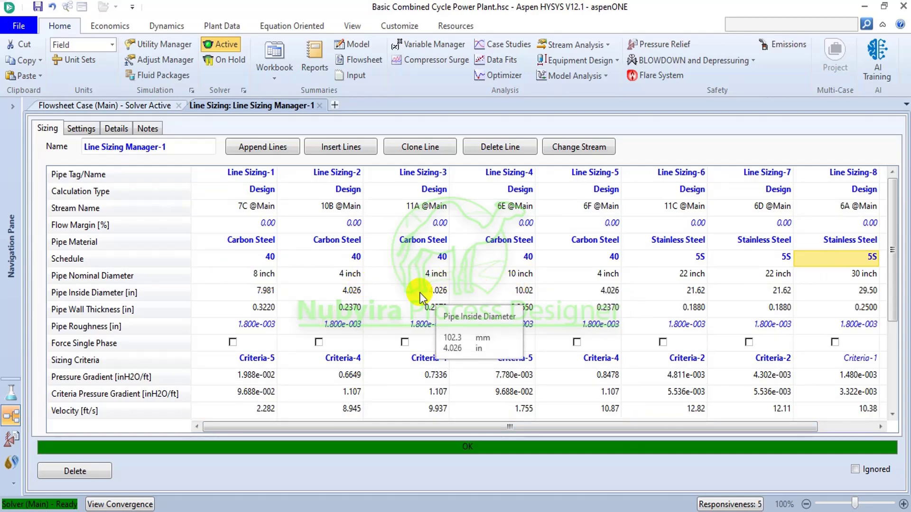
pyautogui.scroll(-3, 417, 295)
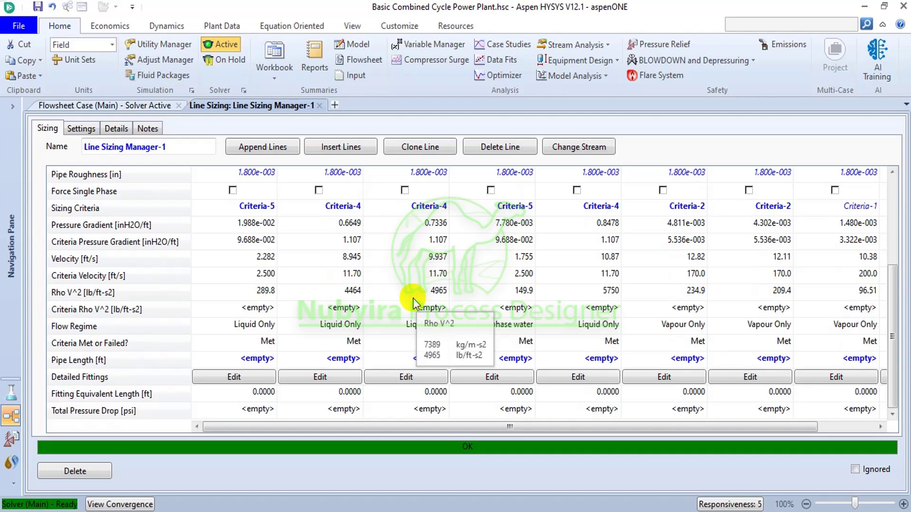
pyautogui.scroll(3, 411, 303)
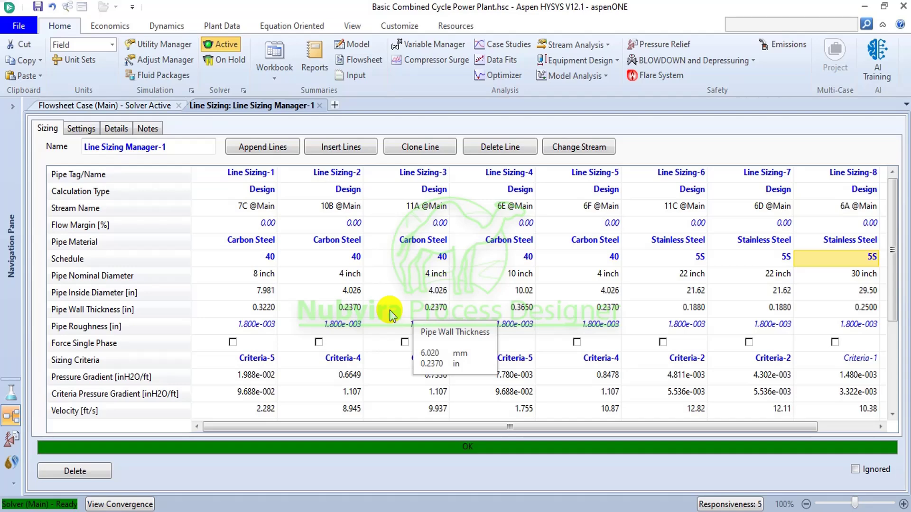
pyautogui.scroll(-2, 389, 314)
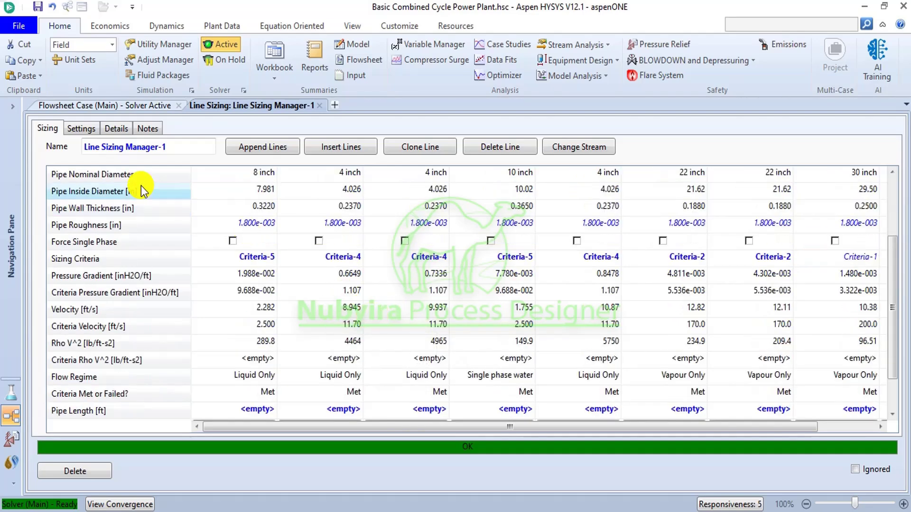
pyautogui.scroll(-1, 385, 306)
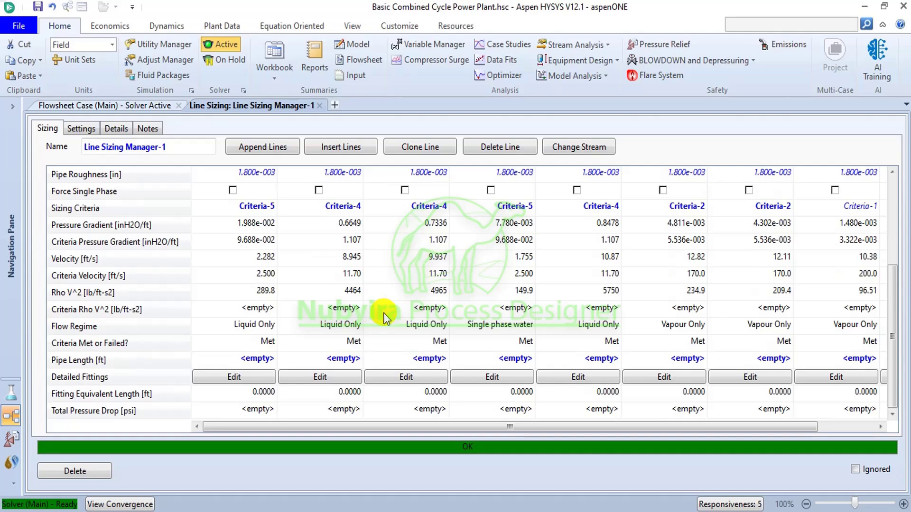
pyautogui.click(265, 357)
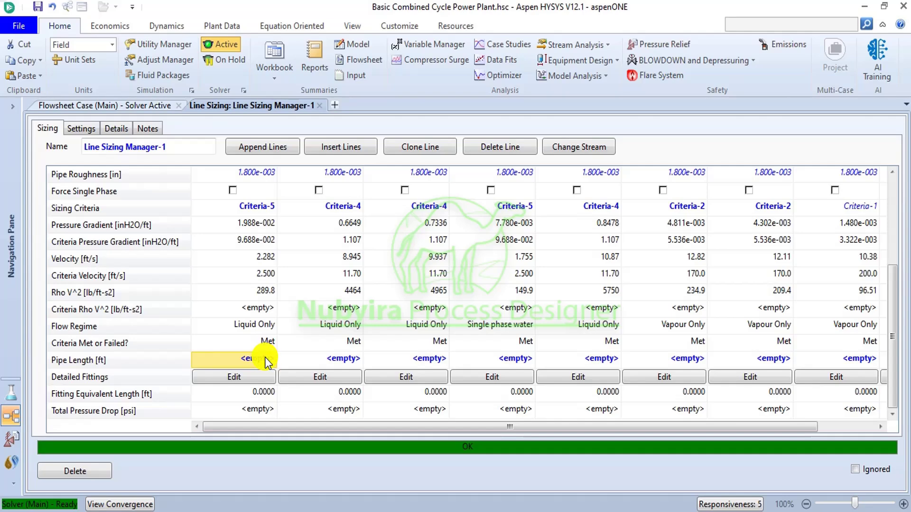
pyautogui.click(265, 357)
pyautogui.press('Return')
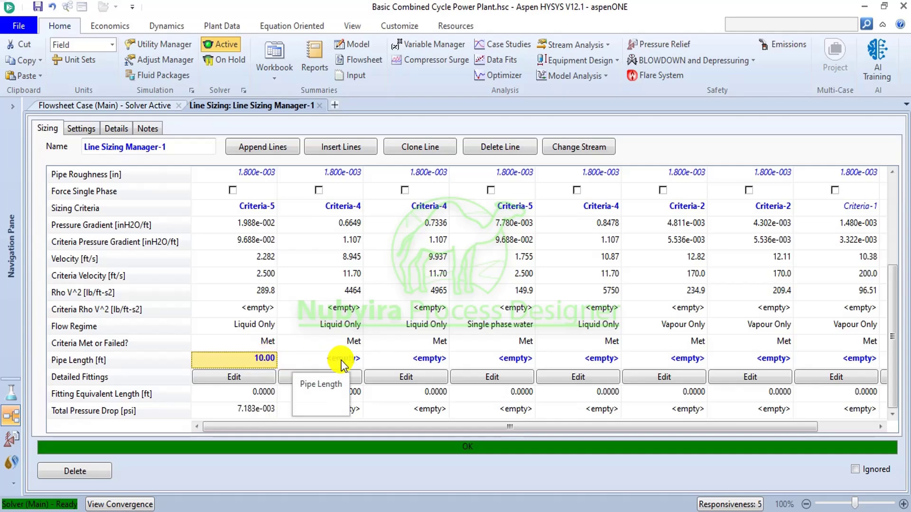
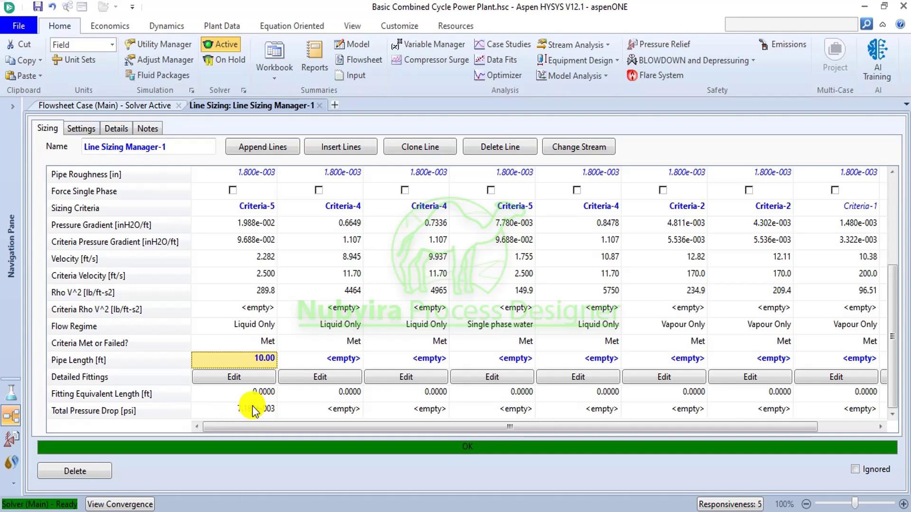
# Step: Add one Globe Valve: Open fitting to the detailed fittings of the stream 7C line
pyautogui.click(238, 378)
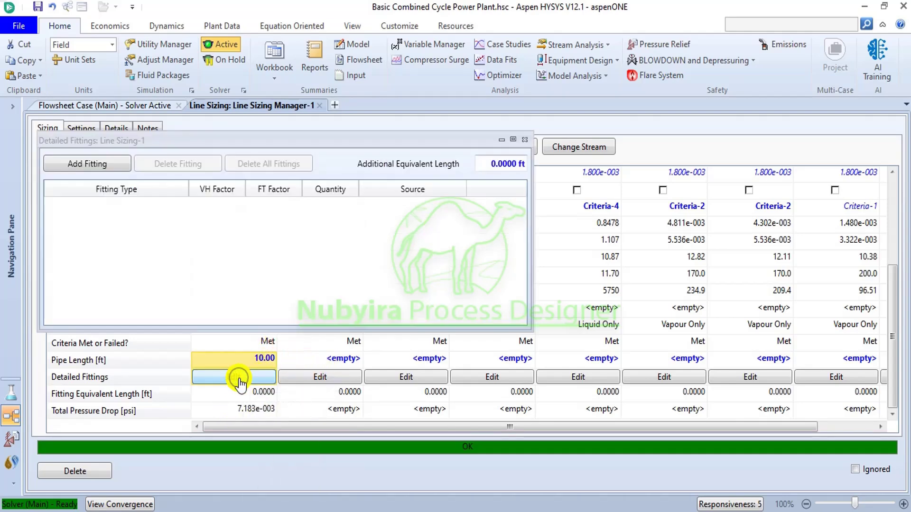
pyautogui.click(513, 141)
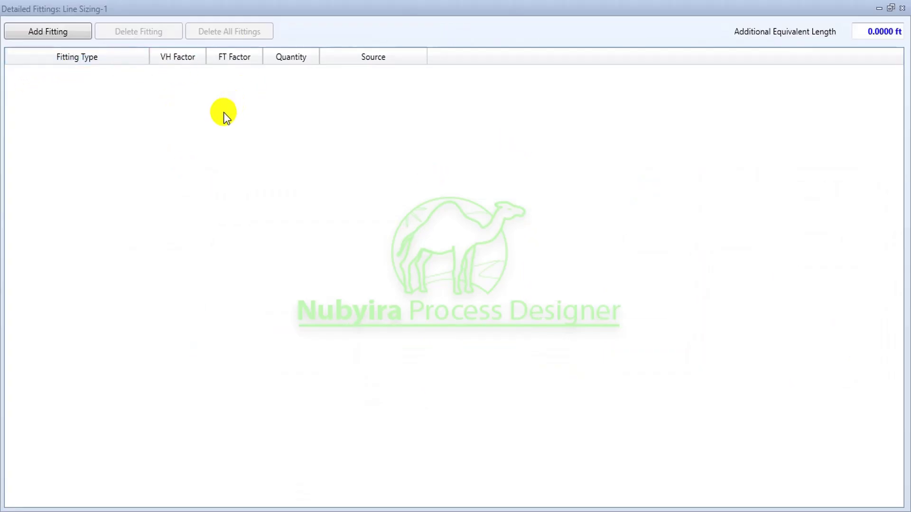
pyautogui.click(76, 38)
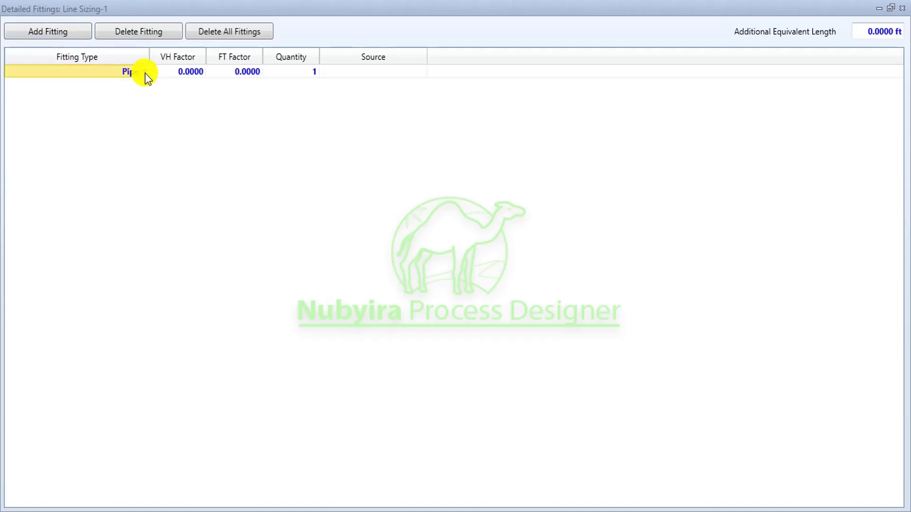
pyautogui.click(147, 74)
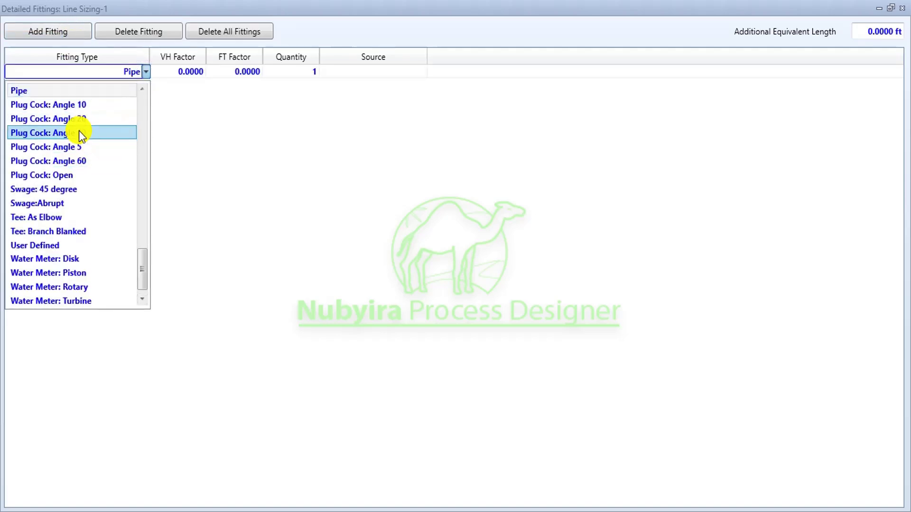
pyautogui.scroll(-1, 79, 133)
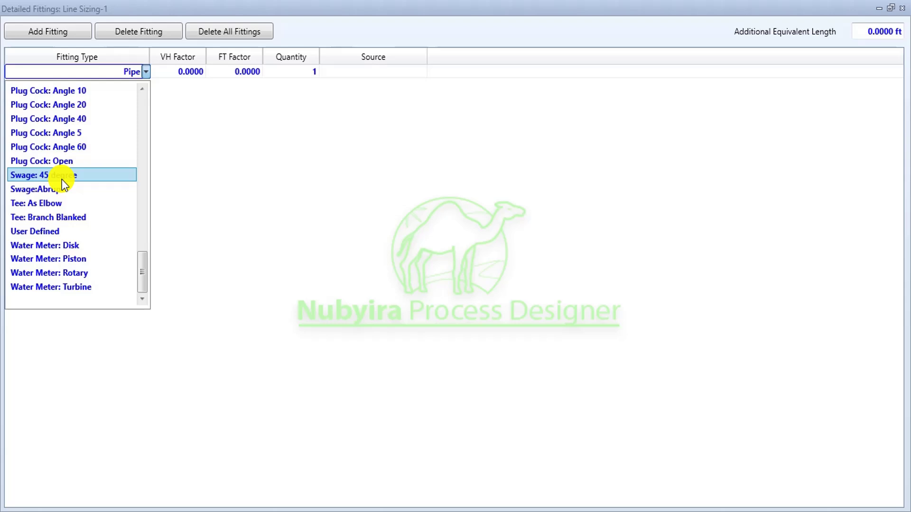
pyautogui.scroll(7, 61, 182)
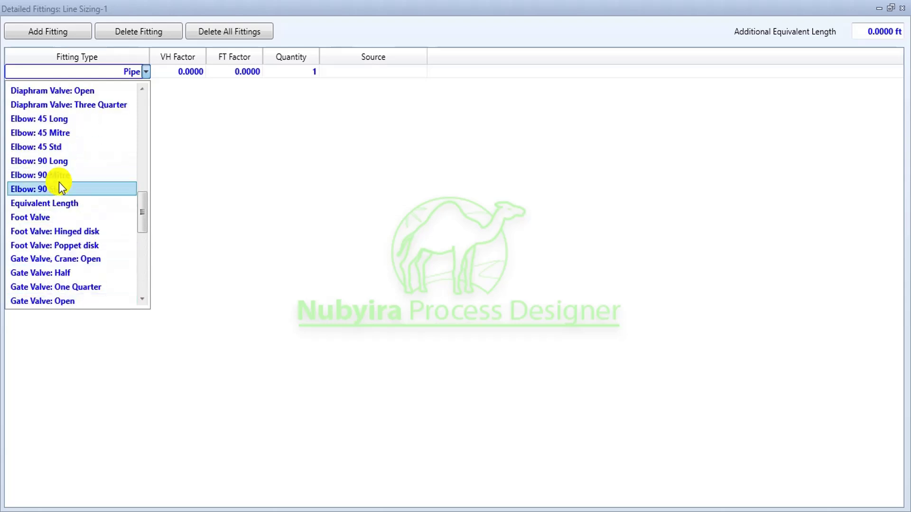
pyautogui.scroll(-5, 59, 190)
pyautogui.scroll(1, 67, 152)
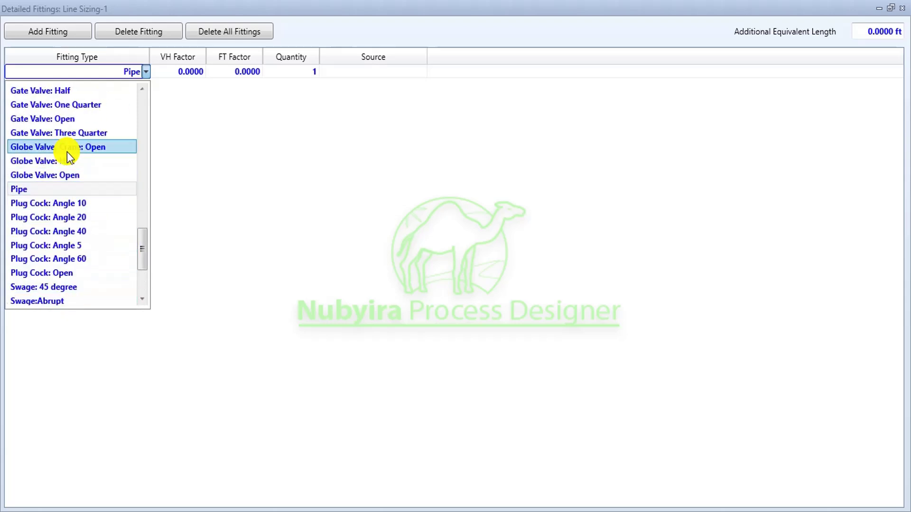
pyautogui.click(69, 174)
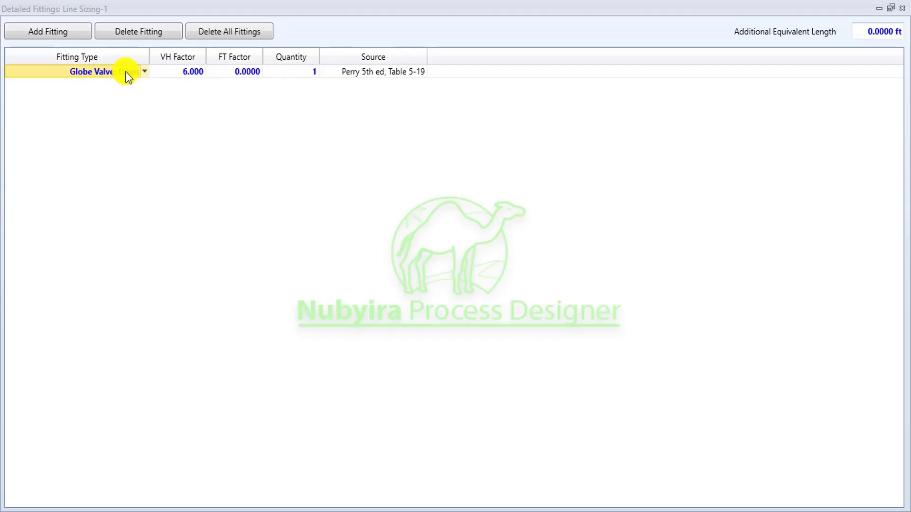
pyautogui.click(901, 8)
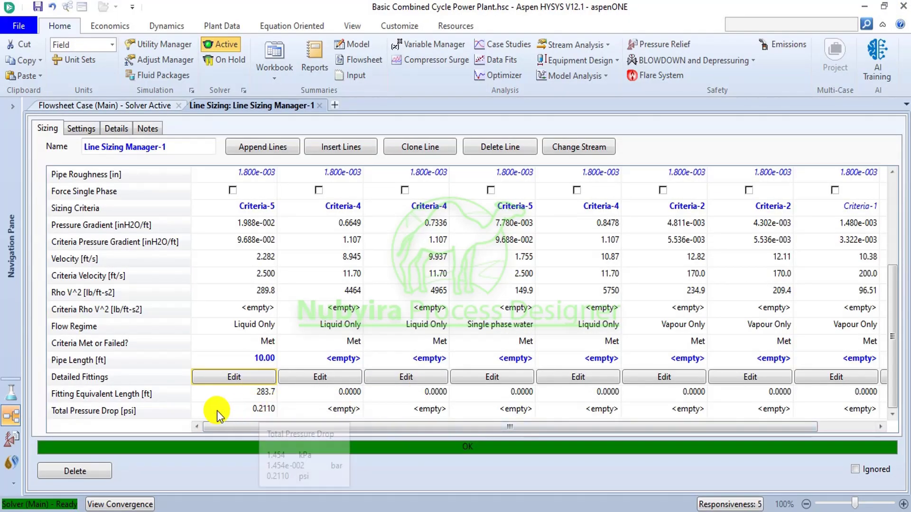
# Step: Copy the entire line sizing details table for all the lines
pyautogui.moveTo(267, 414)
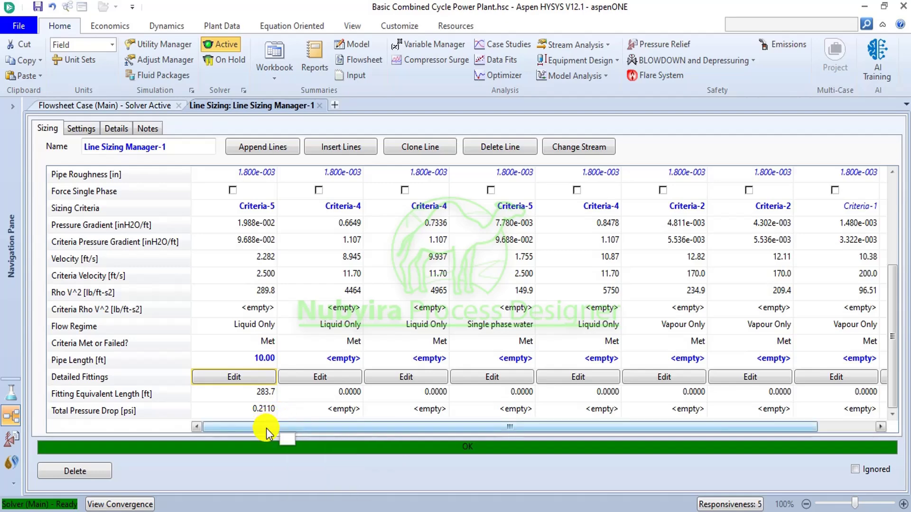
pyautogui.click(121, 107)
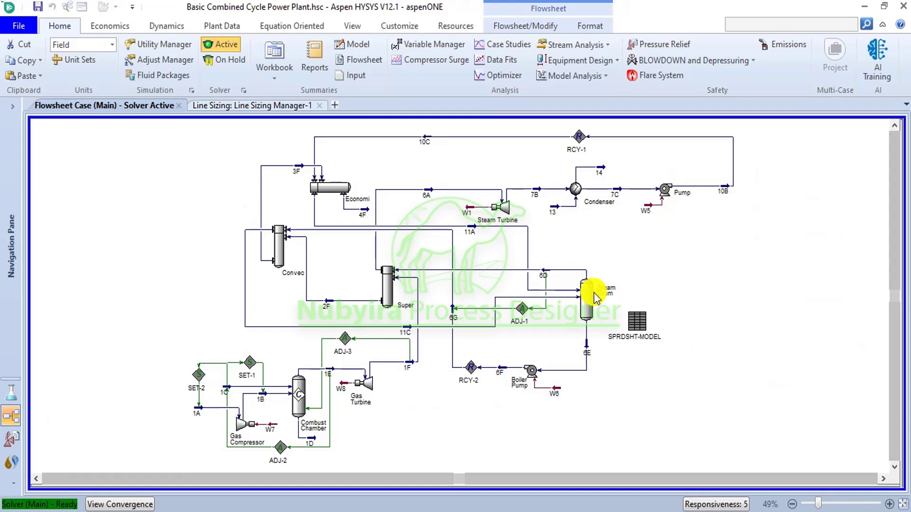
pyautogui.click(217, 102)
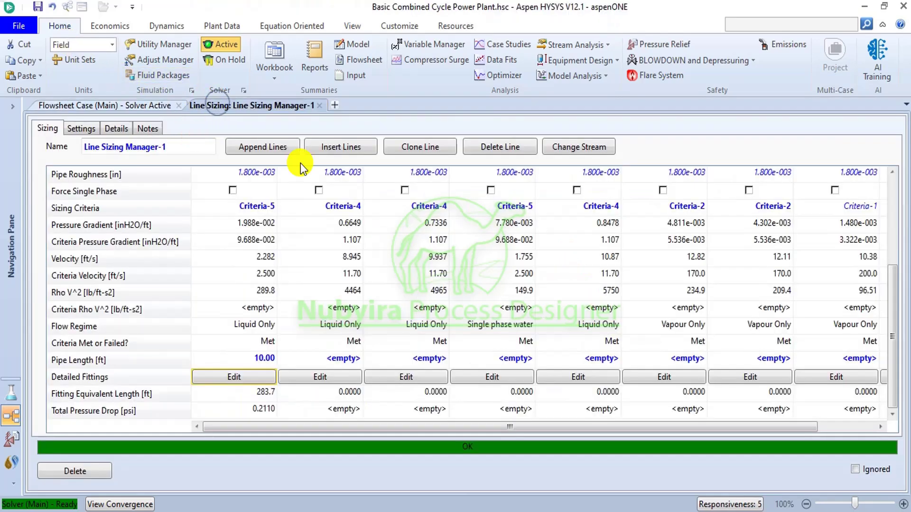
pyautogui.click(115, 129)
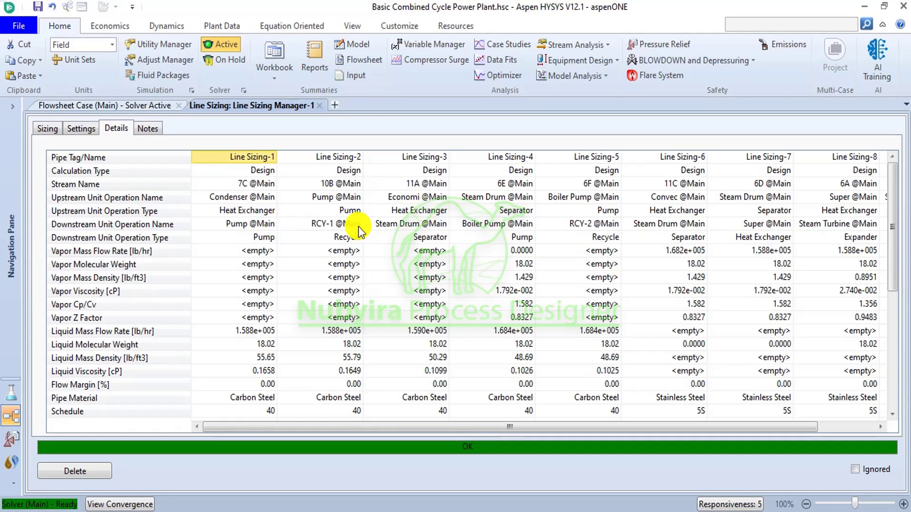
pyautogui.scroll(-6, 449, 257)
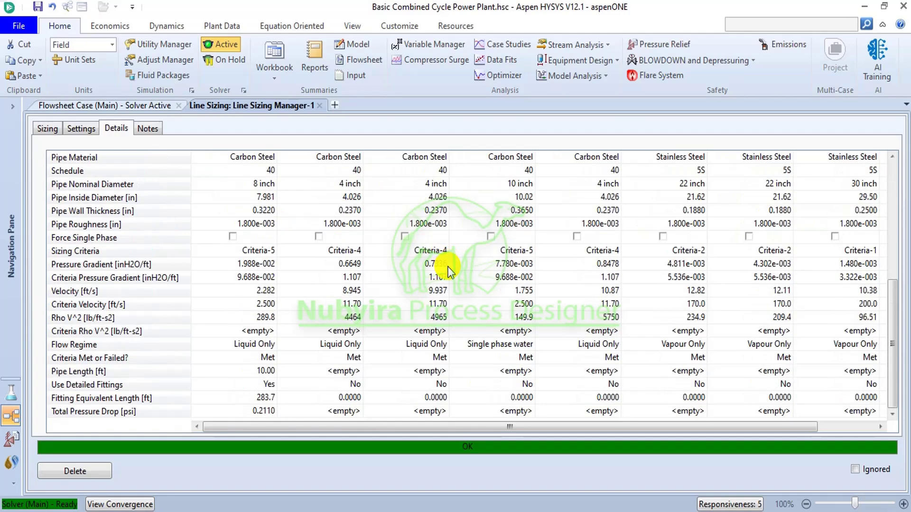
pyautogui.rightClick(146, 220)
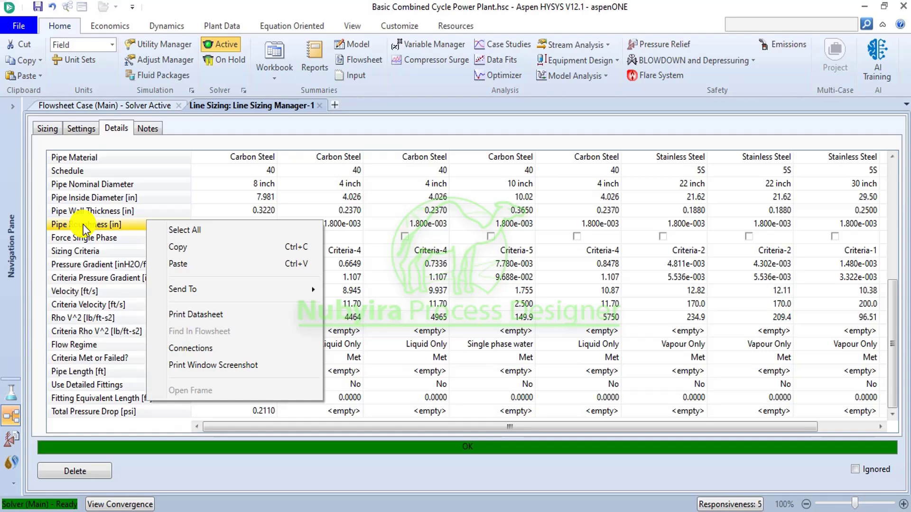
pyautogui.click(92, 184)
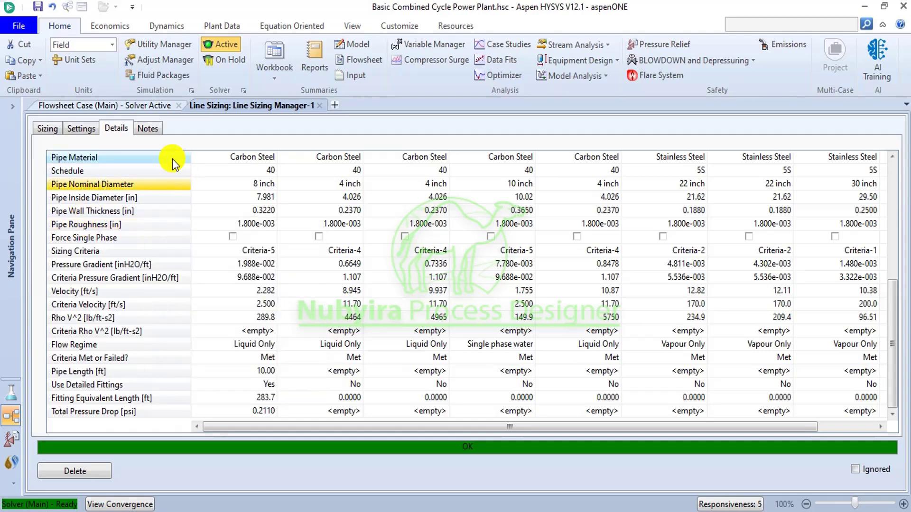
pyautogui.hotkey('ctrl', 'a')
pyautogui.rightClick(312, 205)
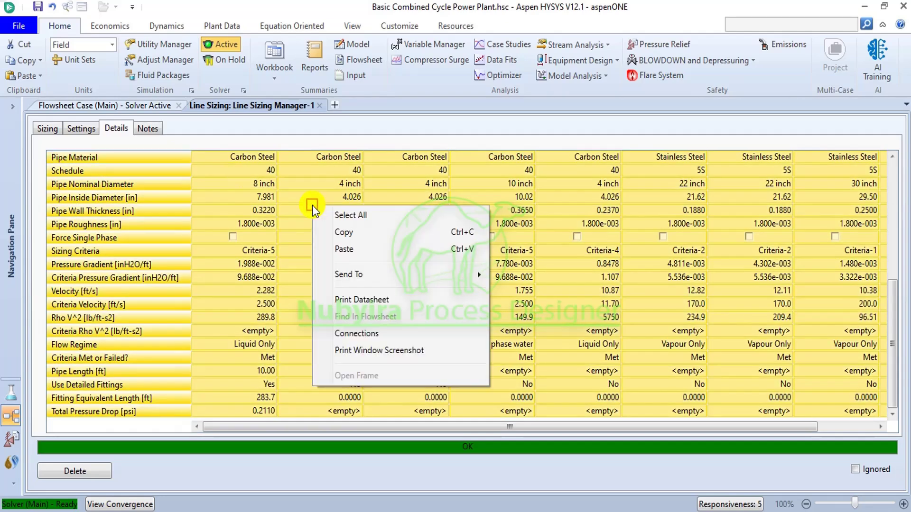
pyautogui.click(338, 232)
# Step: Examine the details of all lines and the sizing criteria settings, and return to the sizing table
pyautogui.scroll(2, 355, 285)
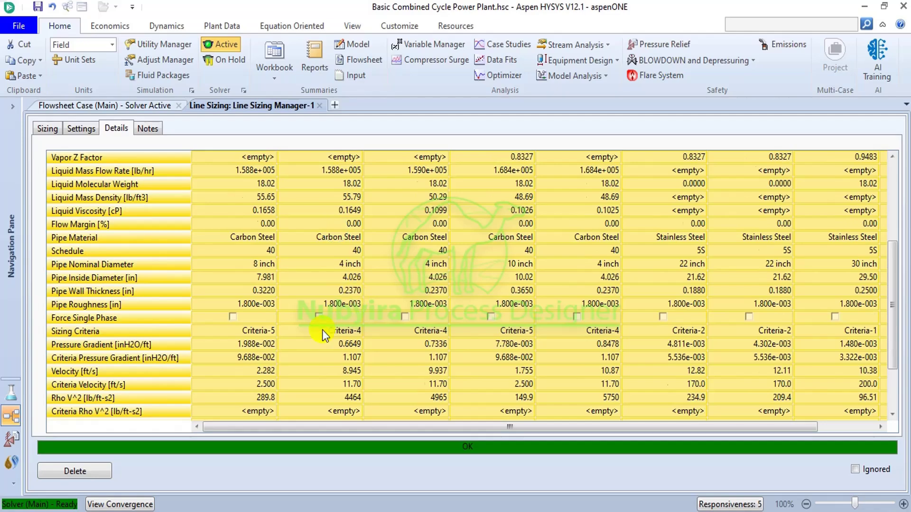
pyautogui.scroll(4, 323, 330)
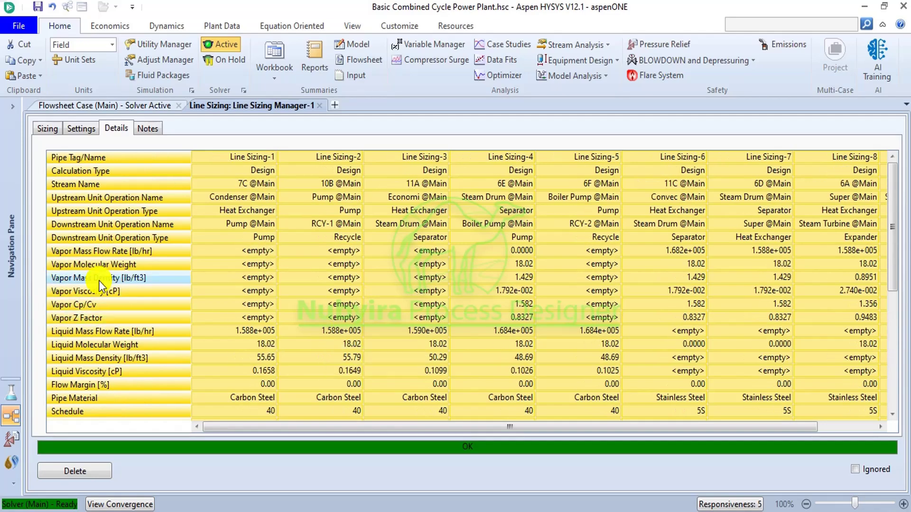
pyautogui.scroll(-2, 209, 296)
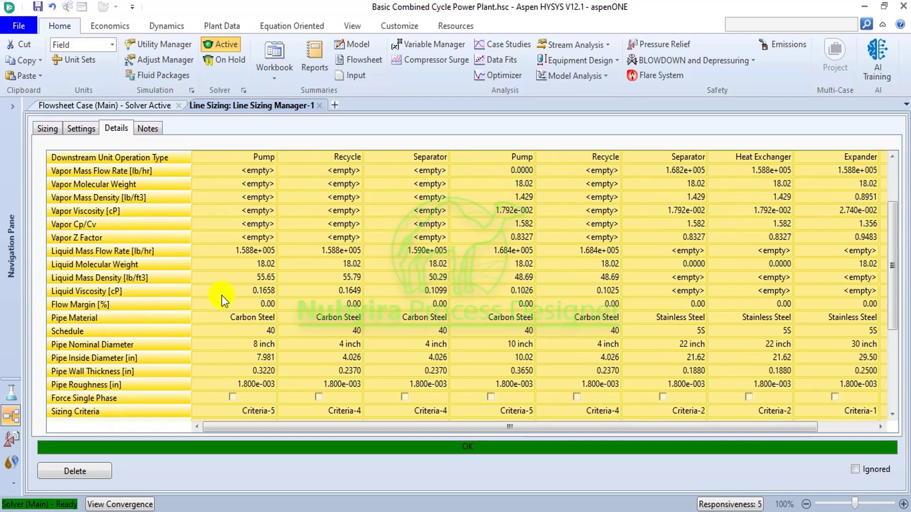
pyautogui.click(249, 319)
pyautogui.scroll(2, 312, 314)
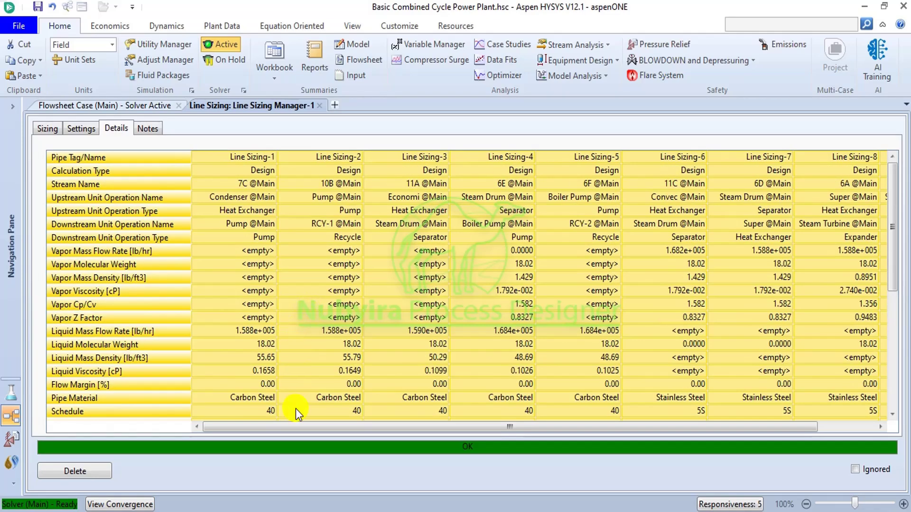
pyautogui.moveTo(284, 422); pyautogui.dragTo(498, 417)
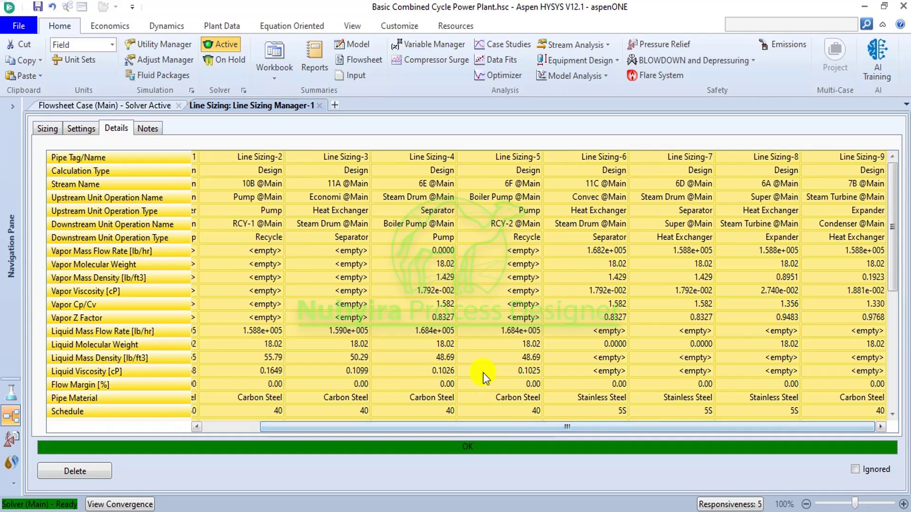
pyautogui.click(81, 129)
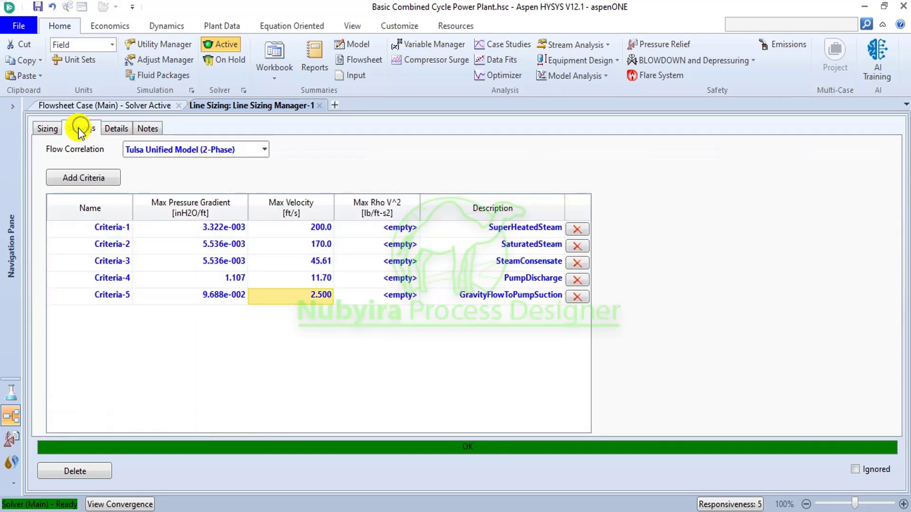
pyautogui.click(45, 132)
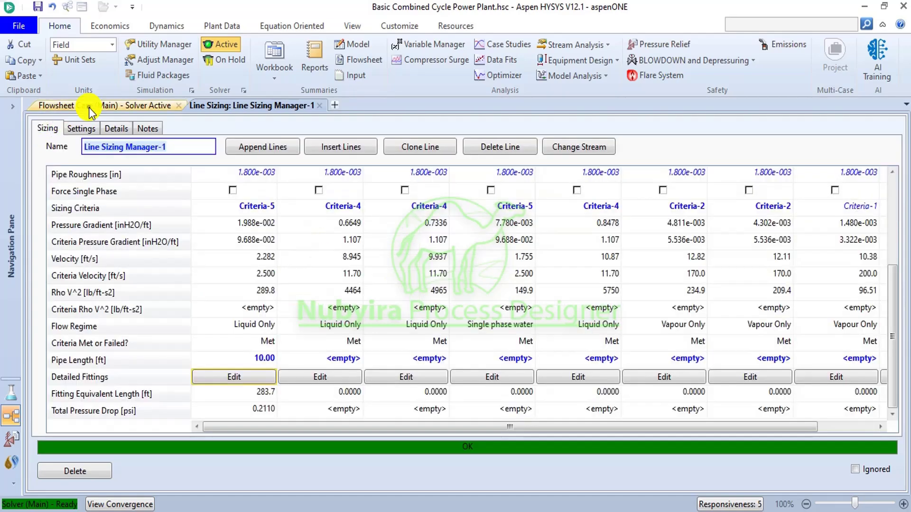
# Step: Add a pipe segment to the flowsheet in the empty area below the Pump
pyautogui.click(89, 107)
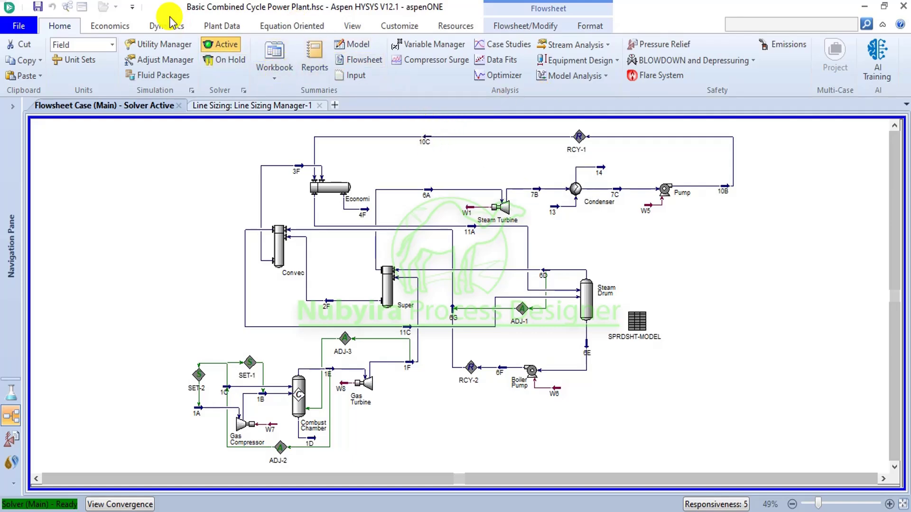
pyautogui.click(507, 26)
pyautogui.click(354, 26)
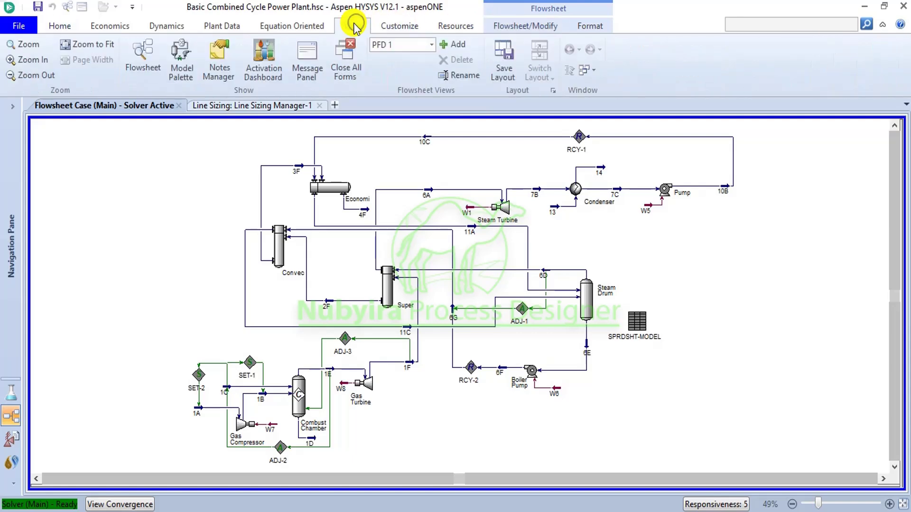
pyautogui.click(191, 72)
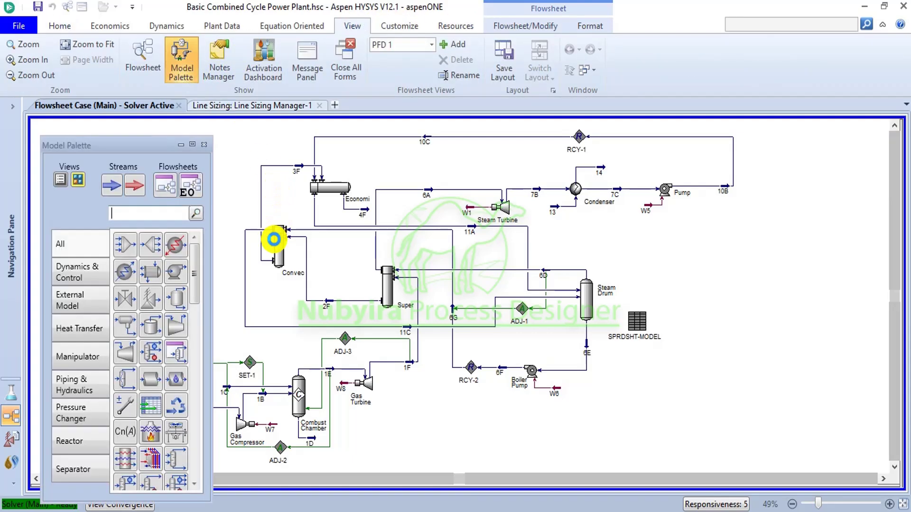
pyautogui.click(88, 391)
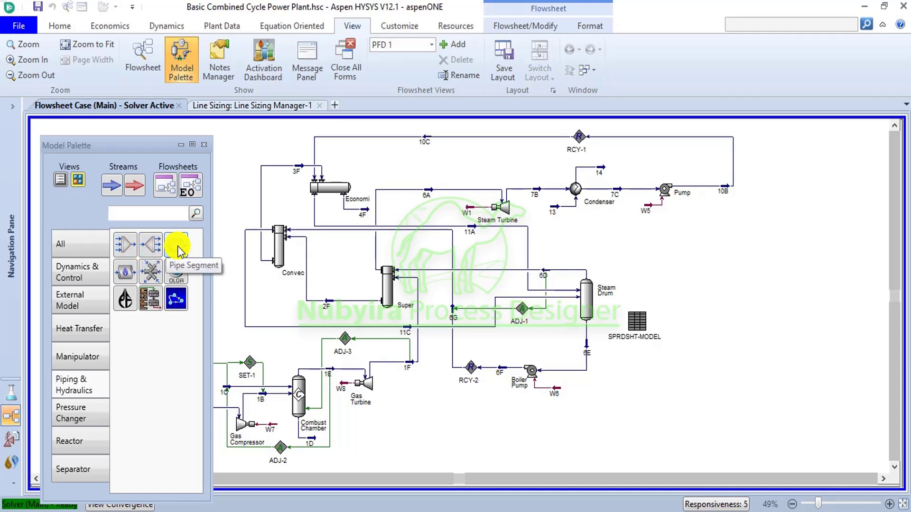
pyautogui.moveTo(179, 250); pyautogui.dragTo(673, 265)
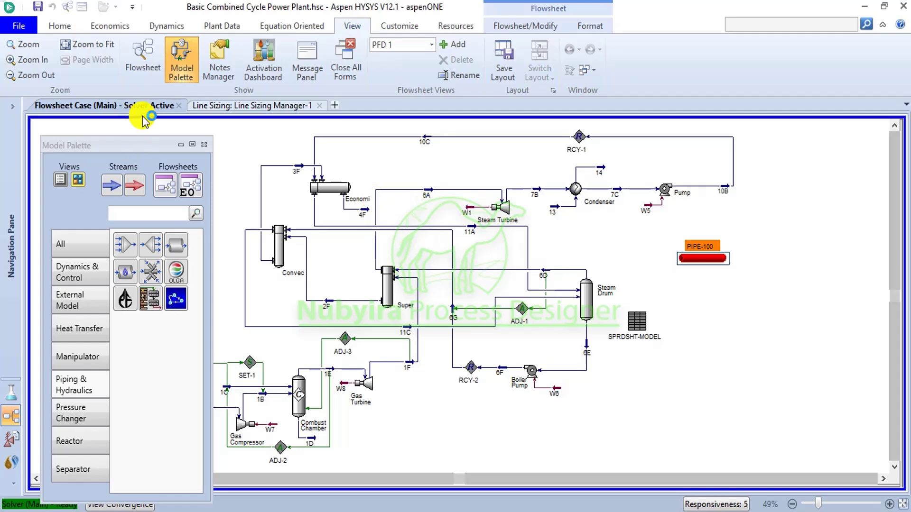
pyautogui.click(202, 145)
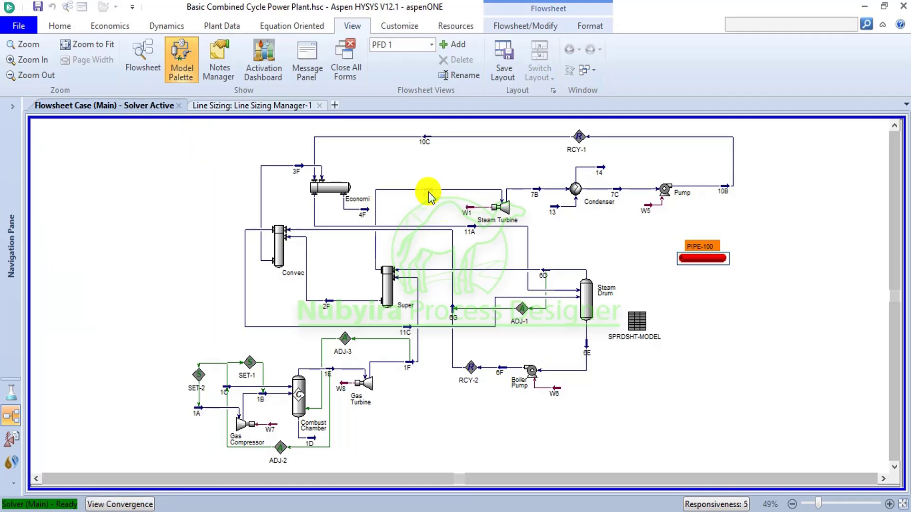
# Step: Copy stream 6A and paste the duplicate into the empty area just beside the new pipe segment's inlet
pyautogui.click(432, 192)
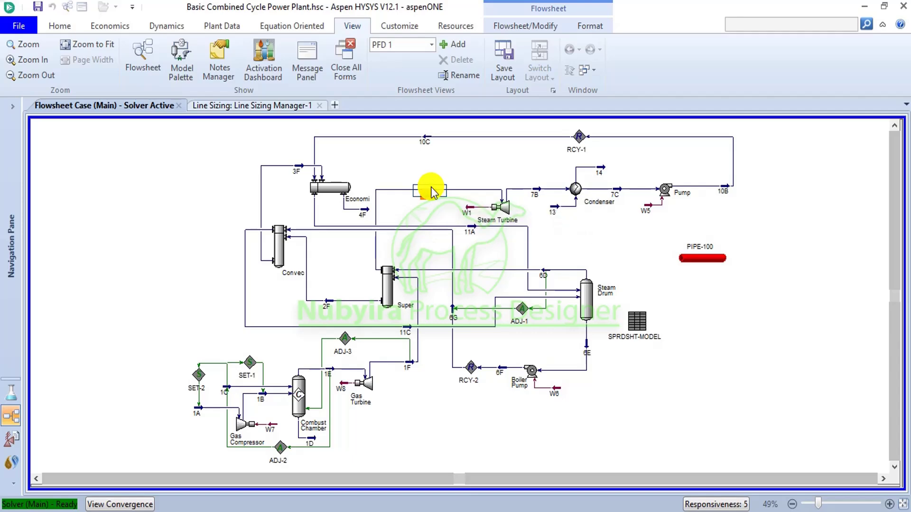
pyautogui.rightClick(432, 190)
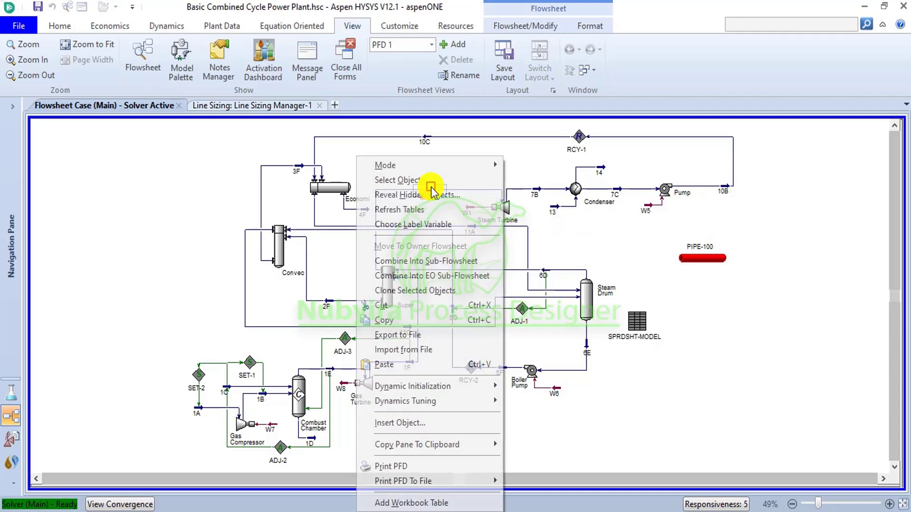
pyautogui.click(400, 327)
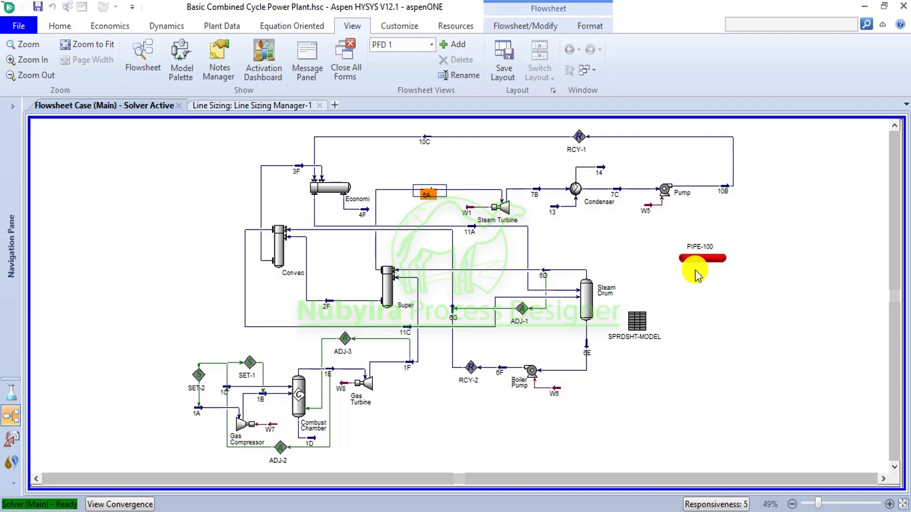
pyautogui.scroll(4, 673, 228)
pyautogui.moveTo(680, 236)
pyautogui.scroll(-3, 680, 235)
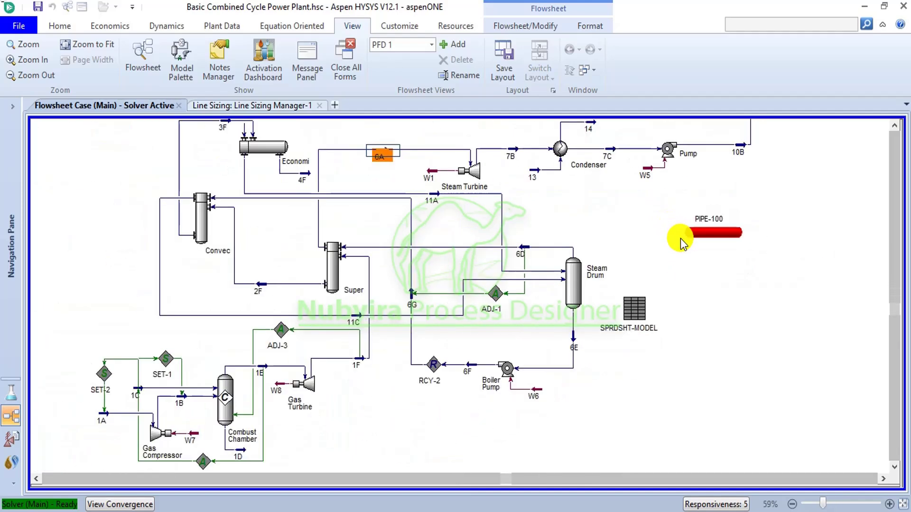
pyautogui.rightClick(653, 225)
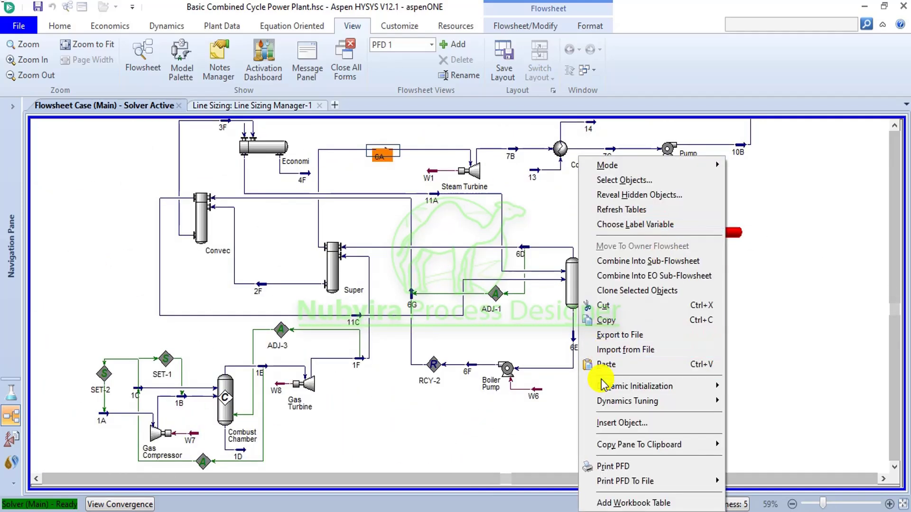
pyautogui.click(605, 366)
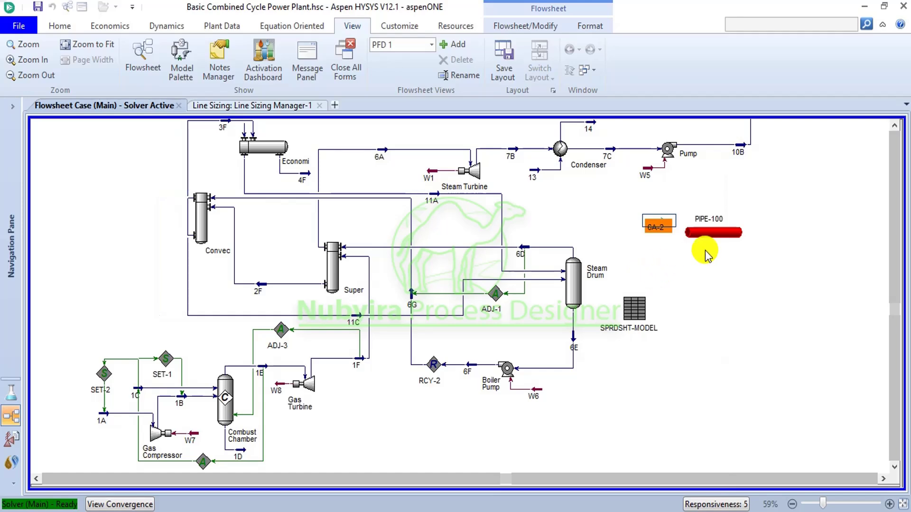
# Step: Connect the pipe segment PIPE-100 with inlet 6A-2, a new outlet stream 6A-3 and a new energy stream Q6A
pyautogui.click(719, 232)
pyautogui.doubleClick(725, 232)
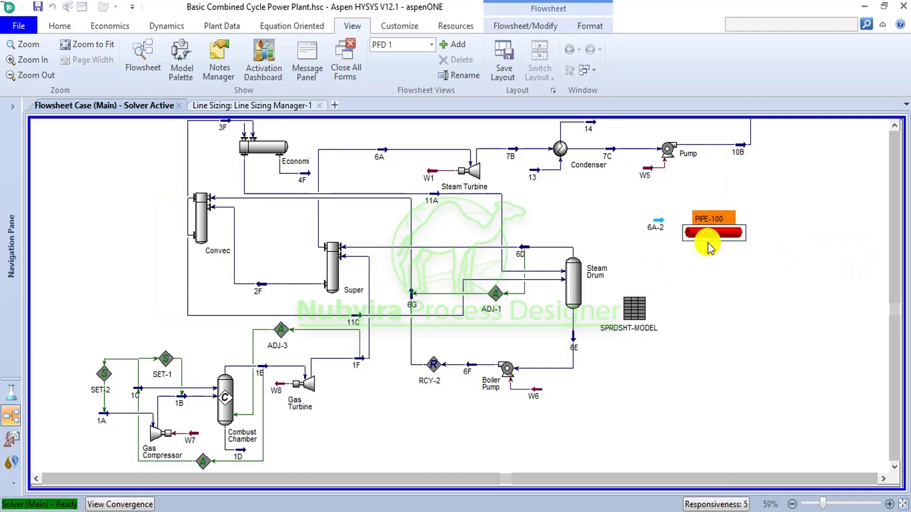
pyautogui.click(249, 236)
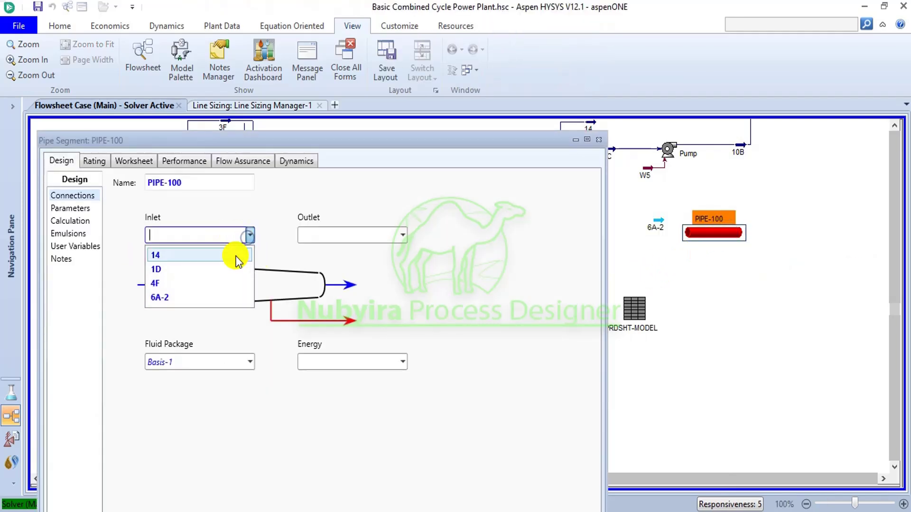
pyautogui.click(193, 298)
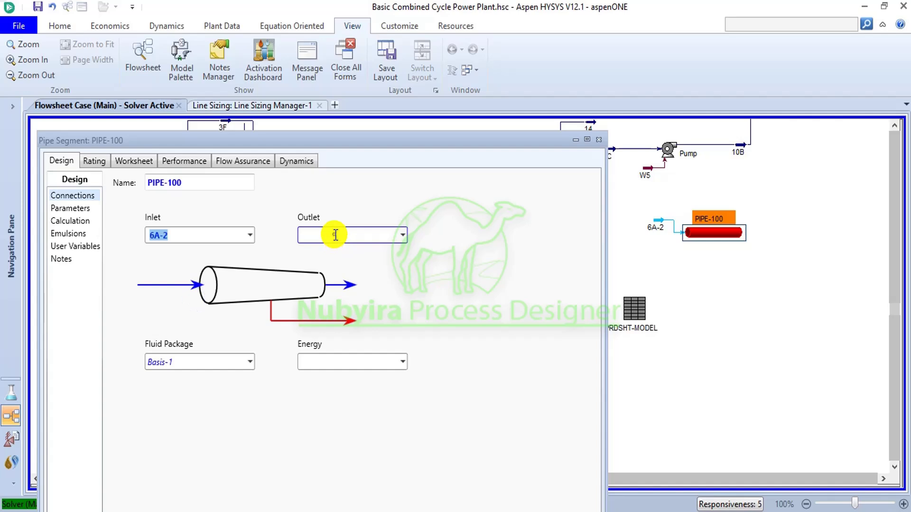
pyautogui.click(333, 235)
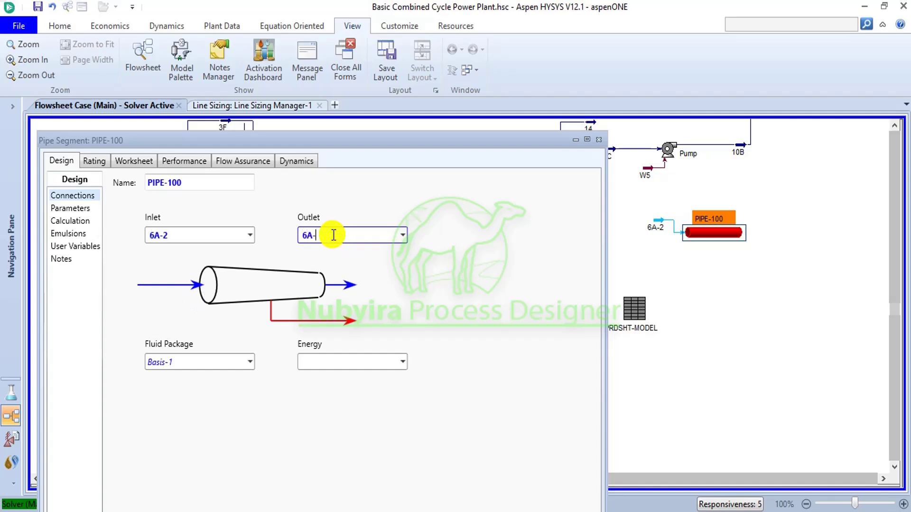
pyautogui.press('Return')
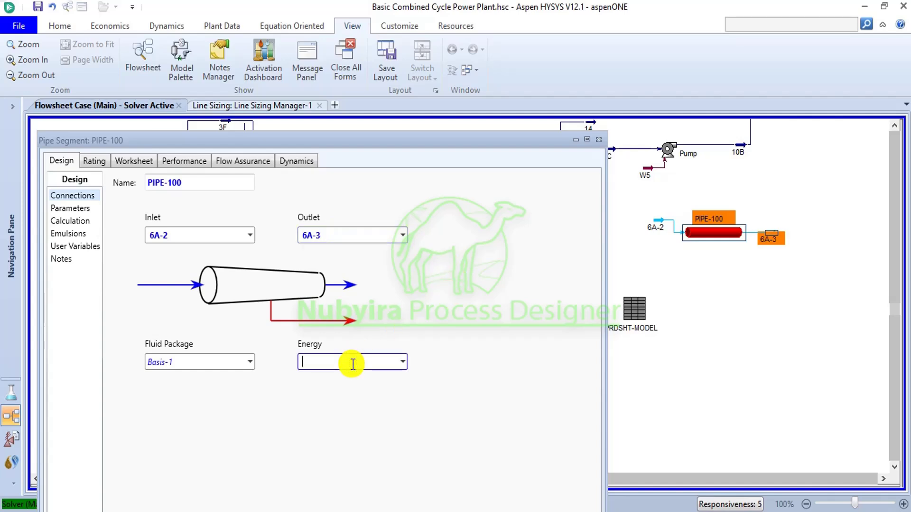
pyautogui.click(587, 140)
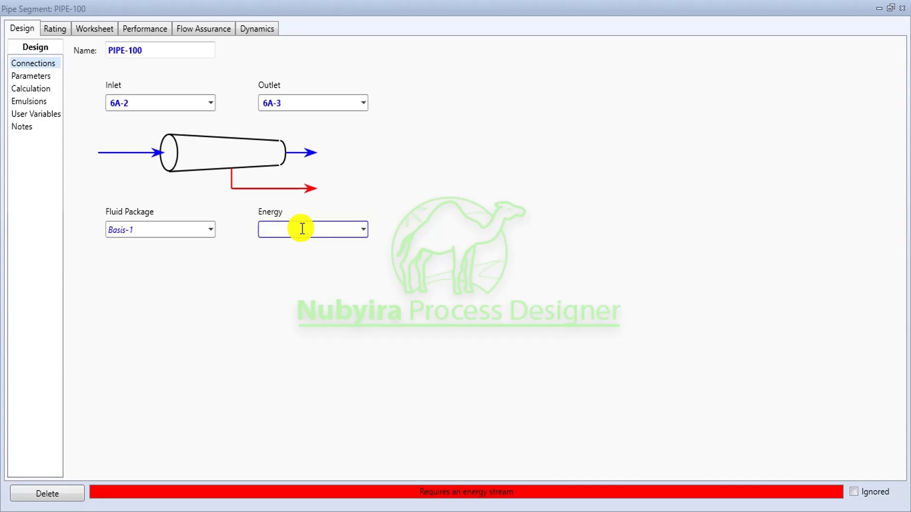
pyautogui.write('Q6A')
pyautogui.press('Return')
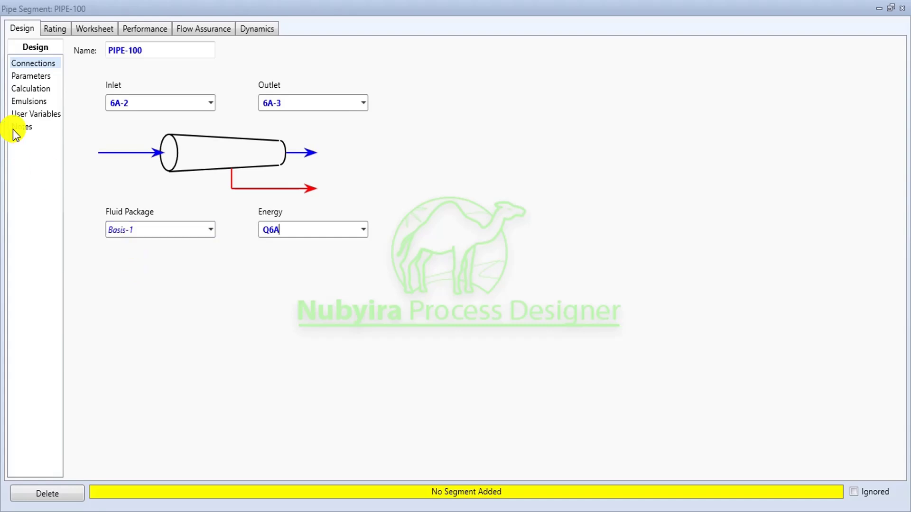
# Step: Check the pipe's design parameters and stream conditions, and append a segment to its length-elevation profile
pyautogui.click(29, 79)
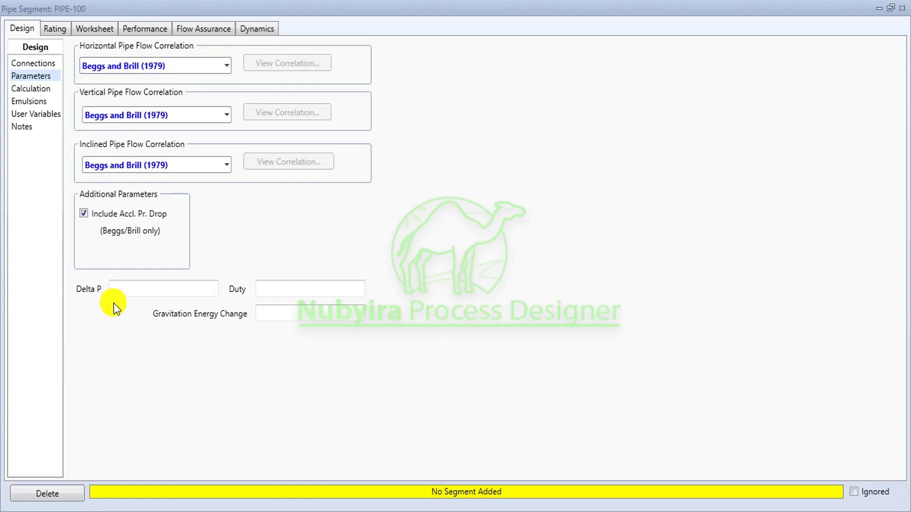
pyautogui.click(104, 30)
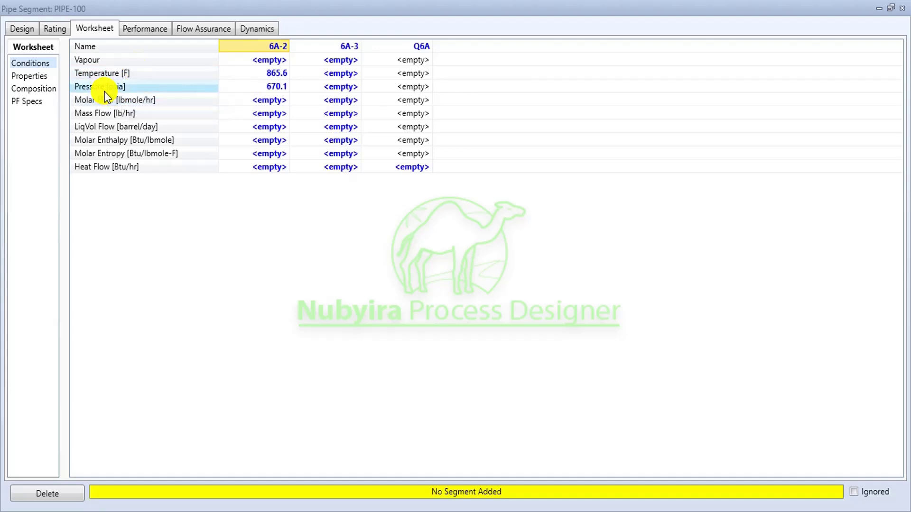
pyautogui.click(19, 30)
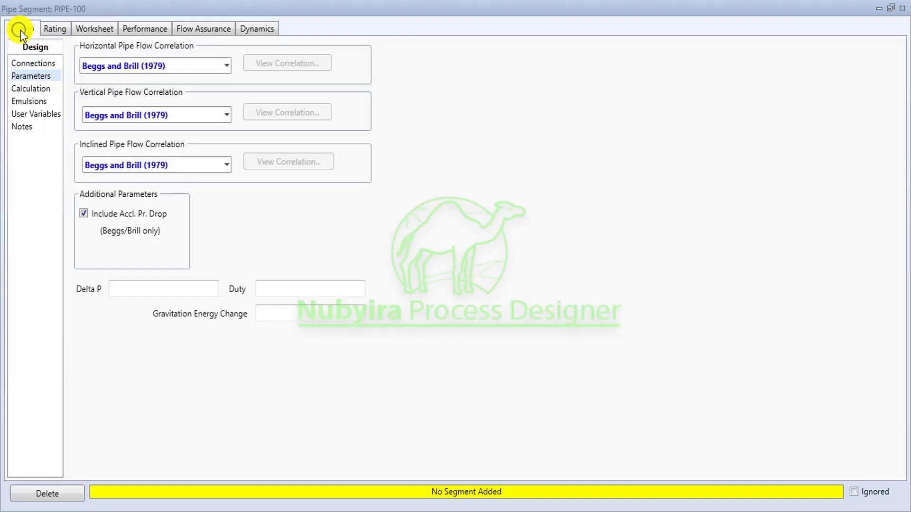
pyautogui.click(56, 28)
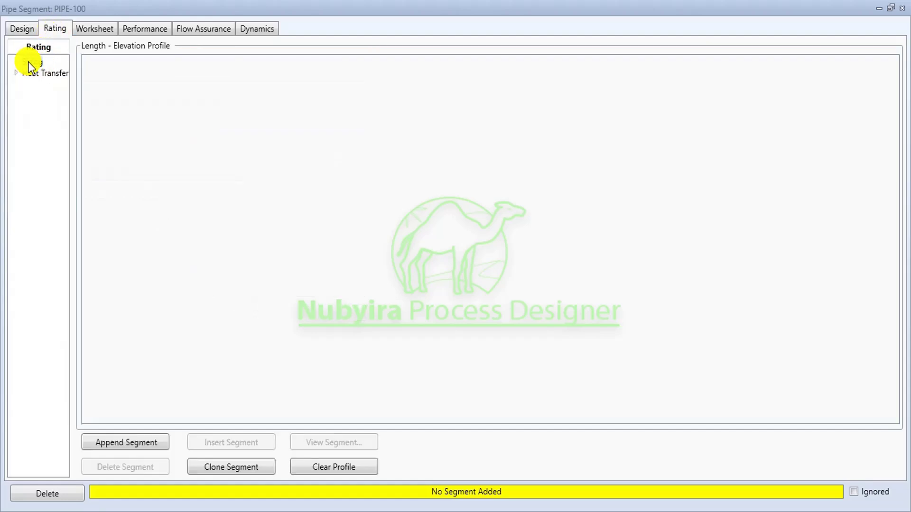
pyautogui.click(119, 441)
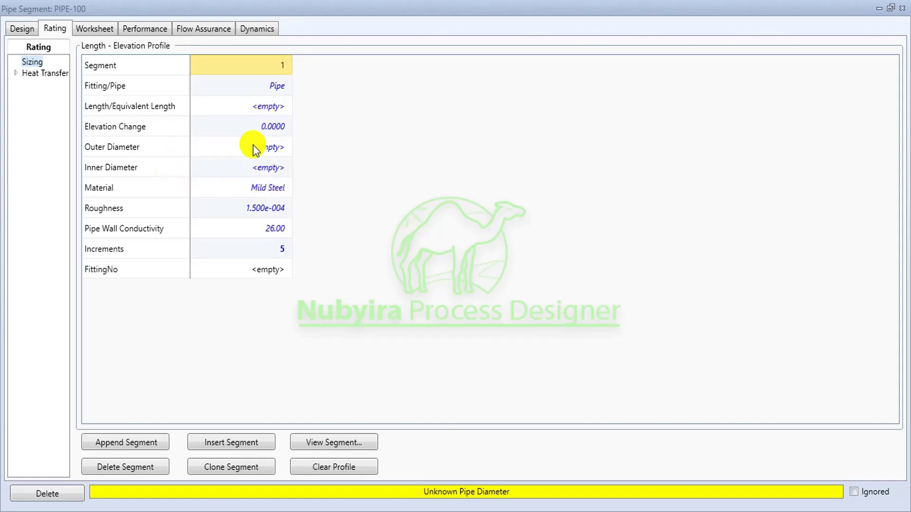
pyautogui.click(278, 148)
pyautogui.doubleClick(278, 149)
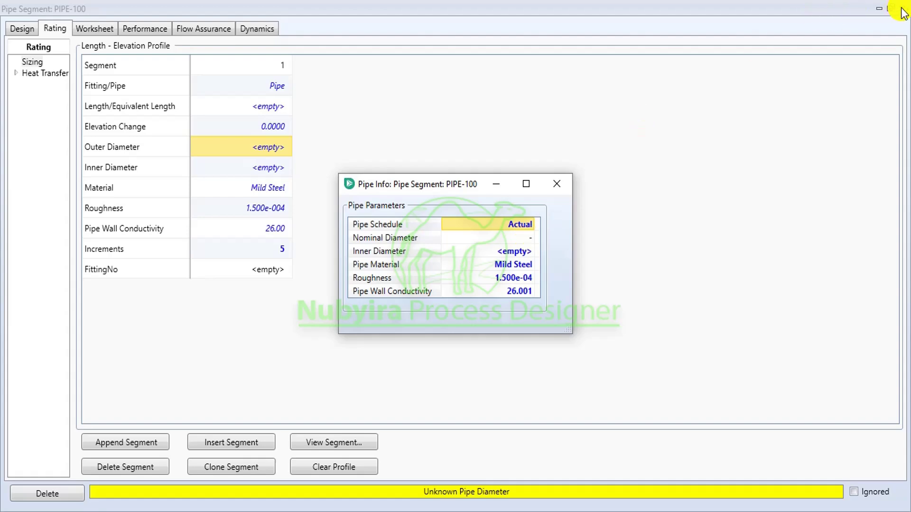
pyautogui.click(557, 184)
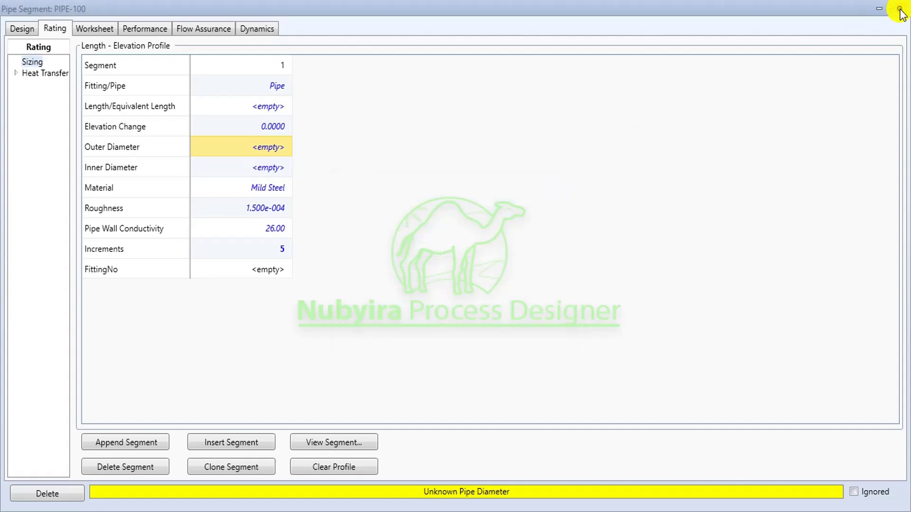
# Step: Look up the schedule and nominal diameter sized for stream 6A in the line sizing table, and return to the flowsheet
pyautogui.click(899, 9)
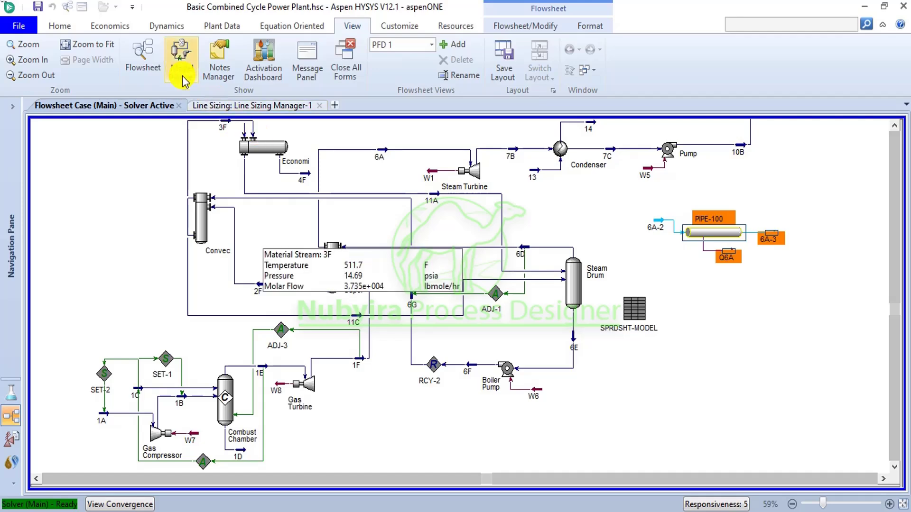
pyautogui.click(242, 105)
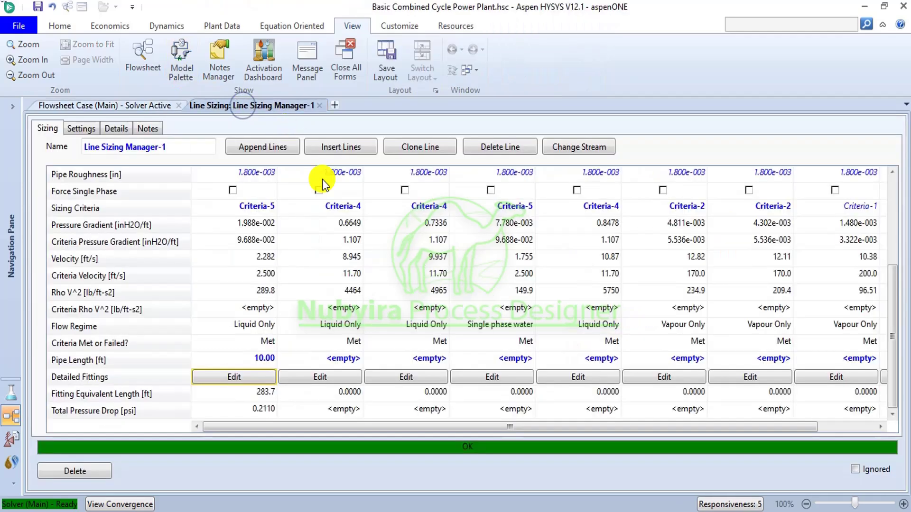
pyautogui.scroll(2, 332, 237)
pyautogui.scroll(1, 331, 238)
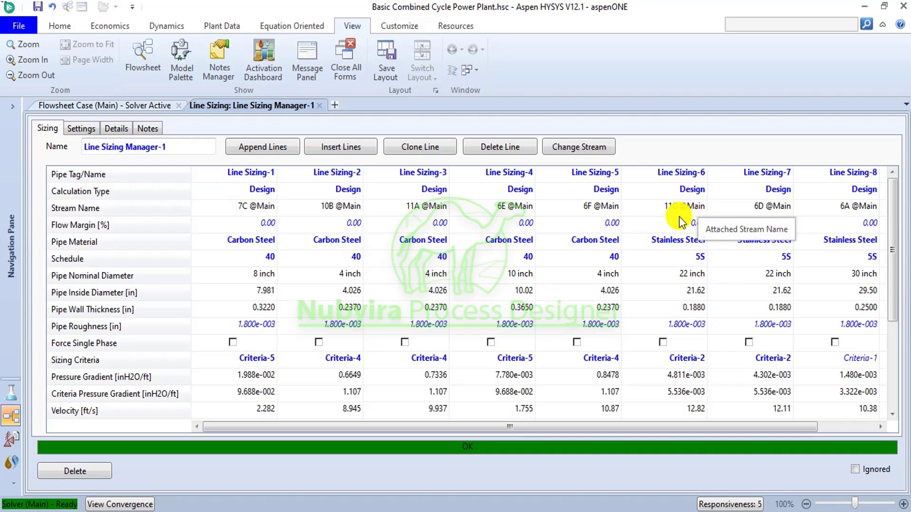
pyautogui.moveTo(485, 424); pyautogui.dragTo(541, 427)
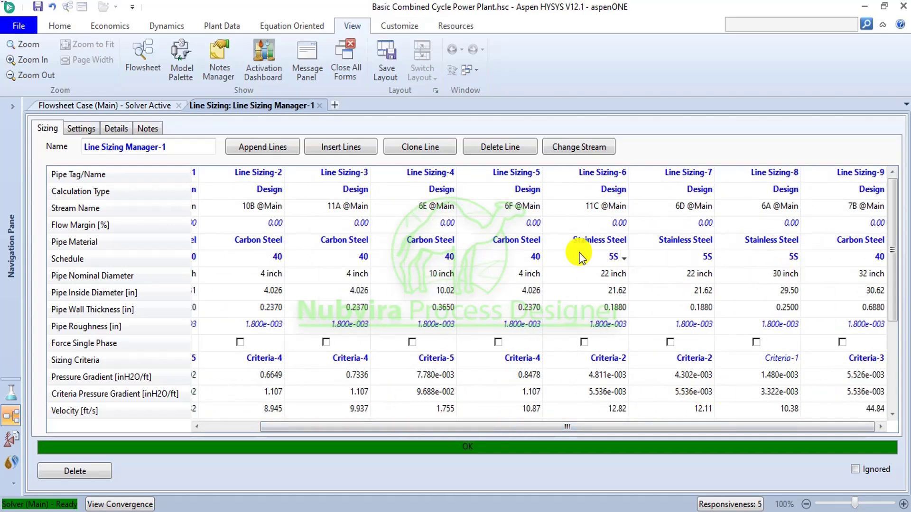
pyautogui.click(116, 104)
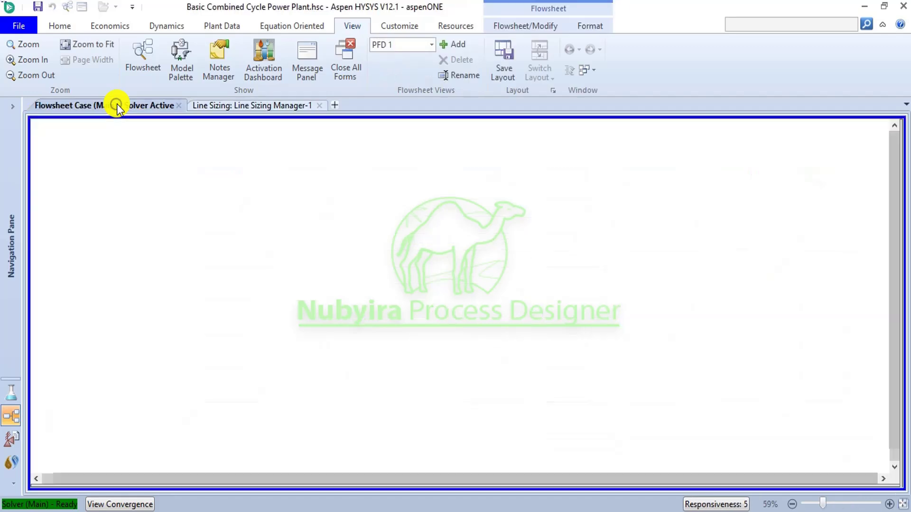
# Step: Set segment 1 of the pipe PIPE-100 to Schedule 5S with a nominal diameter of 30 inch
pyautogui.click(712, 239)
pyautogui.doubleClick(712, 239)
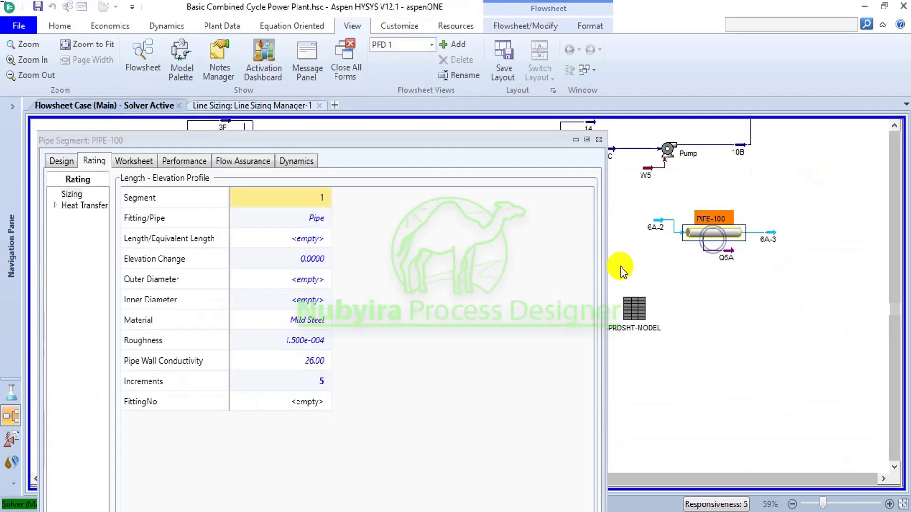
pyautogui.doubleClick(304, 285)
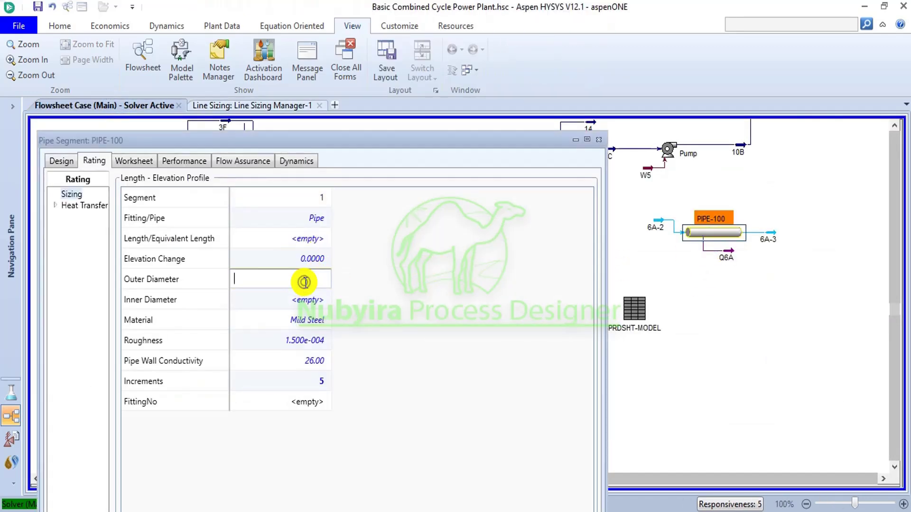
pyautogui.click(528, 239)
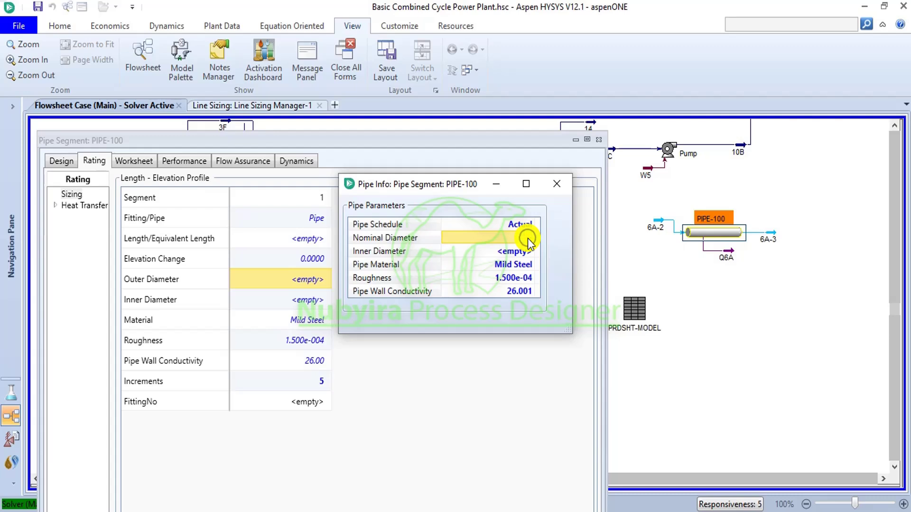
pyautogui.click(527, 225)
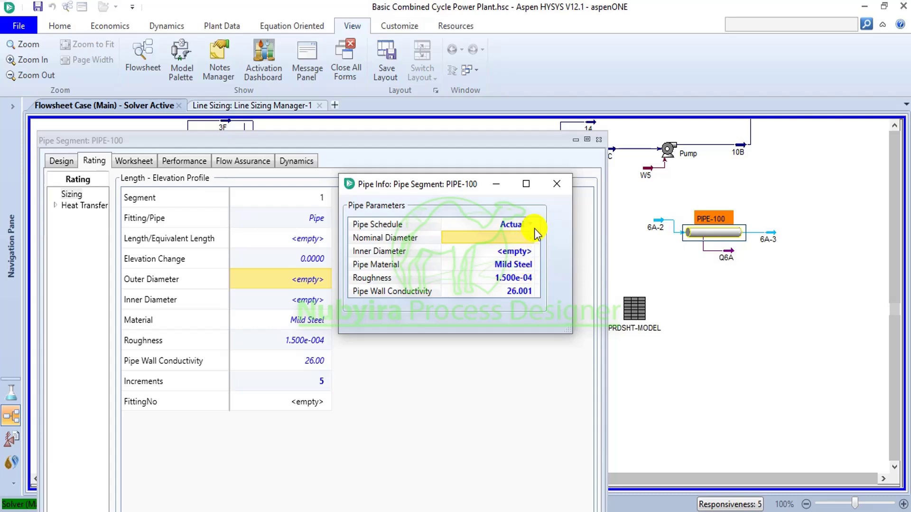
pyautogui.click(530, 225)
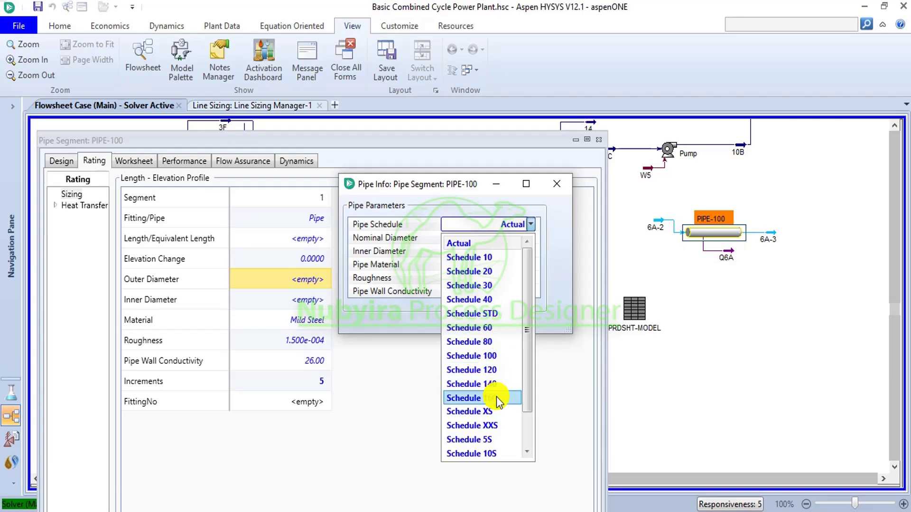
pyautogui.click(489, 439)
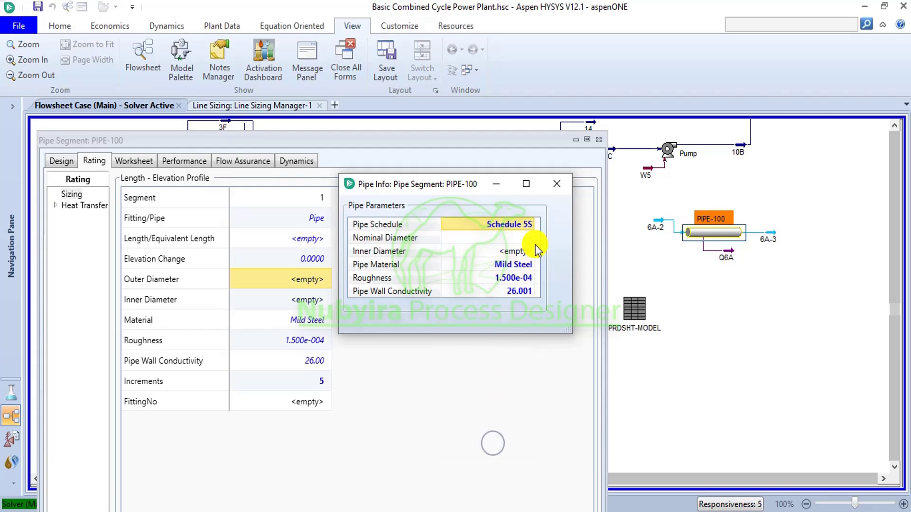
pyautogui.click(526, 237)
pyautogui.click(530, 237)
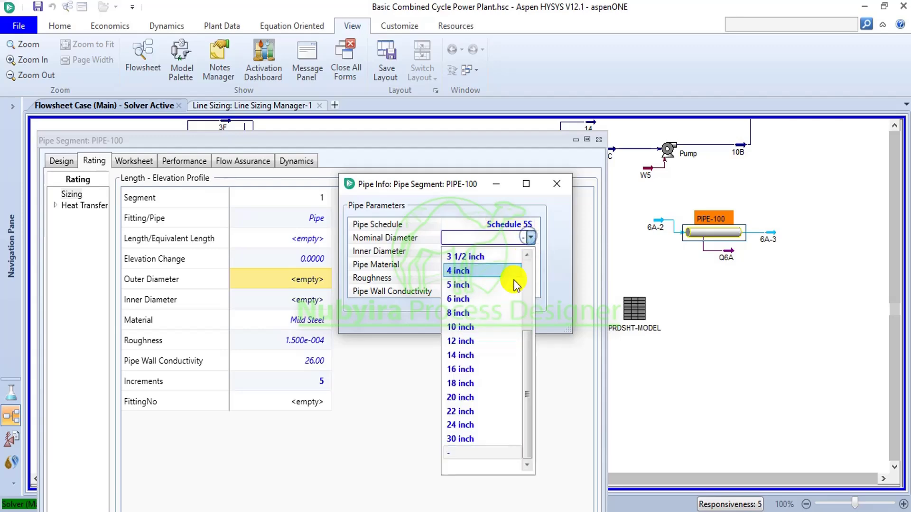
pyautogui.click(478, 440)
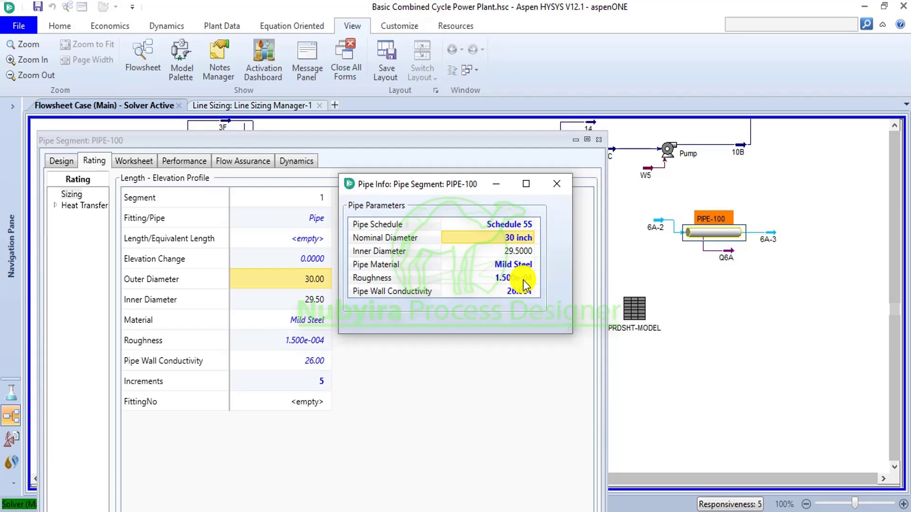
pyautogui.click(557, 184)
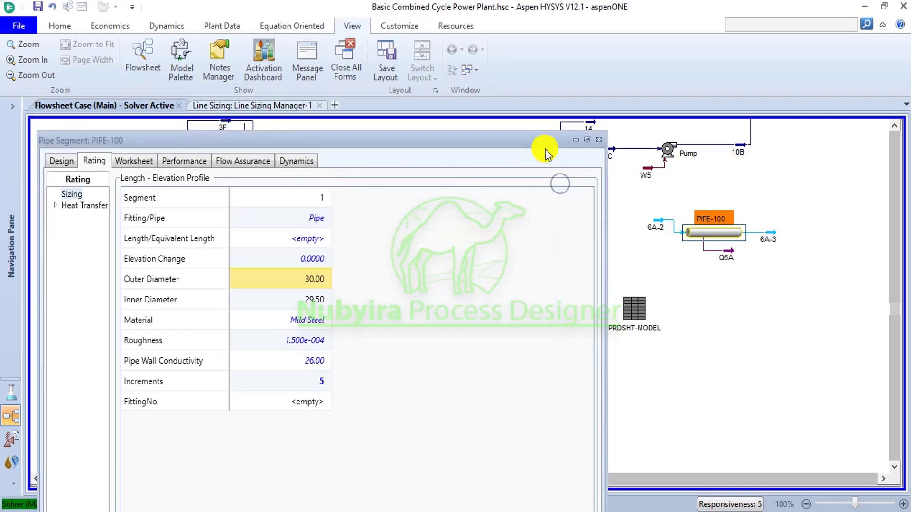
pyautogui.click(587, 140)
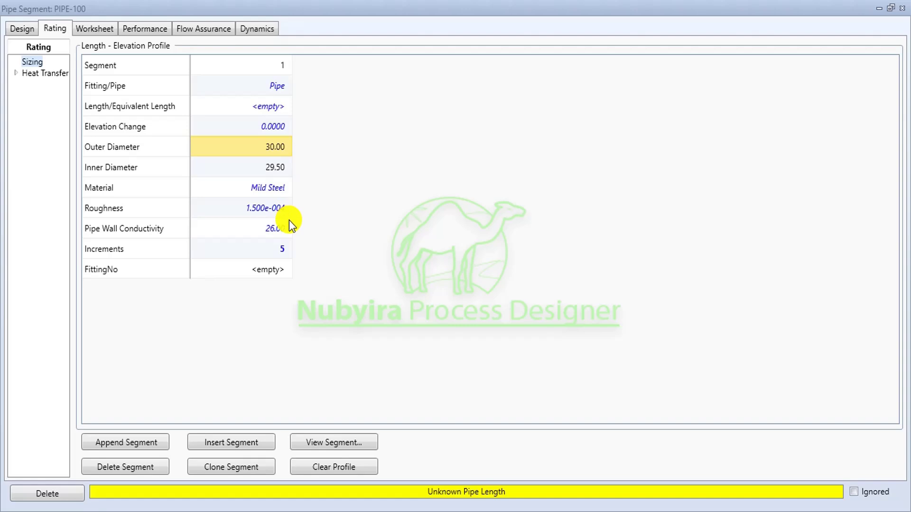
# Step: Set segment 1's length to 10 ft and the pipe's overall heat loss to 0 Btu/hr, and check the overall HTC page
pyautogui.click(282, 110)
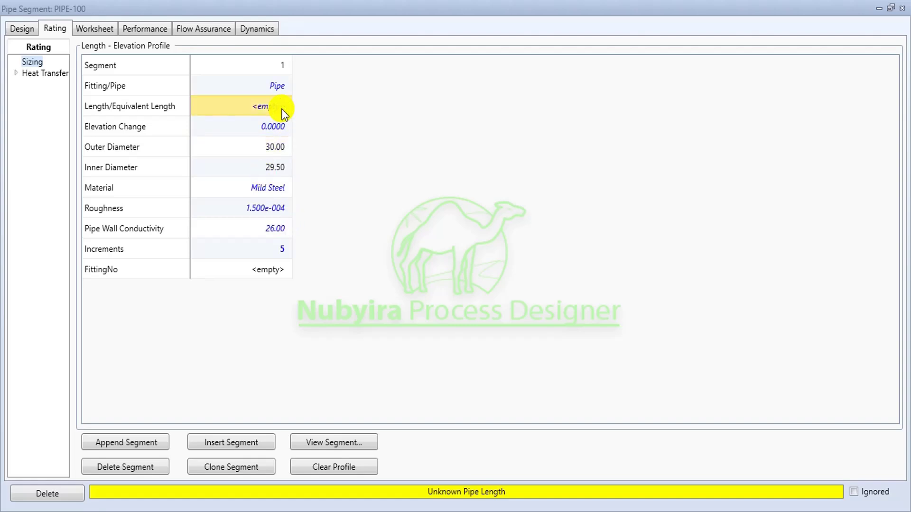
pyautogui.write('10')
pyautogui.press('Return')
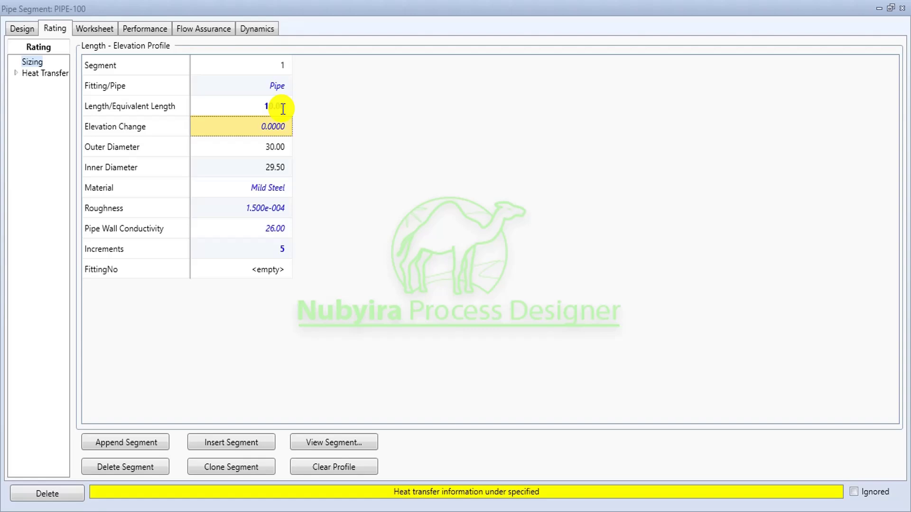
pyautogui.click(32, 69)
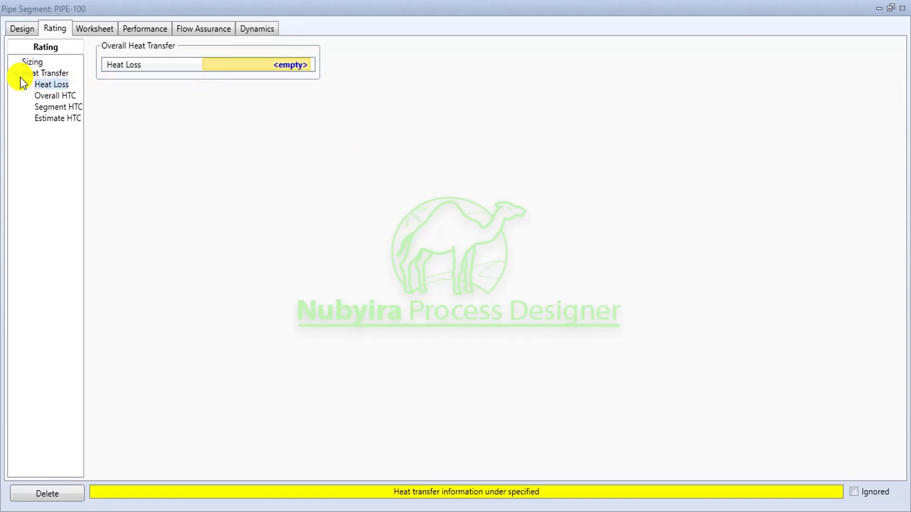
pyautogui.click(283, 64)
pyautogui.write('0 Btu/hr')
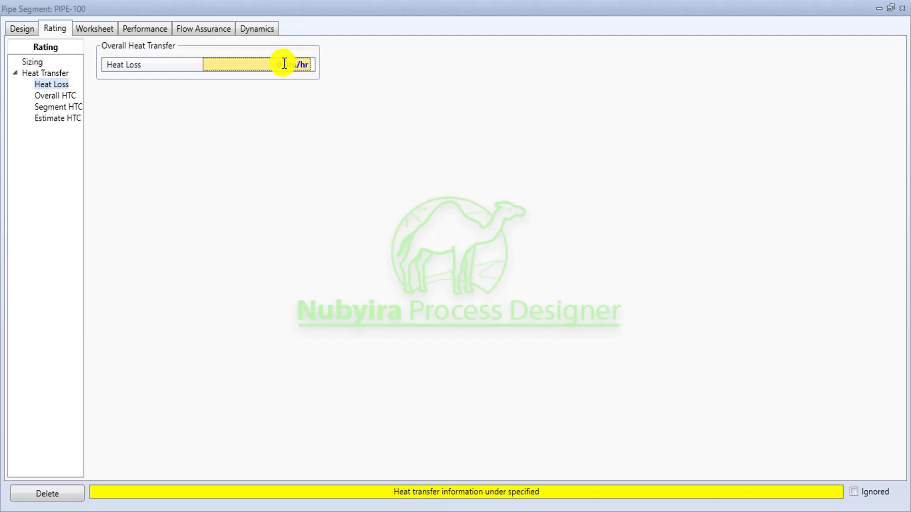
pyautogui.press('Return')
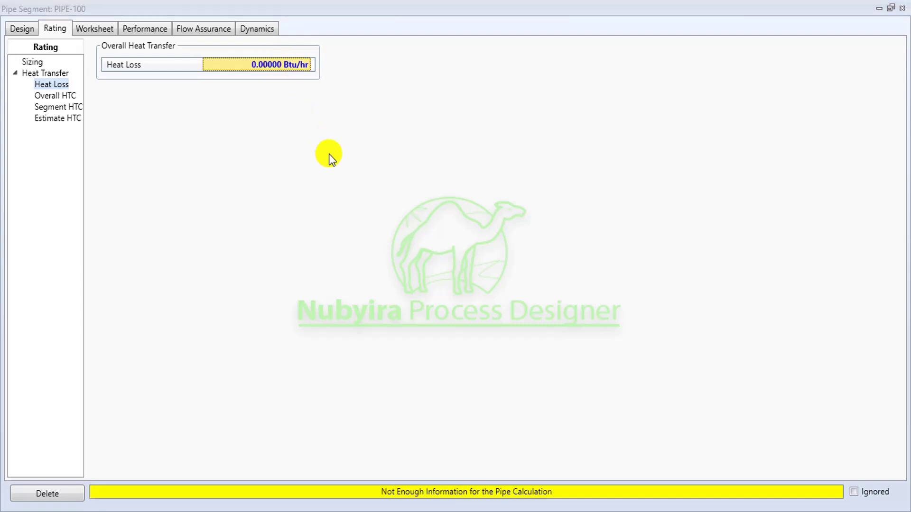
pyautogui.click(41, 95)
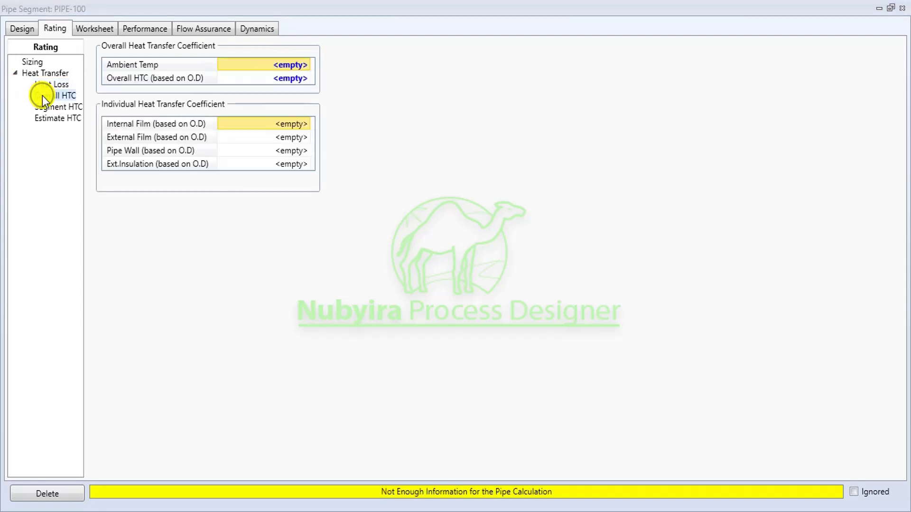
pyautogui.click(28, 62)
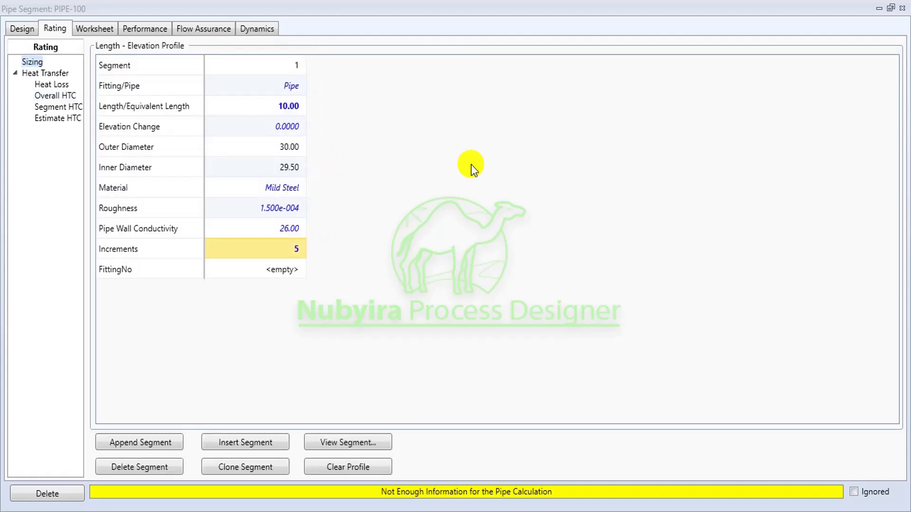
# Step: Define the pipe's inlet stream 6A-2 from stream 6A, copying its composition and molar flow, and return to the pipe's stream conditions
pyautogui.click(81, 29)
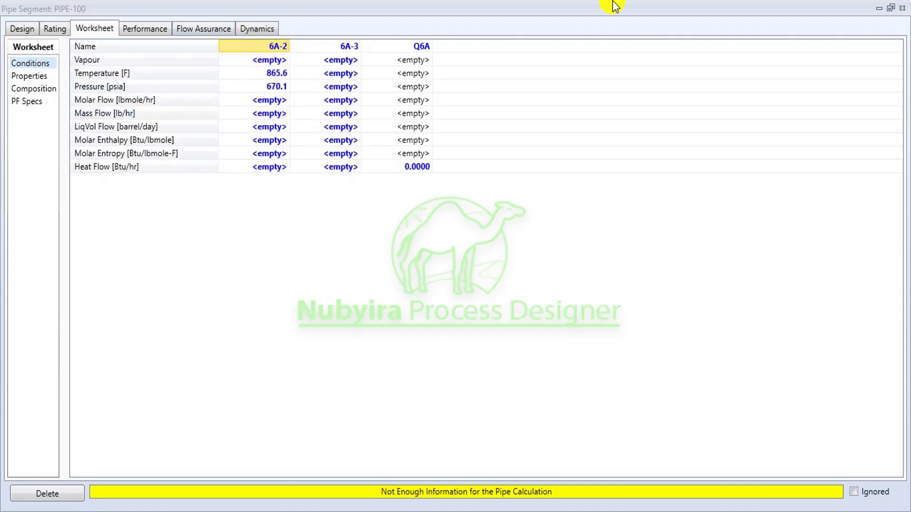
pyautogui.doubleClick(271, 44)
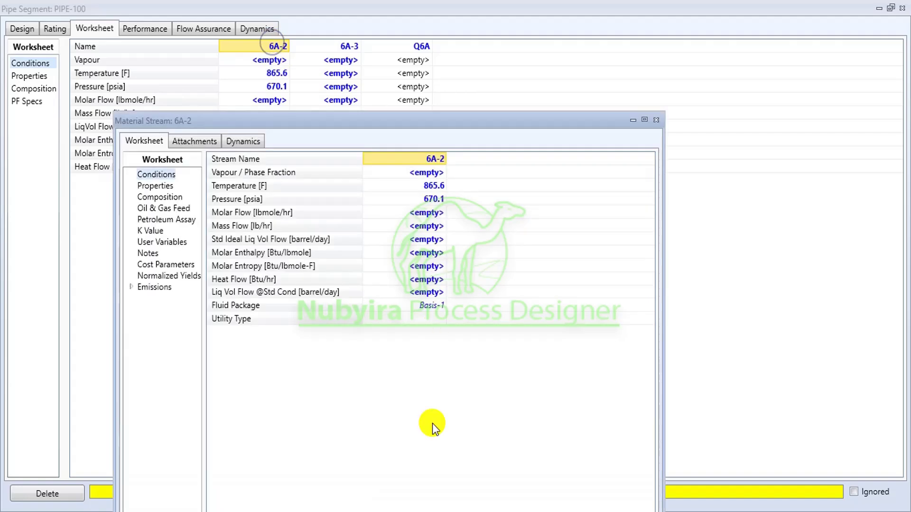
pyautogui.click(642, 121)
pyautogui.click(190, 496)
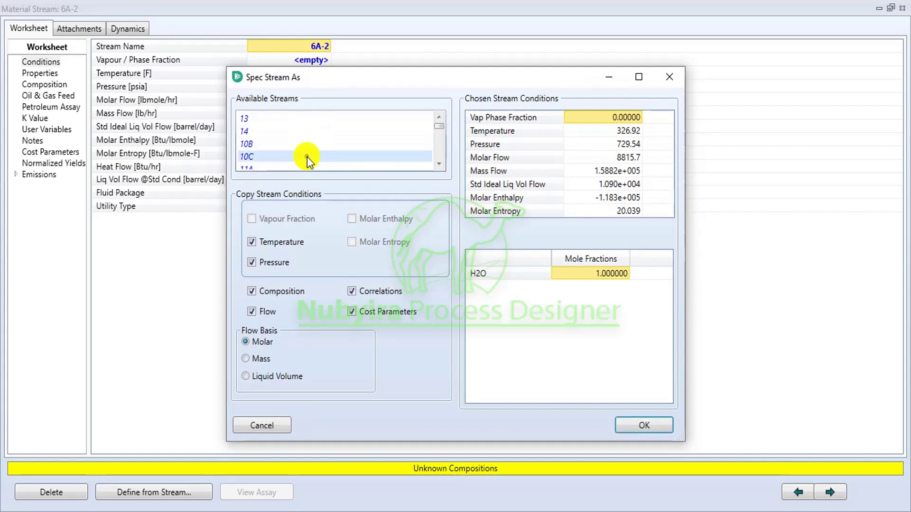
pyautogui.scroll(-10, 306, 157)
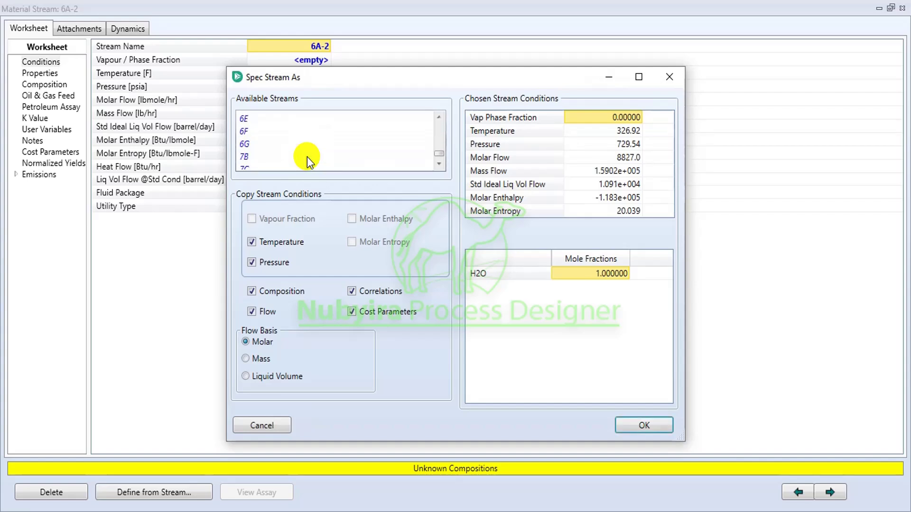
pyautogui.scroll(3, 307, 159)
pyautogui.click(306, 156)
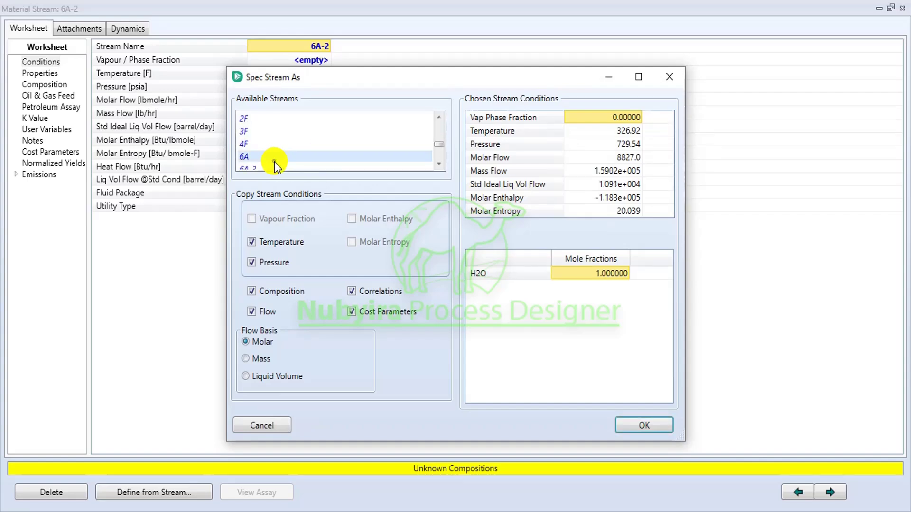
pyautogui.click(653, 431)
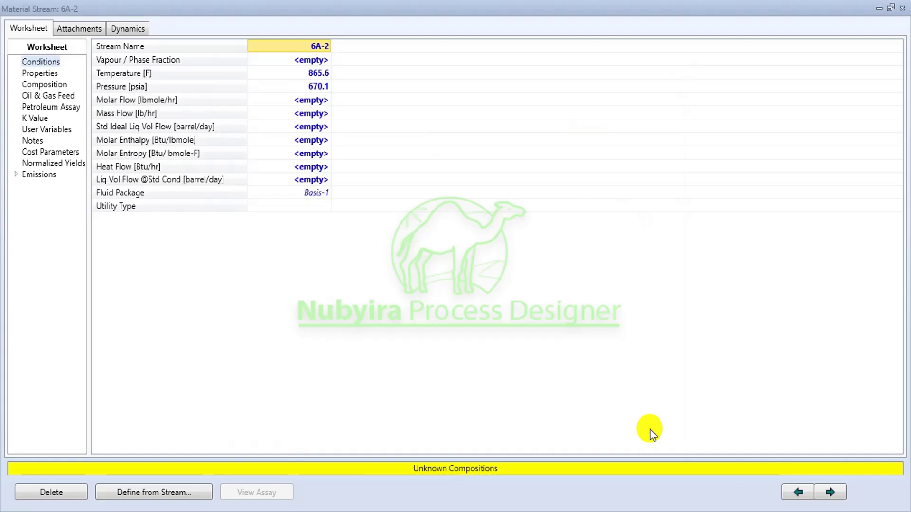
pyautogui.click(901, 9)
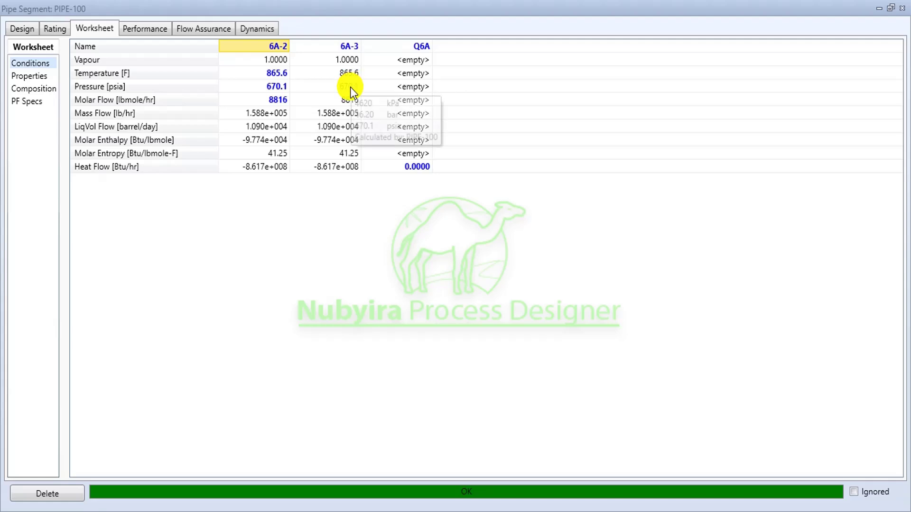
# Step: Review the pipe's design pages for flow correlations and pressure drop, calculation tolerances and the emulsion viscosity method
pyautogui.click(20, 30)
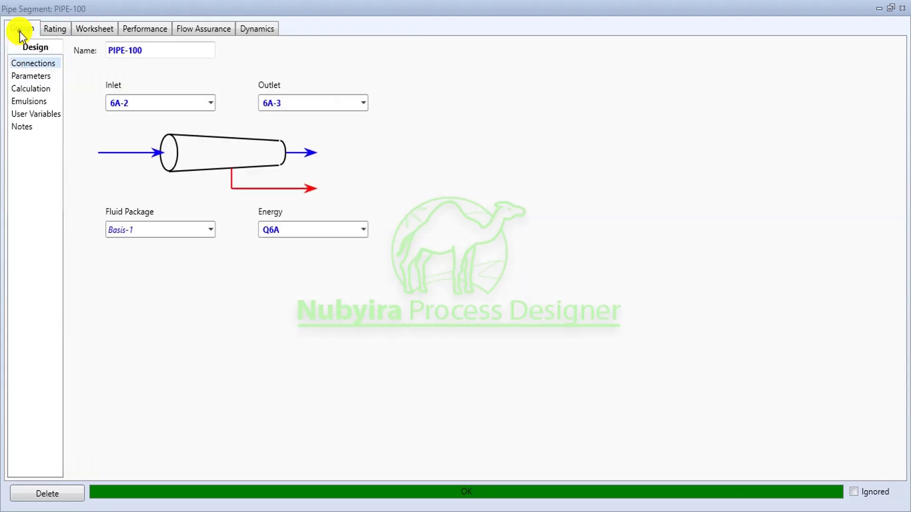
pyautogui.click(34, 84)
pyautogui.click(32, 78)
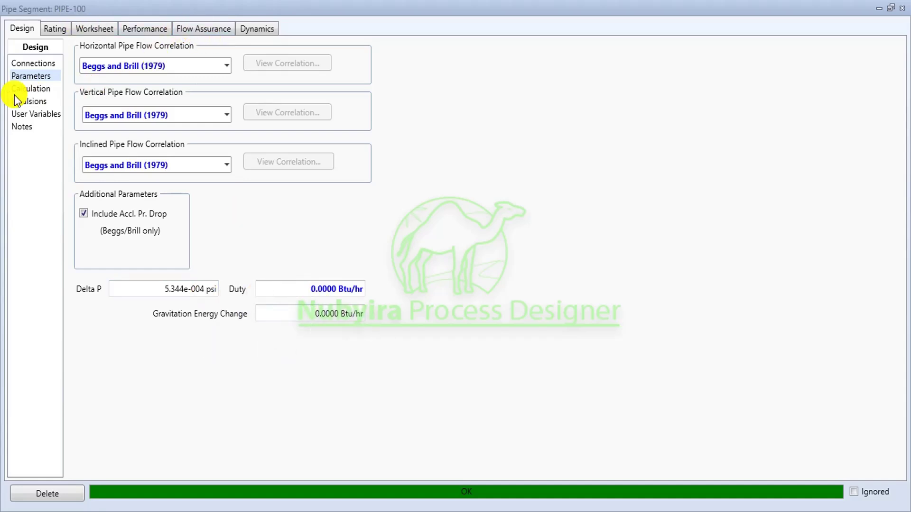
pyautogui.click(26, 87)
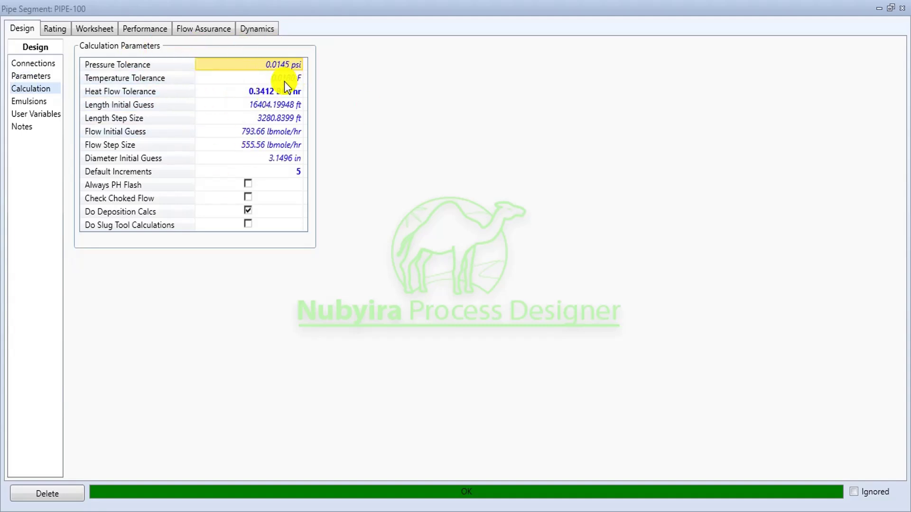
pyautogui.moveTo(284, 82)
pyautogui.click(26, 98)
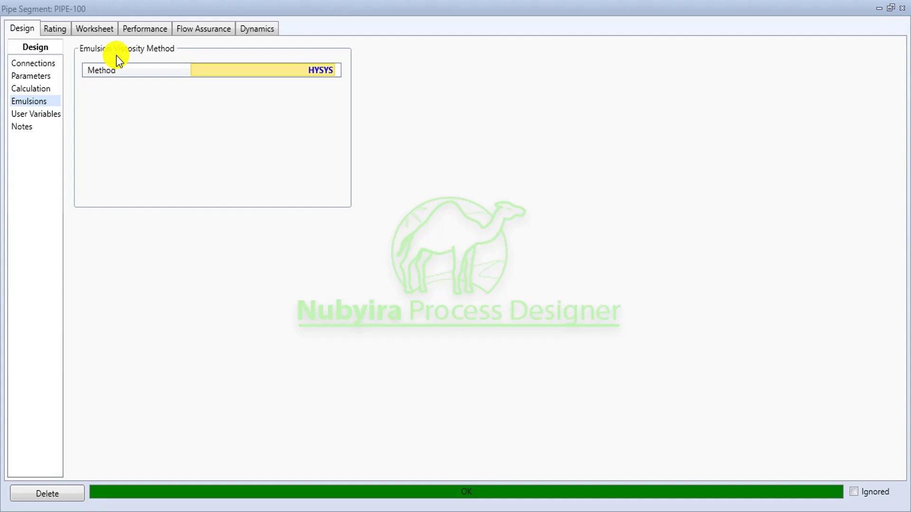
# Step: Review the pipe's rating pages covering the length-elevation profile, heat loss and heat transfer coefficient estimation
pyautogui.click(65, 31)
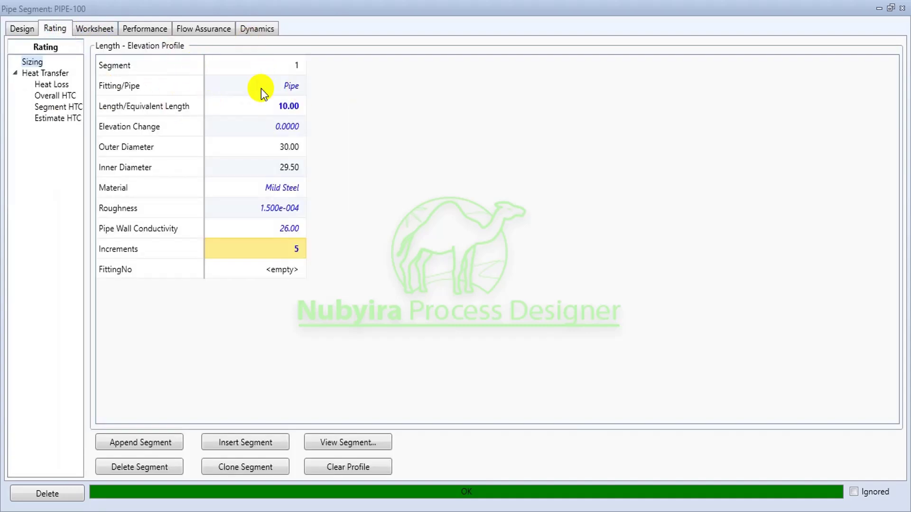
pyautogui.click(50, 87)
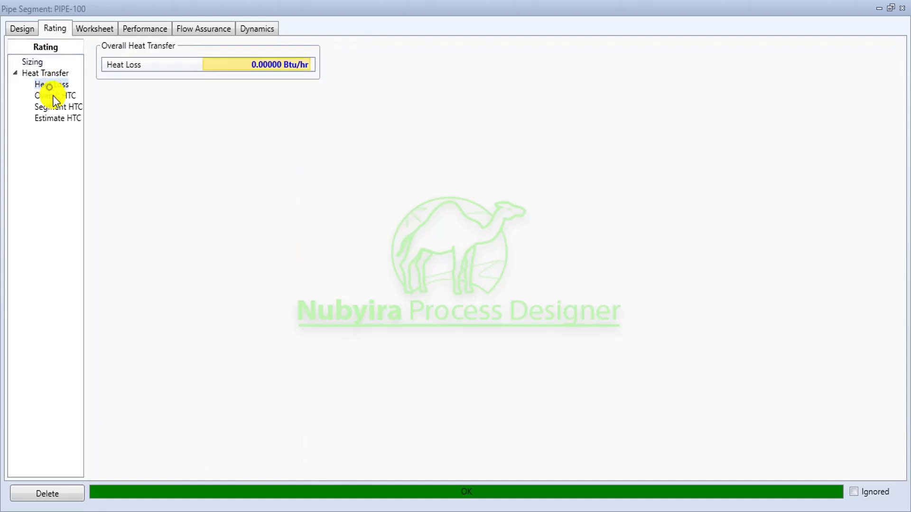
pyautogui.click(53, 96)
pyautogui.click(61, 118)
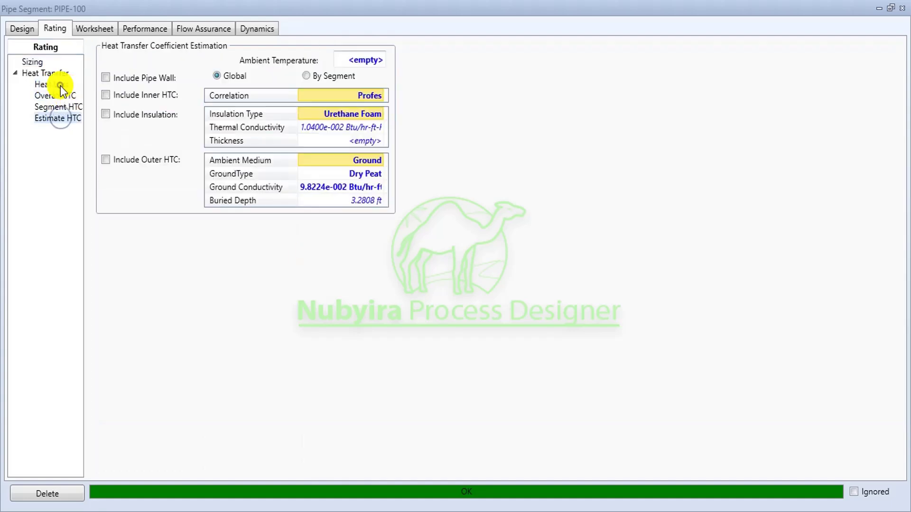
pyautogui.click(58, 83)
# Step: Examine the pipe's stream conditions, temperature profile along its length and flow assurance options for corrosion and hydrates, and return to the flowsheet
pyautogui.click(102, 28)
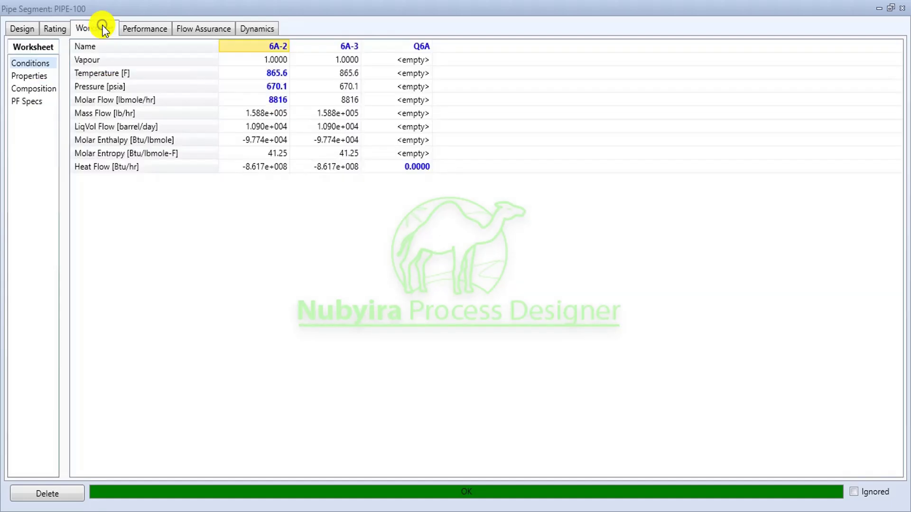
pyautogui.click(152, 27)
pyautogui.click(35, 76)
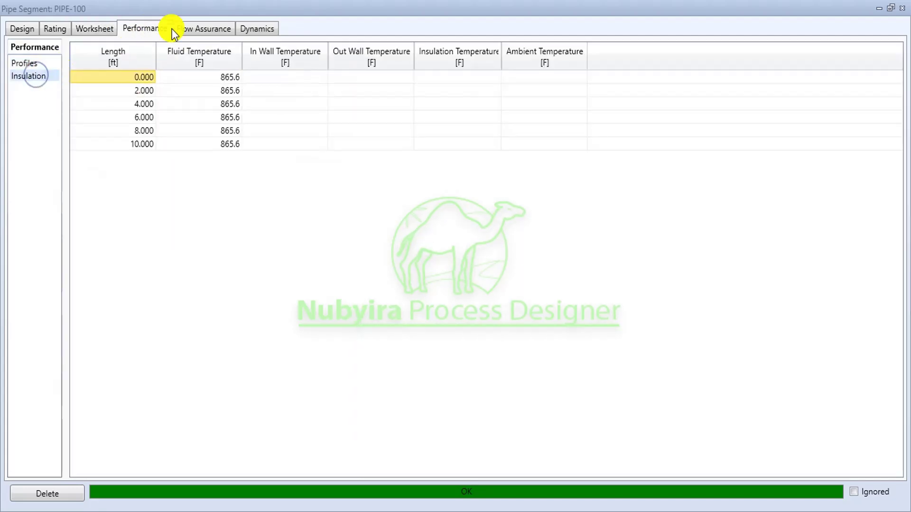
pyautogui.click(196, 25)
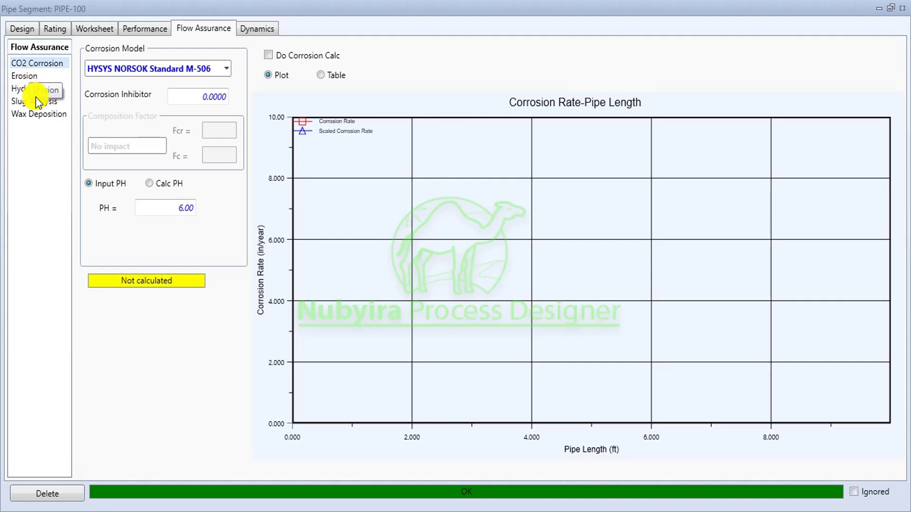
pyautogui.click(20, 90)
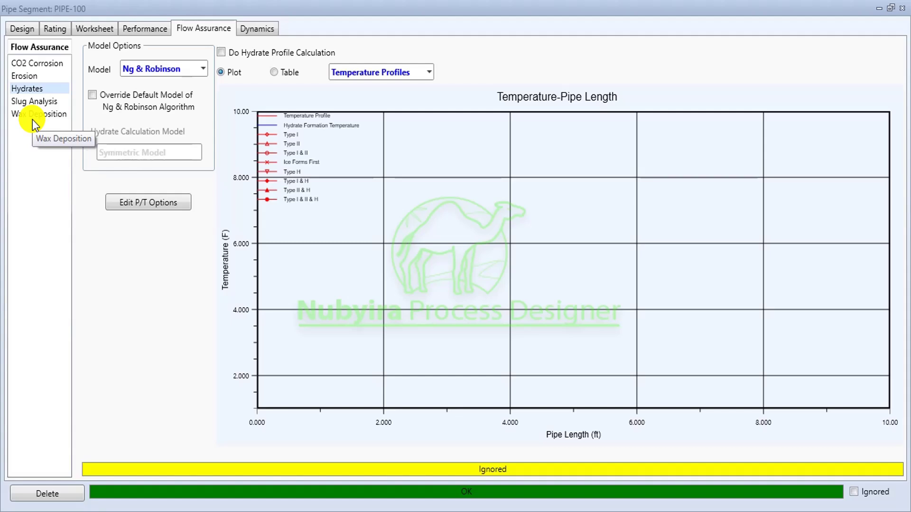
pyautogui.click(902, 8)
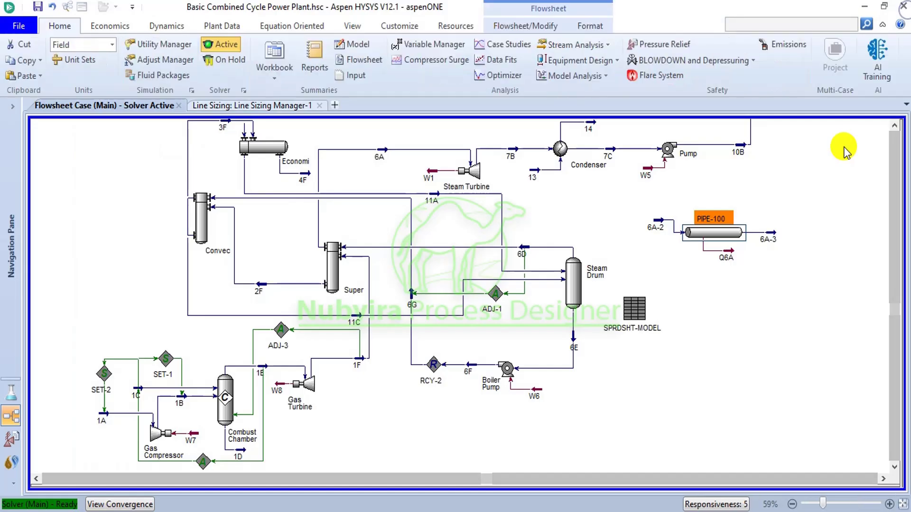
pyautogui.click(783, 195)
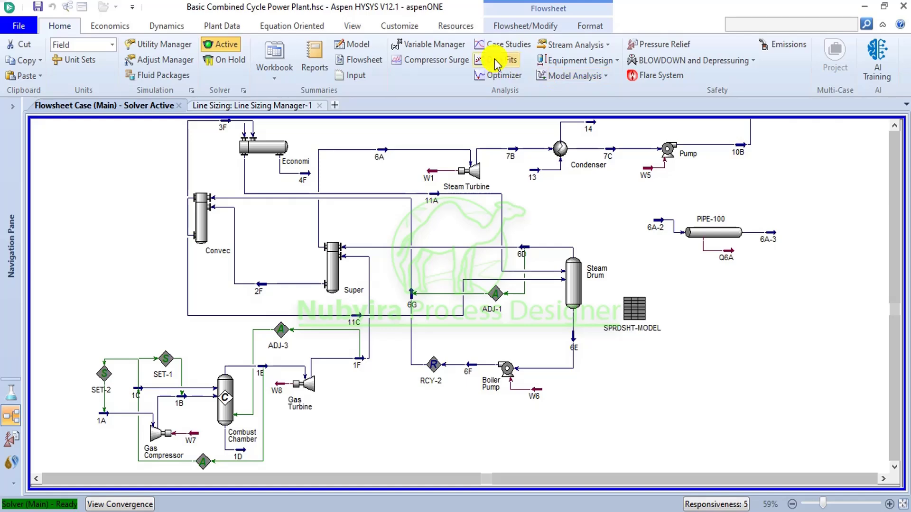
# Step: In Line Sizing Manager-1, change the calculation type of Line Sizing-2 for stream 10B to Rating
pyautogui.click(268, 109)
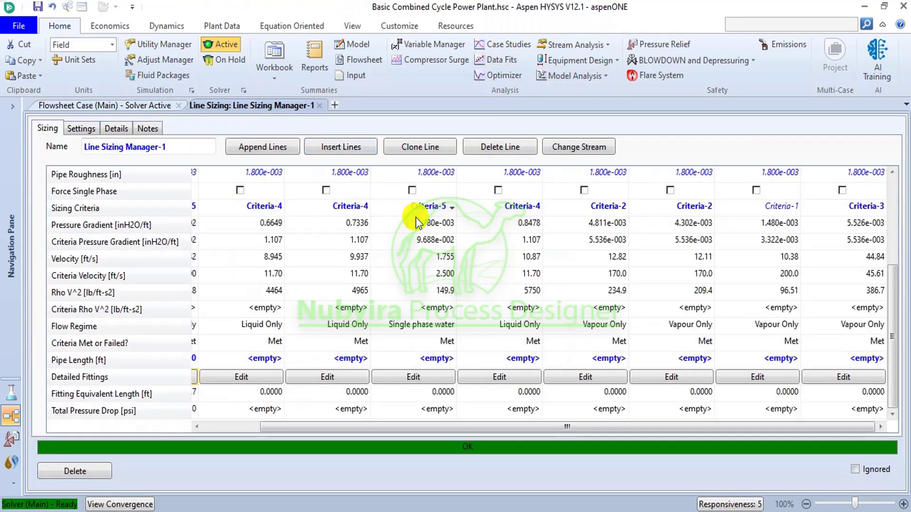
pyautogui.scroll(3, 279, 238)
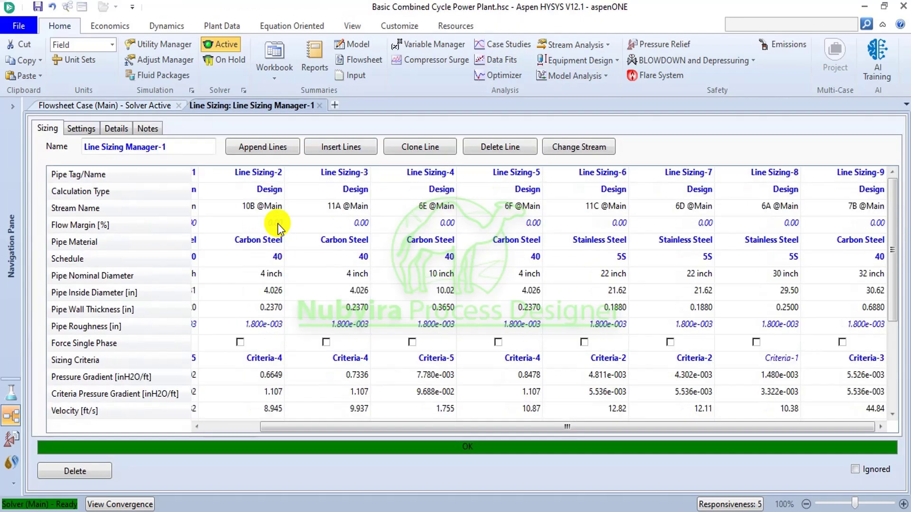
pyautogui.click(280, 190)
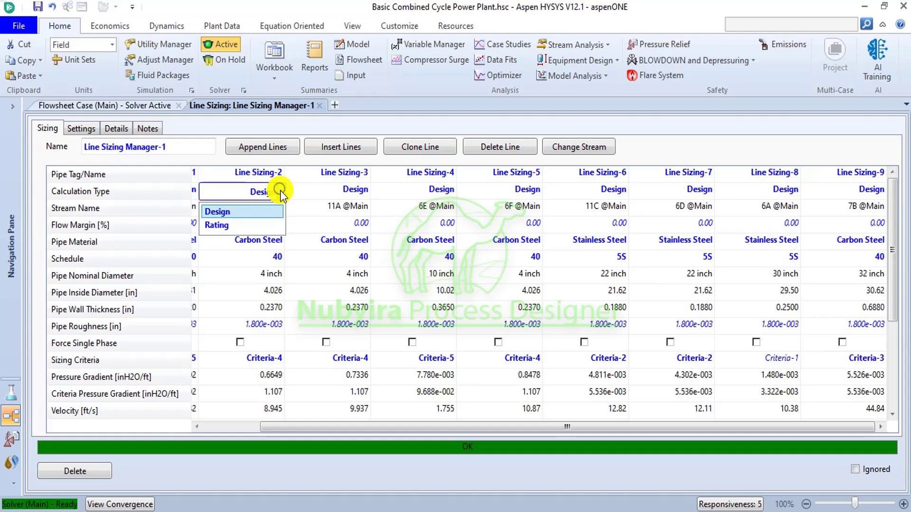
pyautogui.click(262, 221)
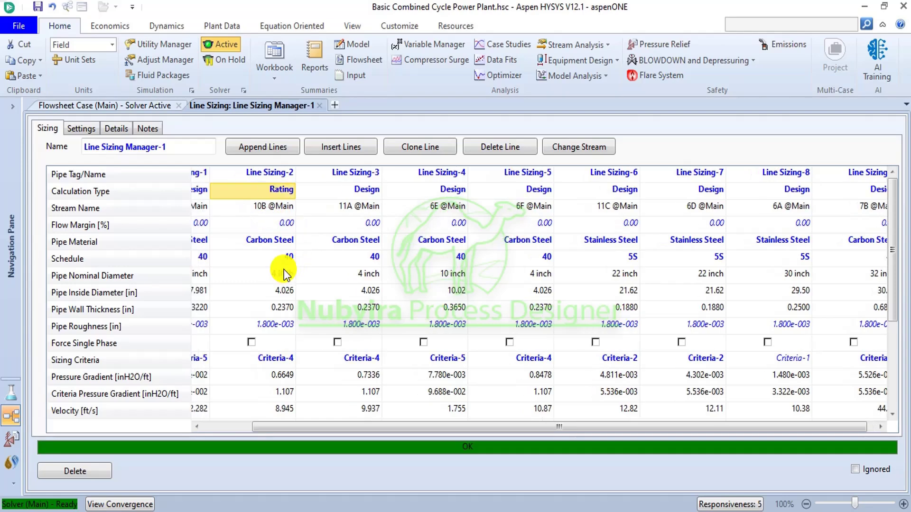
# Step: Set the nominal diameter of Line Sizing-2 to 3 1/2 inch and check whether the line meets its sizing criteria
pyautogui.scroll(-3, 287, 263)
pyautogui.scroll(3, 280, 275)
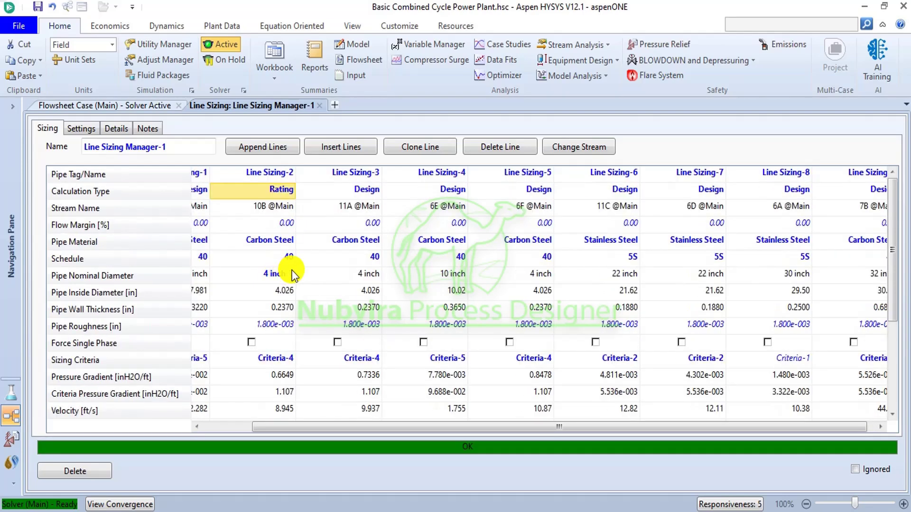
pyautogui.click(290, 275)
pyautogui.click(291, 275)
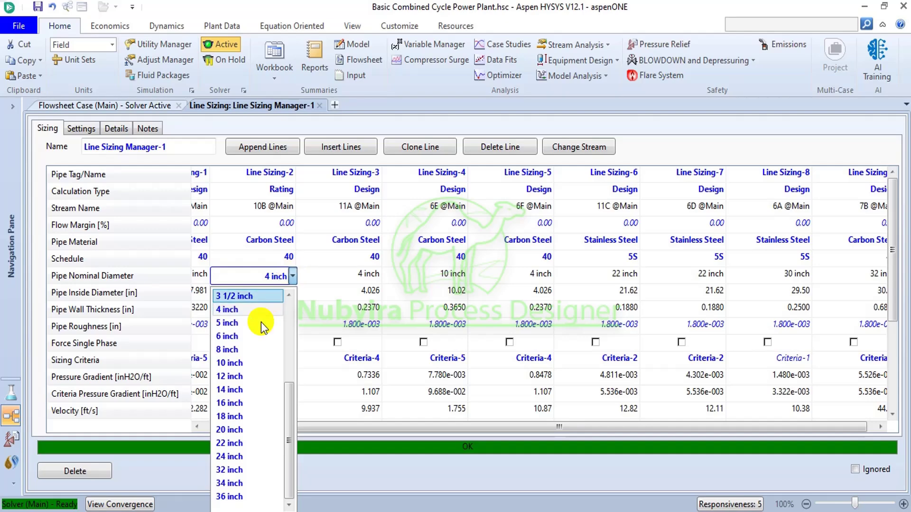
pyautogui.click(251, 296)
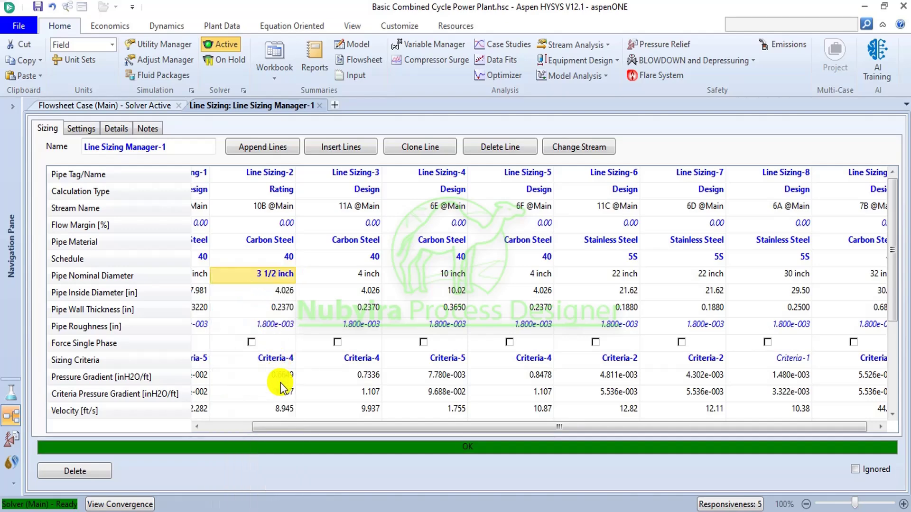
pyautogui.scroll(-3, 289, 353)
pyautogui.scroll(-2, 292, 351)
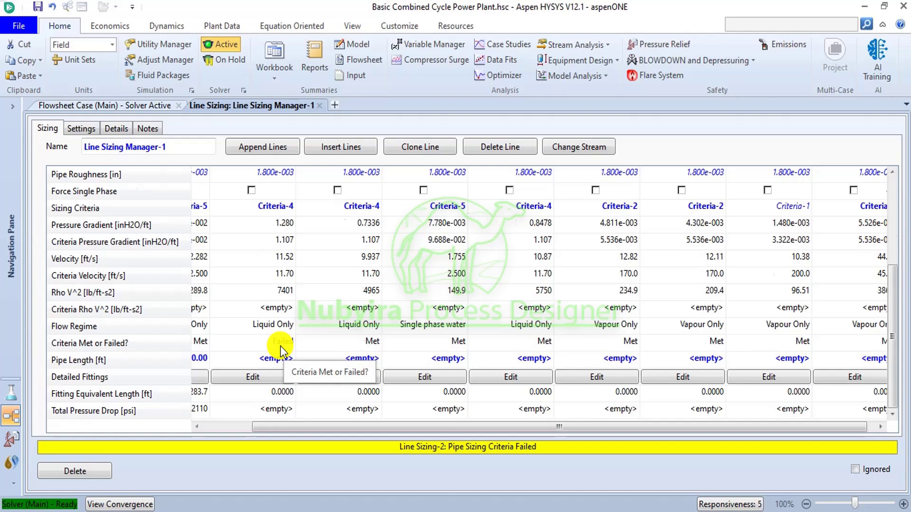
# Step: Set the nominal diameter of Line Sizing-2 to 4 inch and check its sizing criteria again
pyautogui.scroll(3, 281, 346)
pyautogui.click(290, 277)
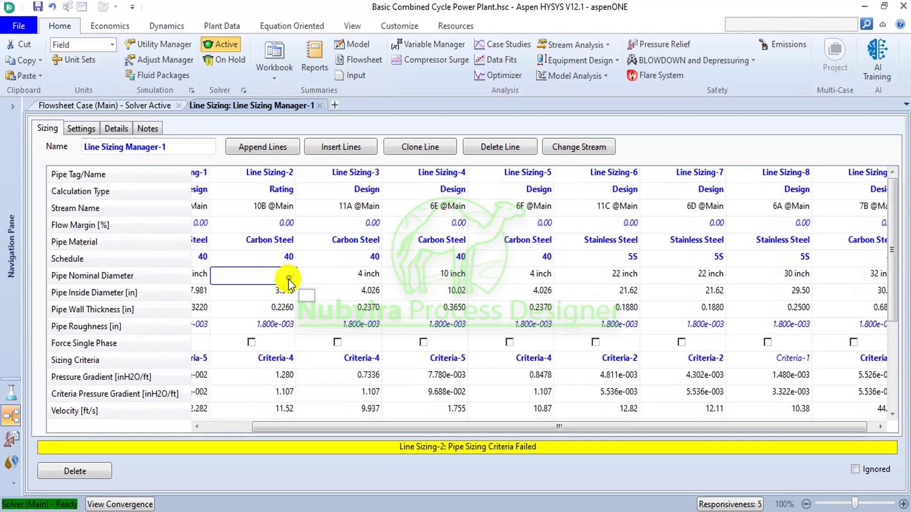
pyautogui.click(292, 276)
pyautogui.click(269, 320)
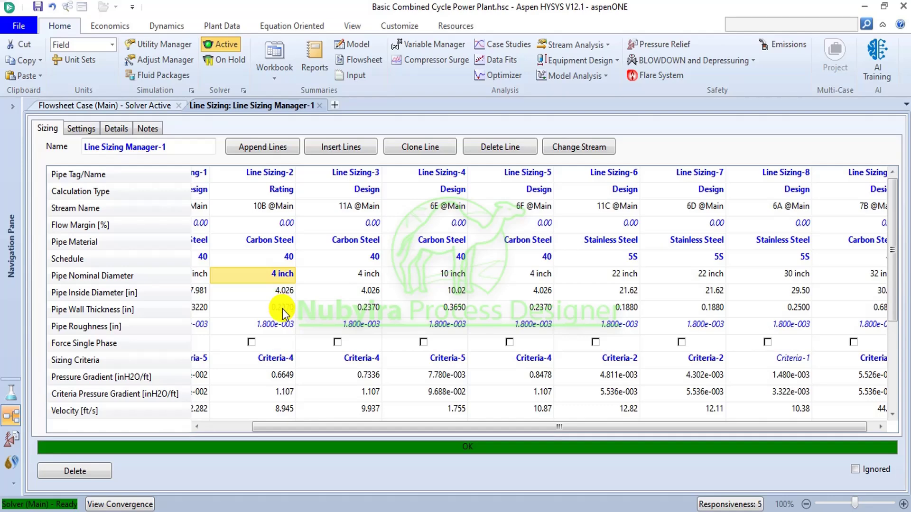
pyautogui.scroll(-3, 282, 309)
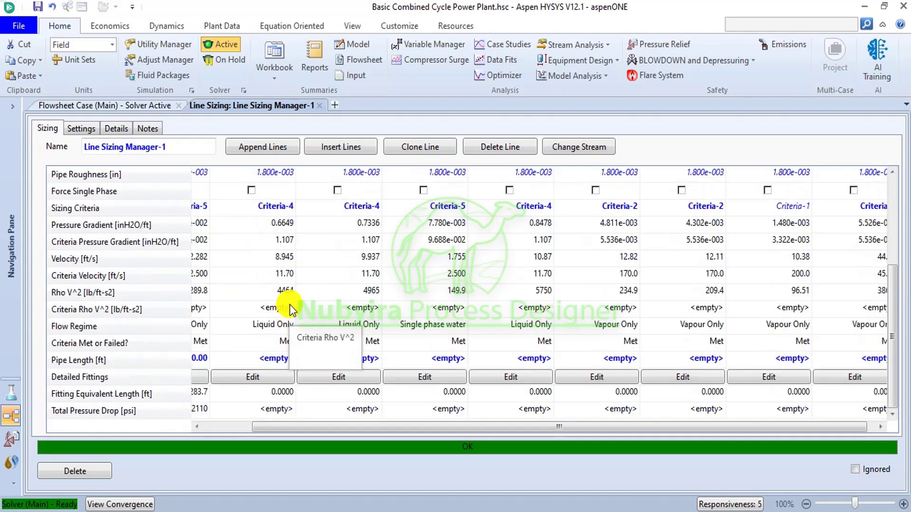
# Step: Return to the flowsheet, review the Piping & Hydraulics unit operations in the Model Palette, and close the palette
pyautogui.click(132, 110)
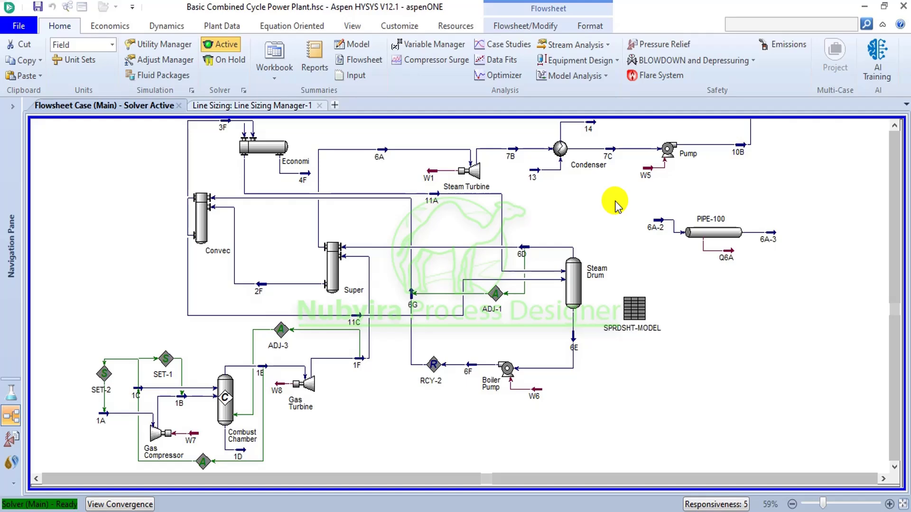
pyautogui.moveTo(727, 227)
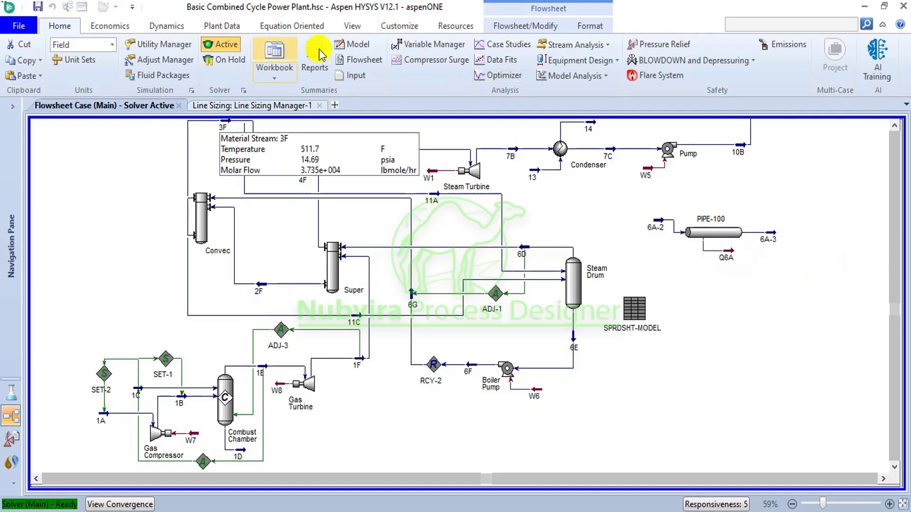
pyautogui.click(363, 28)
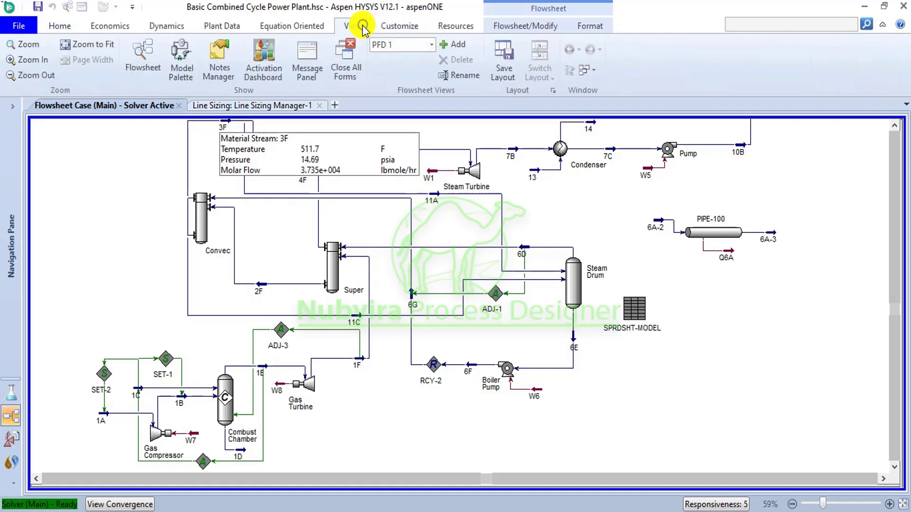
pyautogui.click(180, 62)
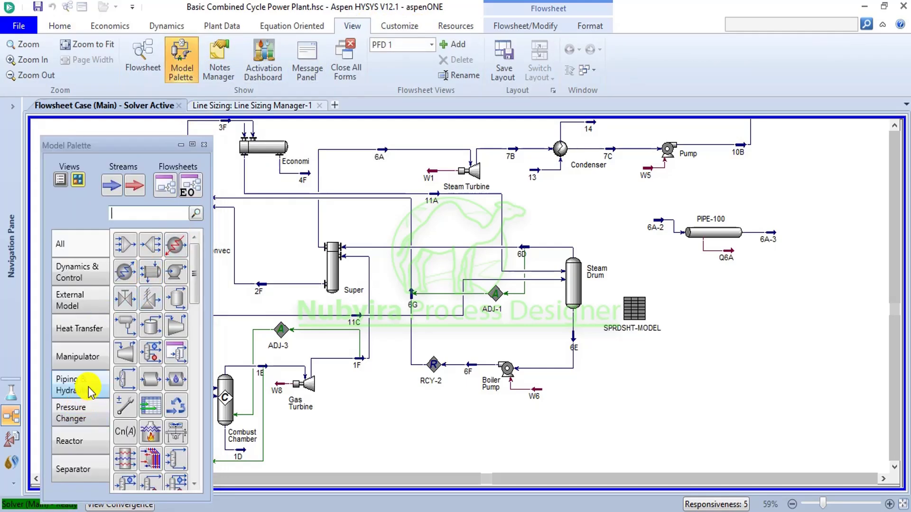
pyautogui.click(89, 386)
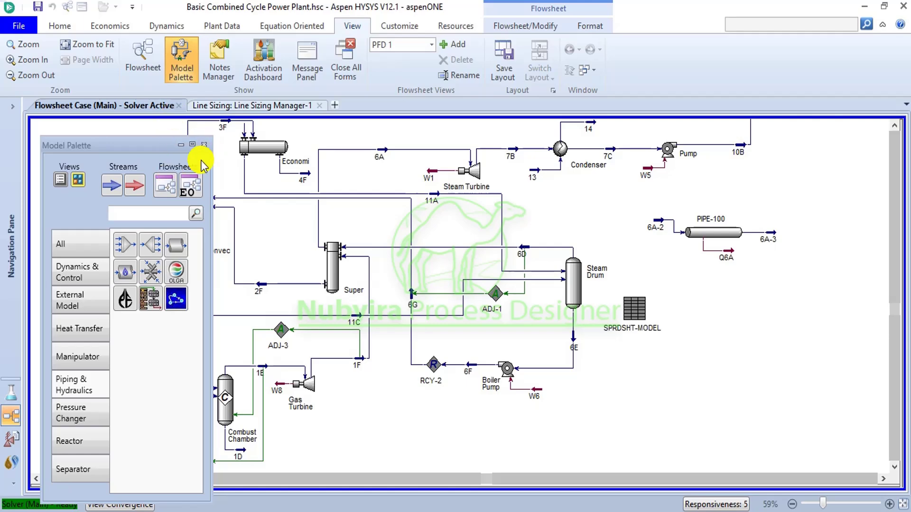
pyautogui.click(204, 144)
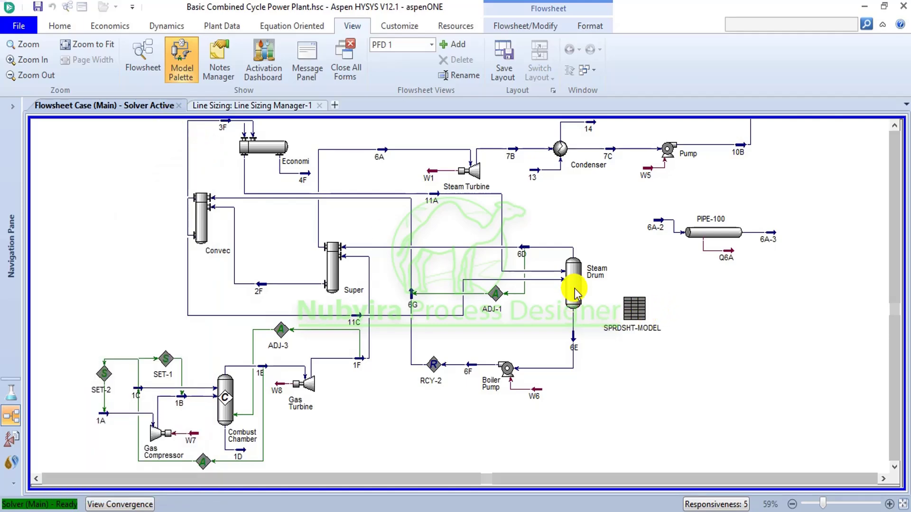
# Step: Fit the whole flowsheet in view and check the summary results of pipe segment PIPE-100
pyautogui.scroll(-5, 576, 289)
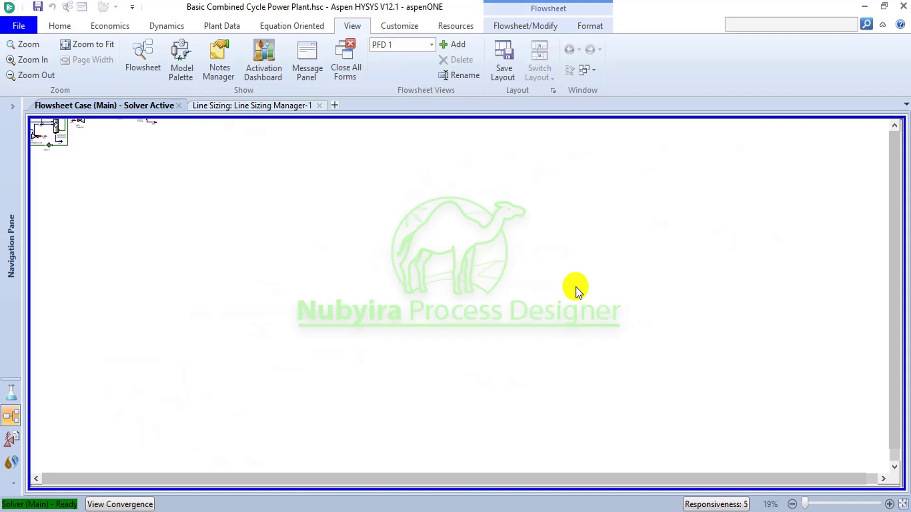
pyautogui.click(903, 506)
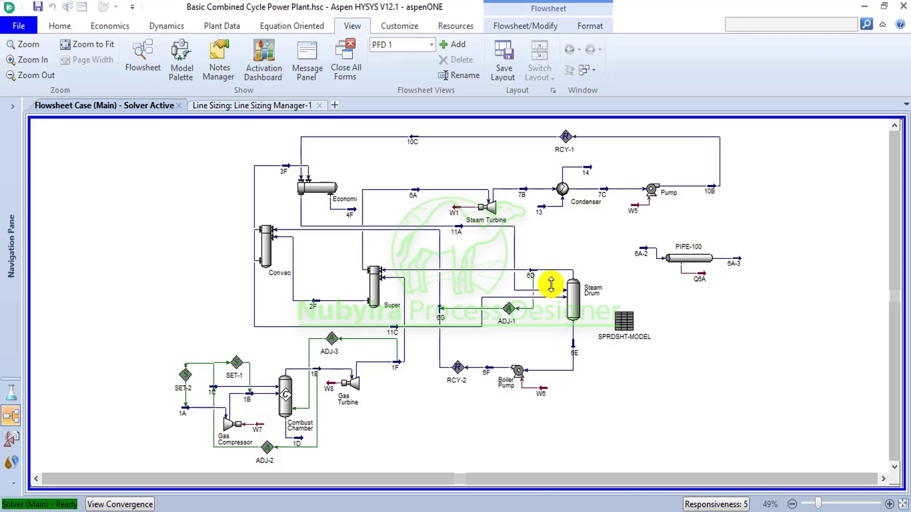
pyautogui.scroll(1, 654, 247)
pyautogui.moveTo(696, 264)
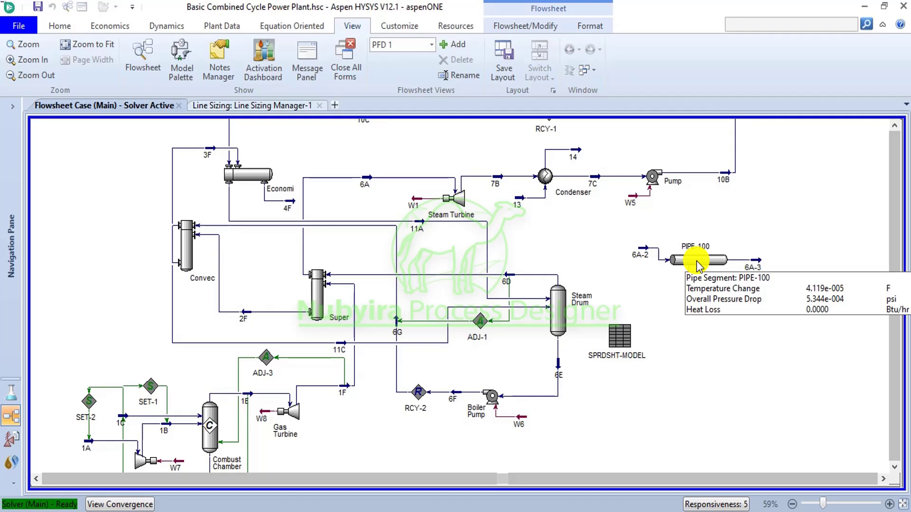